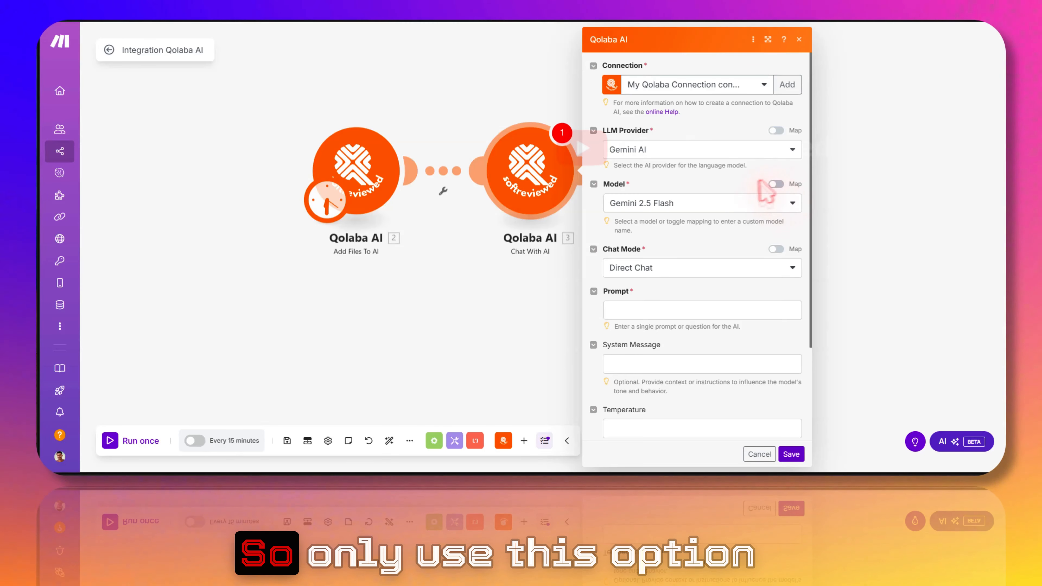
Step: Review the available Gemini AI models and the mapping option for entering a custom model name
left_click(678, 205)
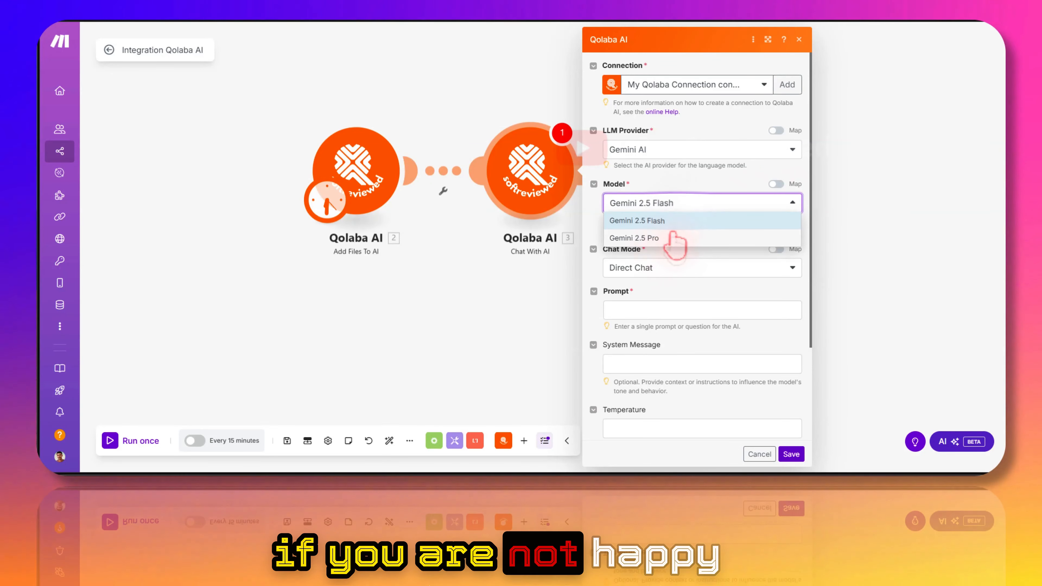
left_click(663, 182)
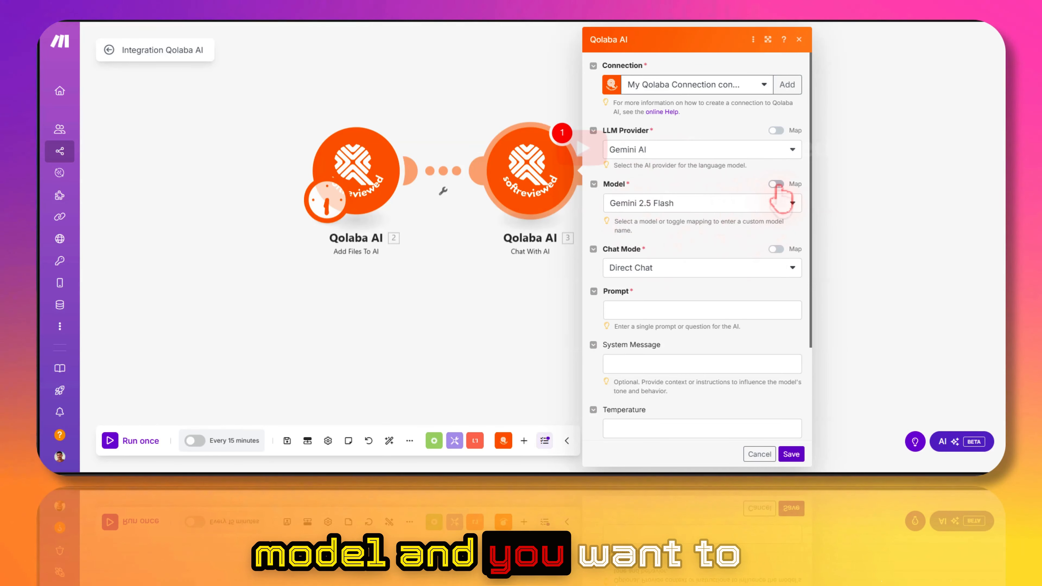
left_click(776, 184)
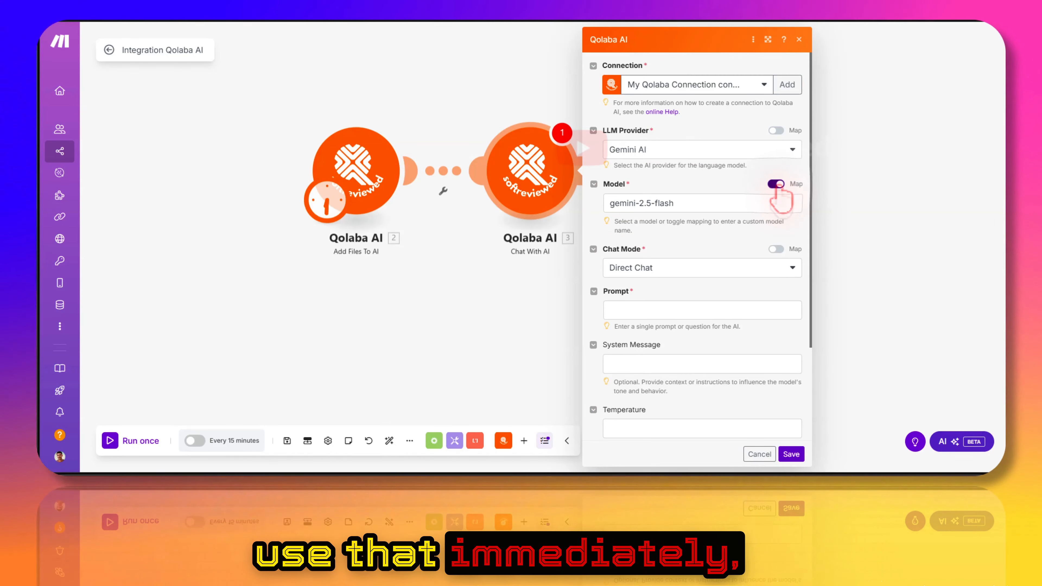
left_click(776, 184)
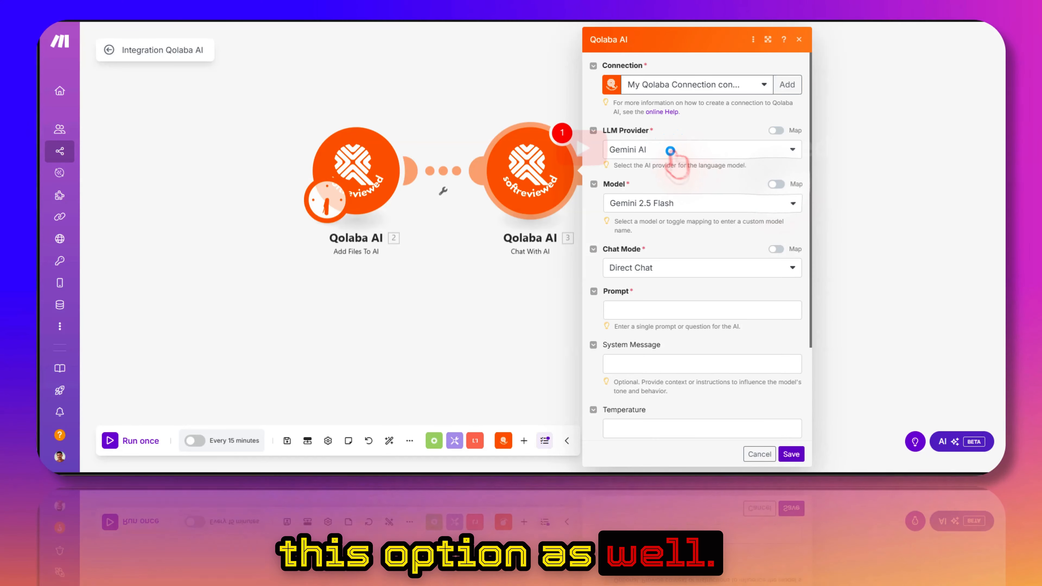
Step: Switch the LLM provider to Claude AI and list its available models
left_click(670, 149)
left_click(643, 184)
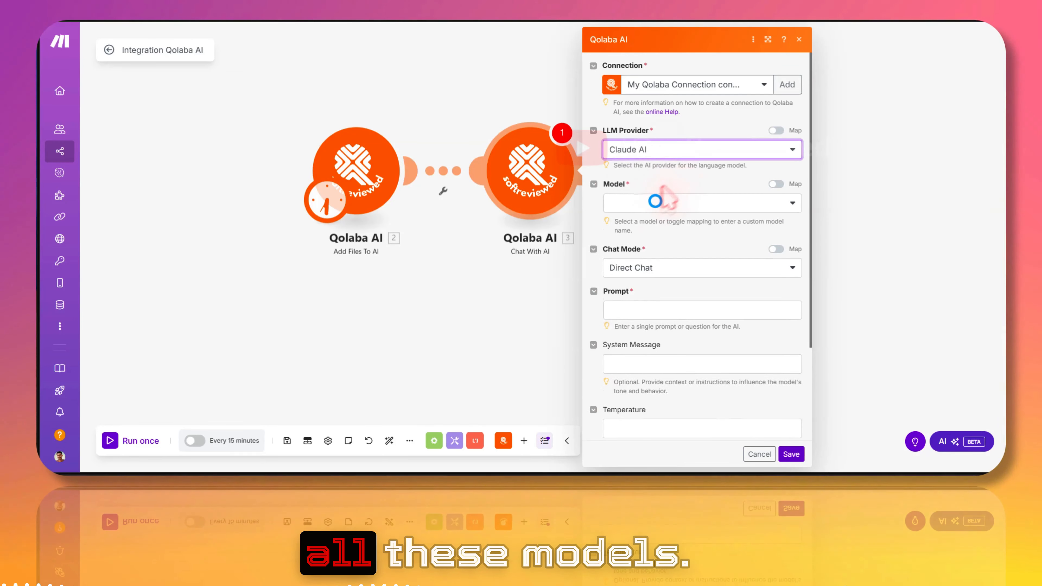
left_click(658, 201)
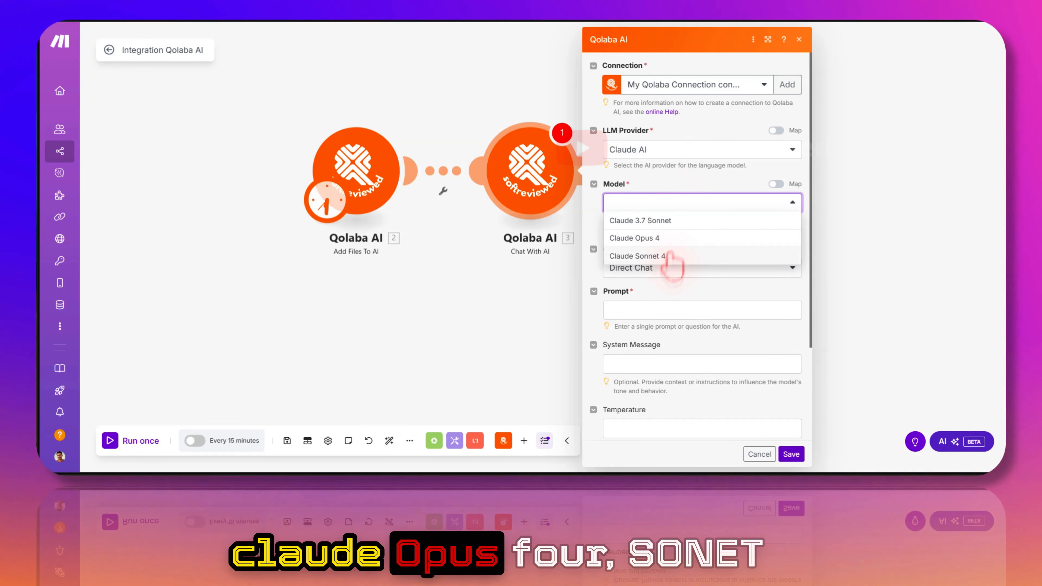
Step: Switch the LLM provider to Open AI and list its available models
left_click(643, 150)
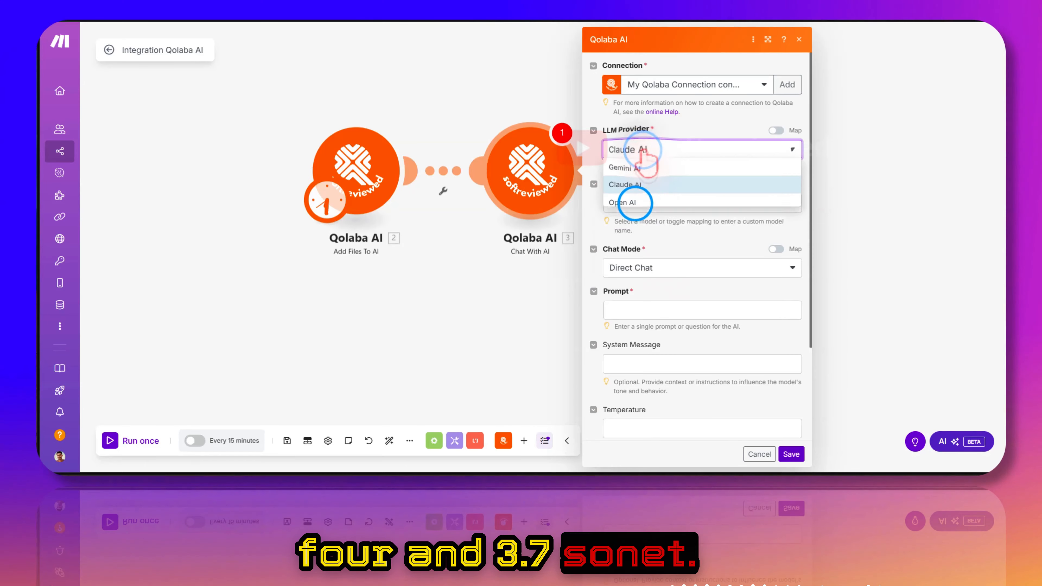
left_click(640, 203)
left_click(643, 205)
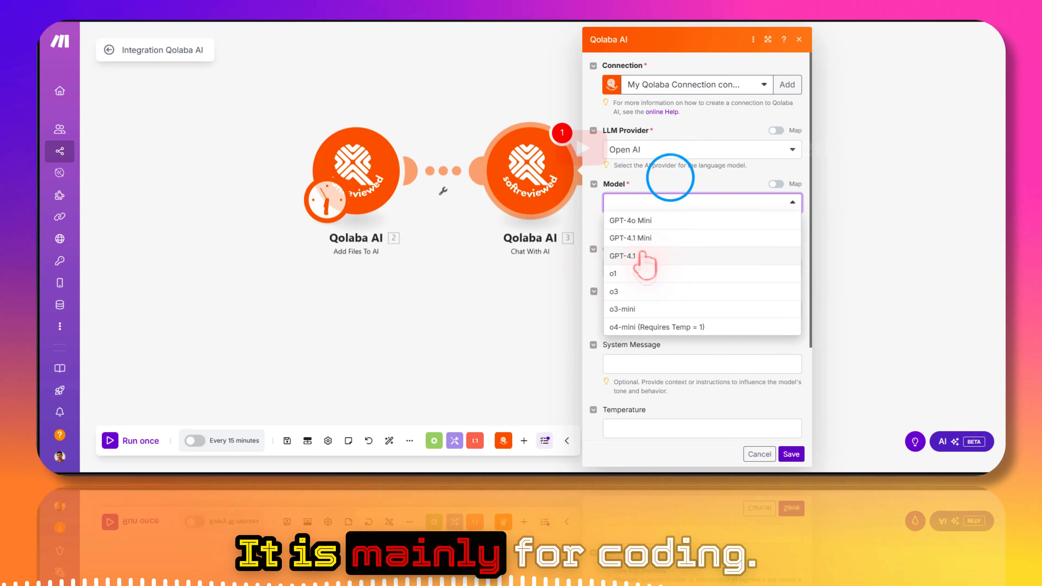
Step: Switch the LLM provider to OpenRouter AI and review its available models
left_click(635, 150)
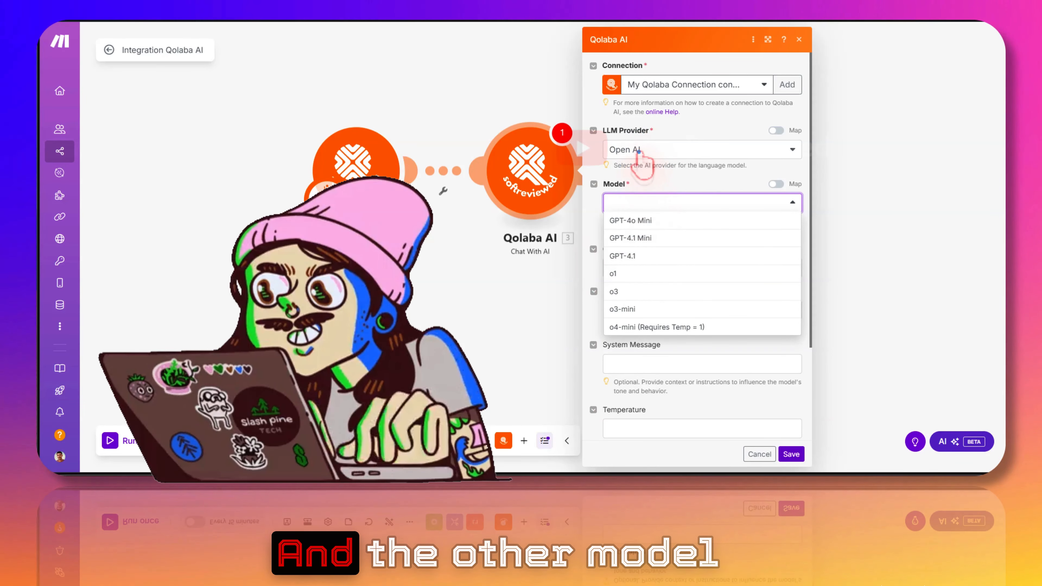
left_click(640, 222)
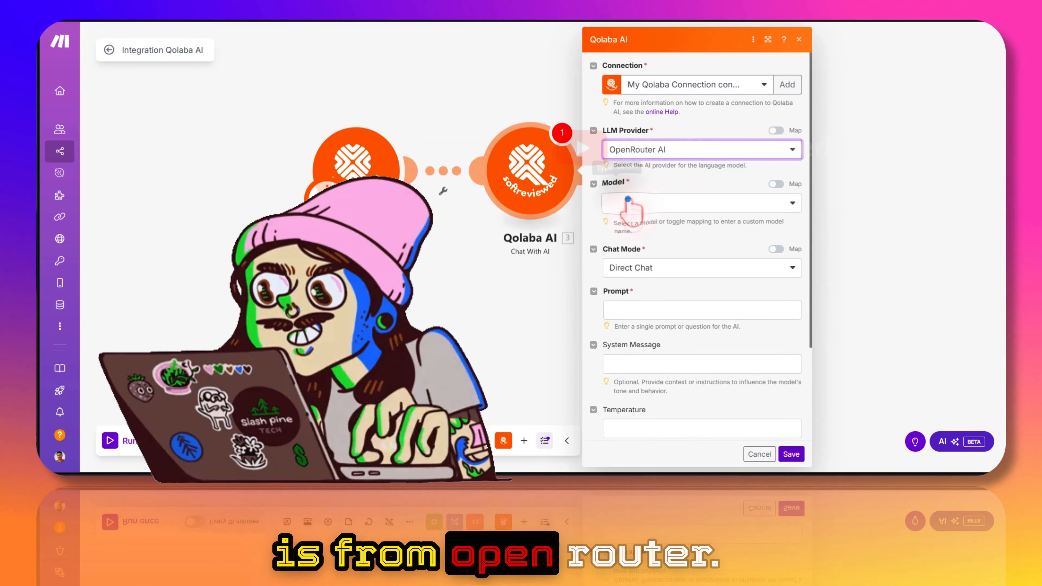
left_click(627, 203)
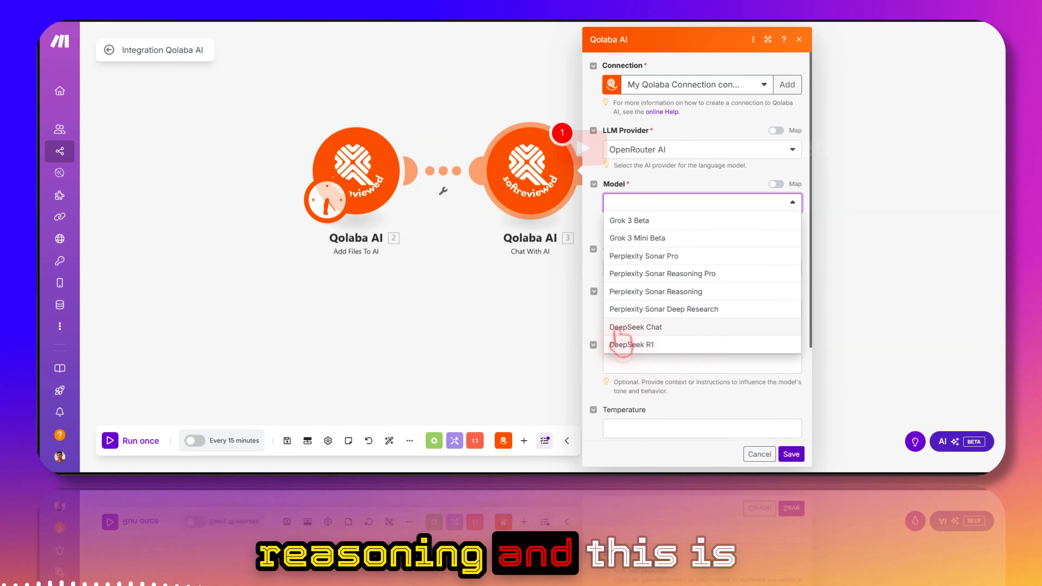
left_click(682, 179)
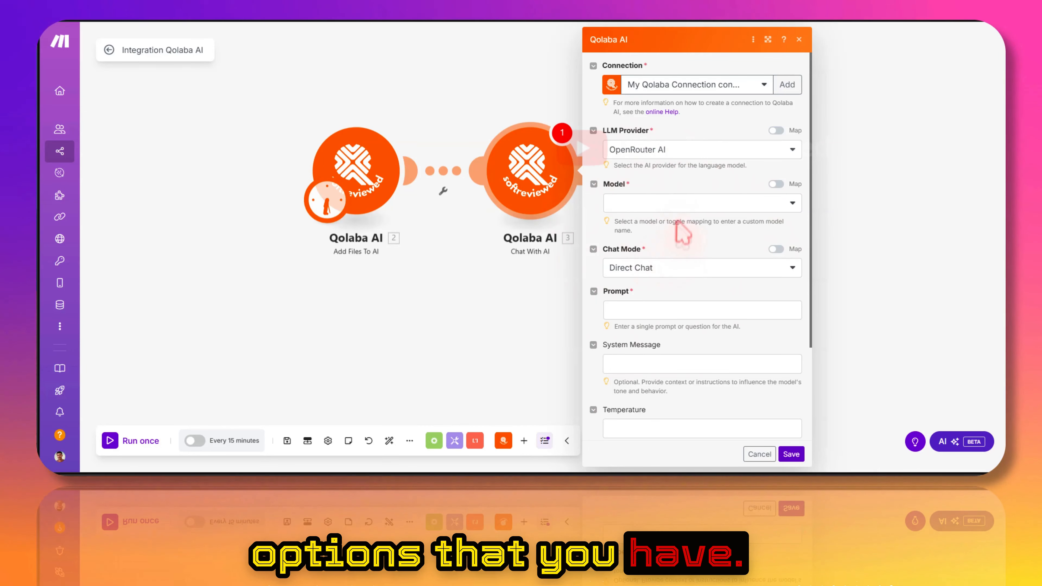
Step: Choose Direct Chat as the chat mode and enter the prompt "hello how are you"
scroll(673, 230, "down", 3)
left_click(645, 168)
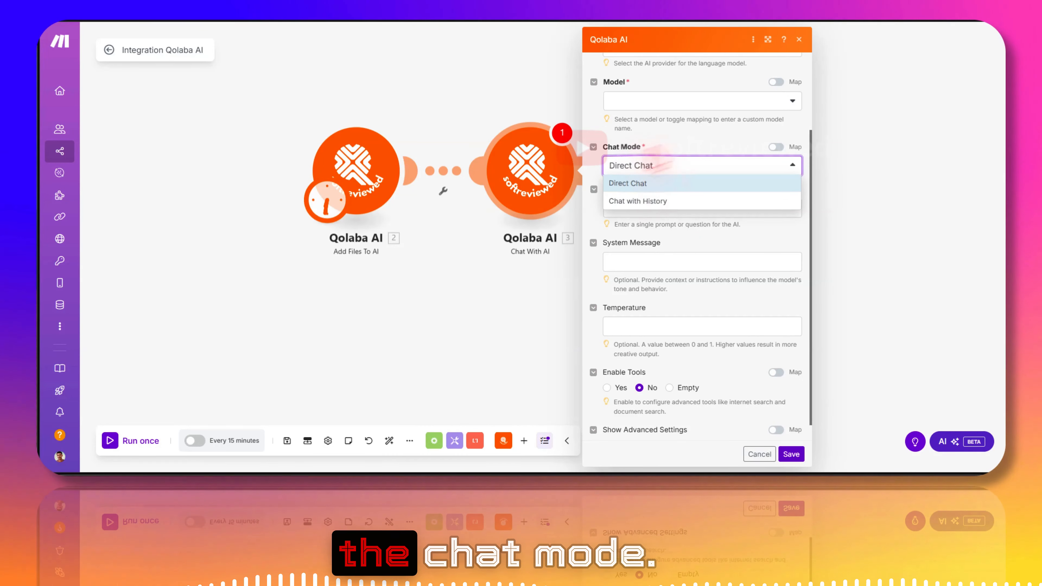
left_click(657, 182)
left_click(637, 207)
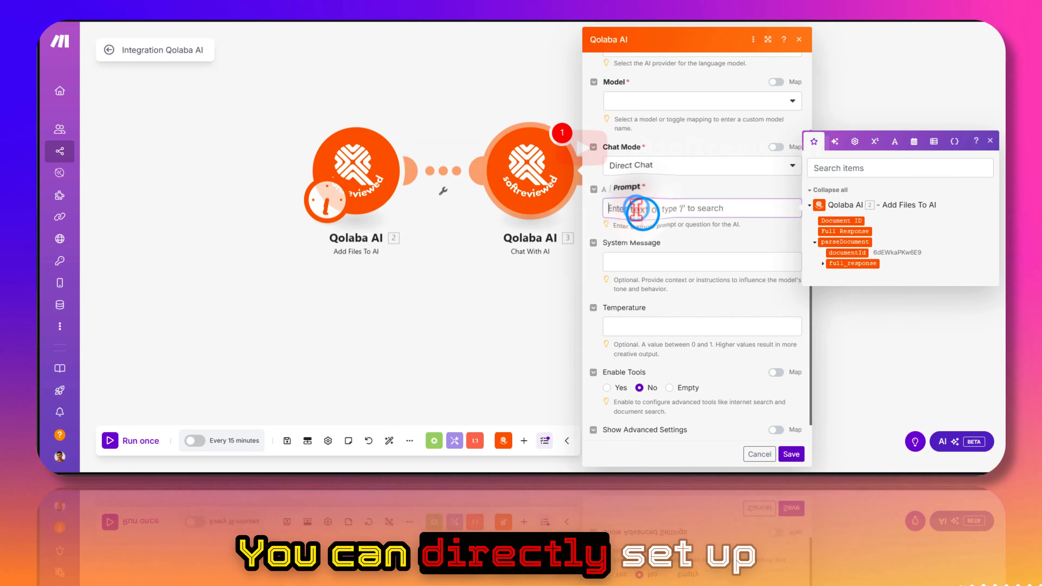
type("hello how are you")
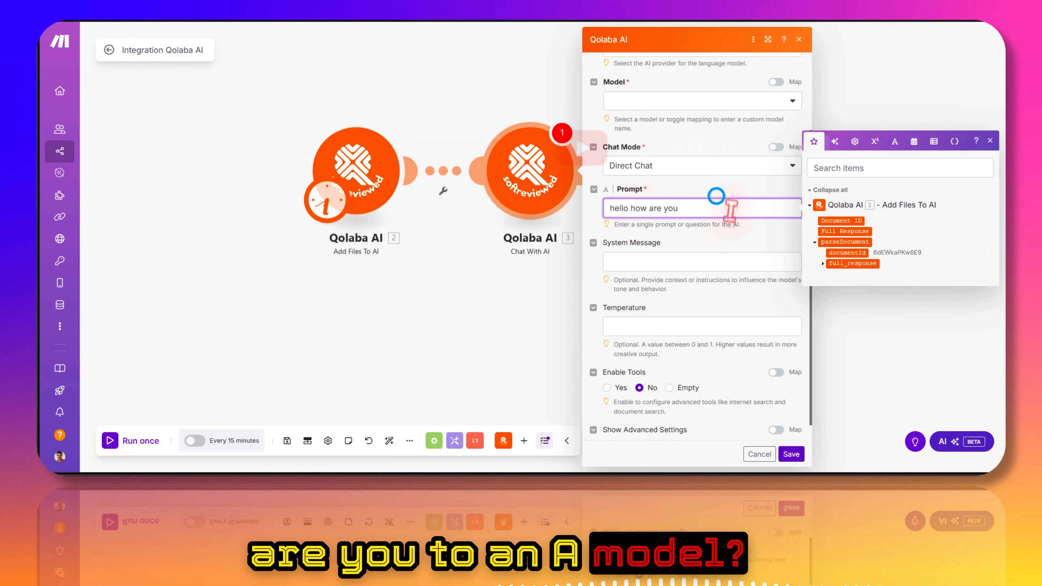
Step: Set the LLM provider back to Gemini AI with the Gemini 2.5 Flash model
left_click(663, 100)
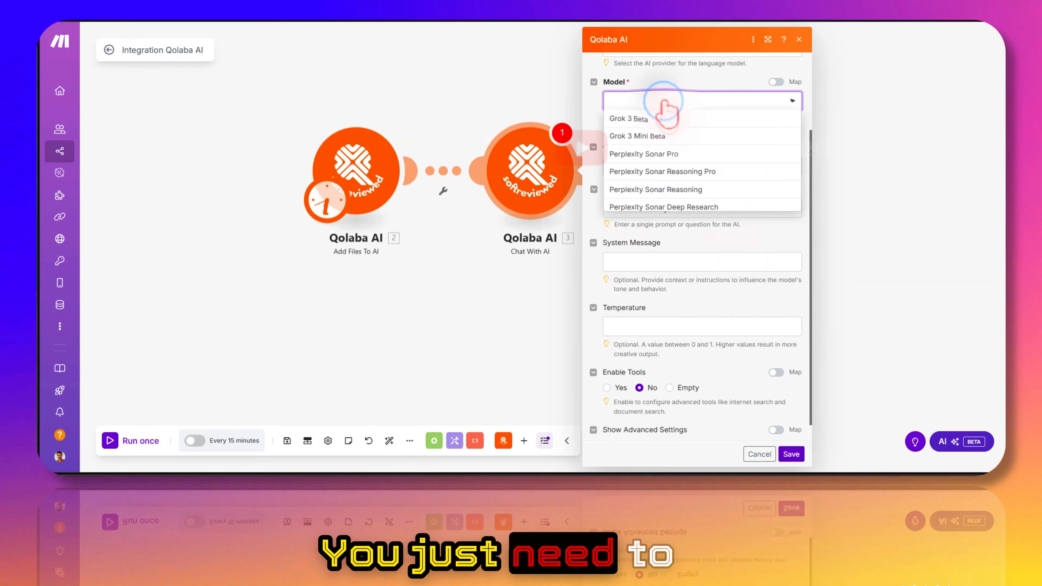
scroll(658, 132, "up", 3)
left_click(657, 144)
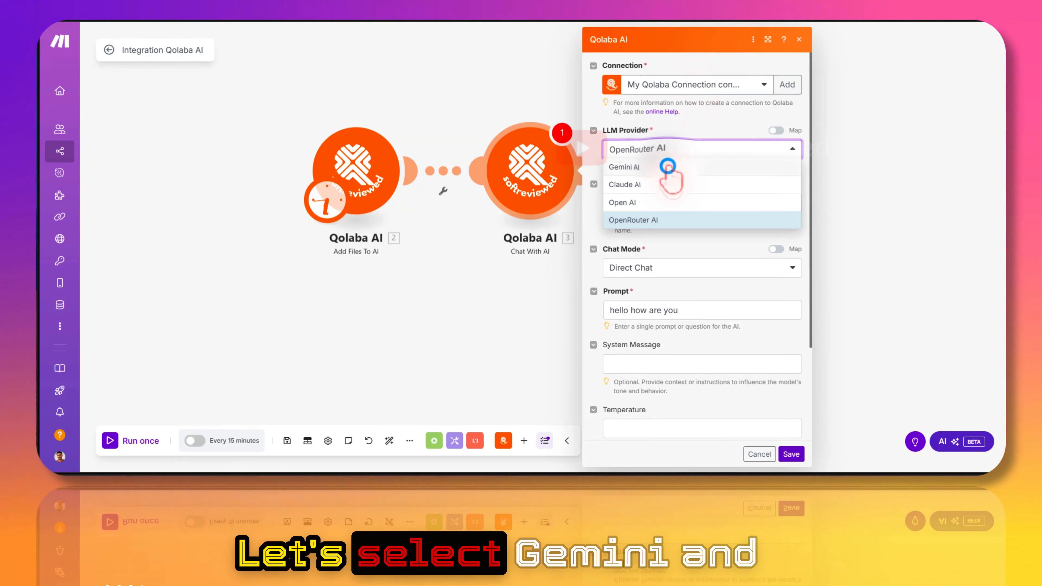
left_click(657, 166)
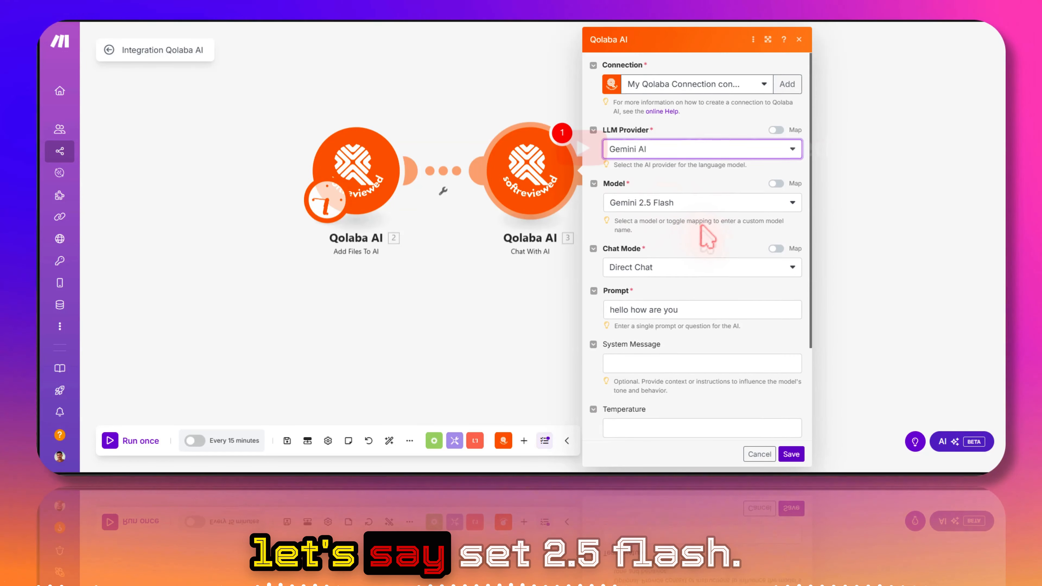
Step: Dictate the system message "Can you respond in Malayalam"
scroll(702, 233, "down", 1)
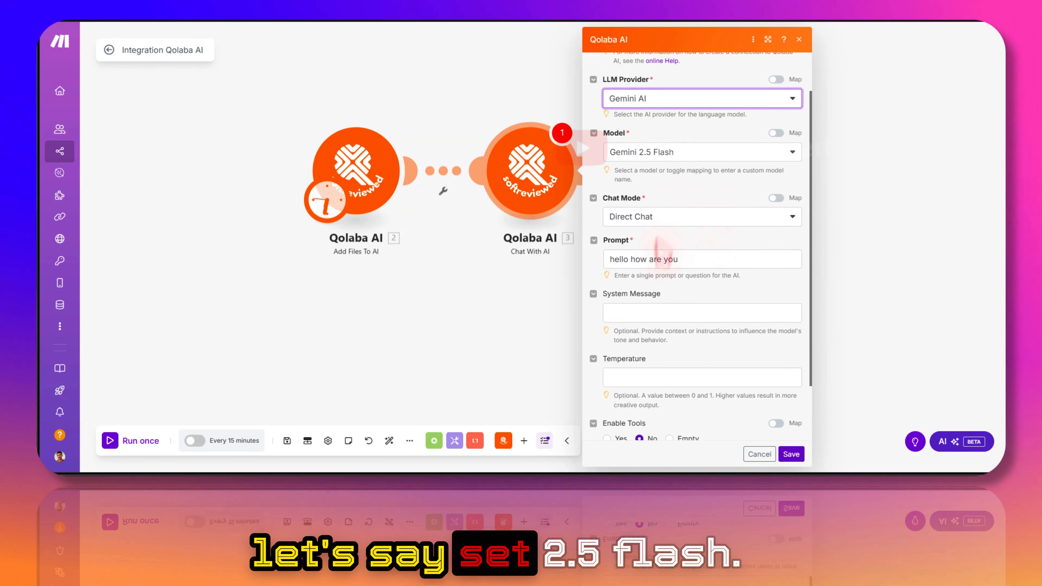
left_click(644, 315)
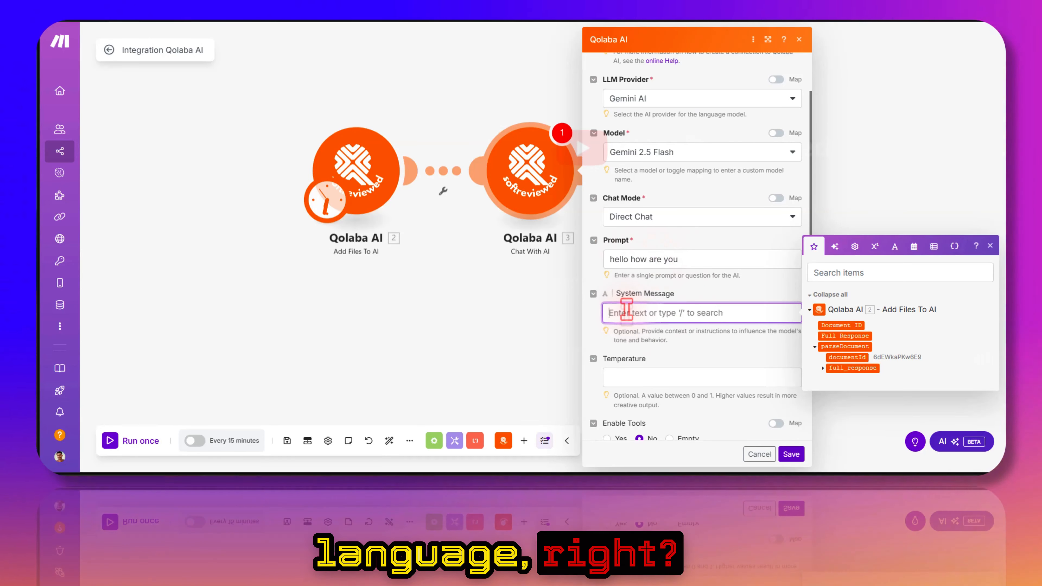
key("super+h")
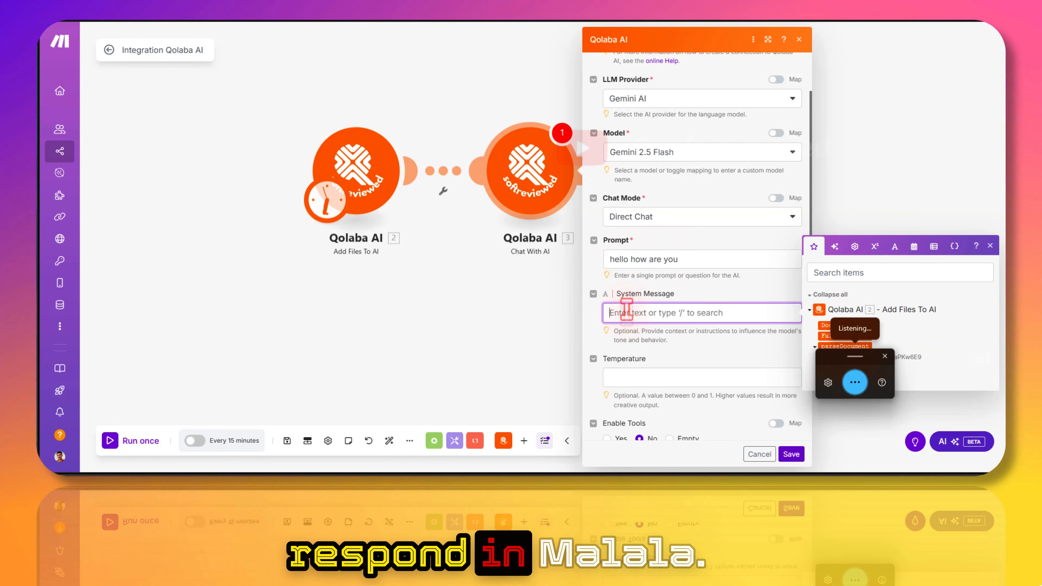
left_click(884, 355)
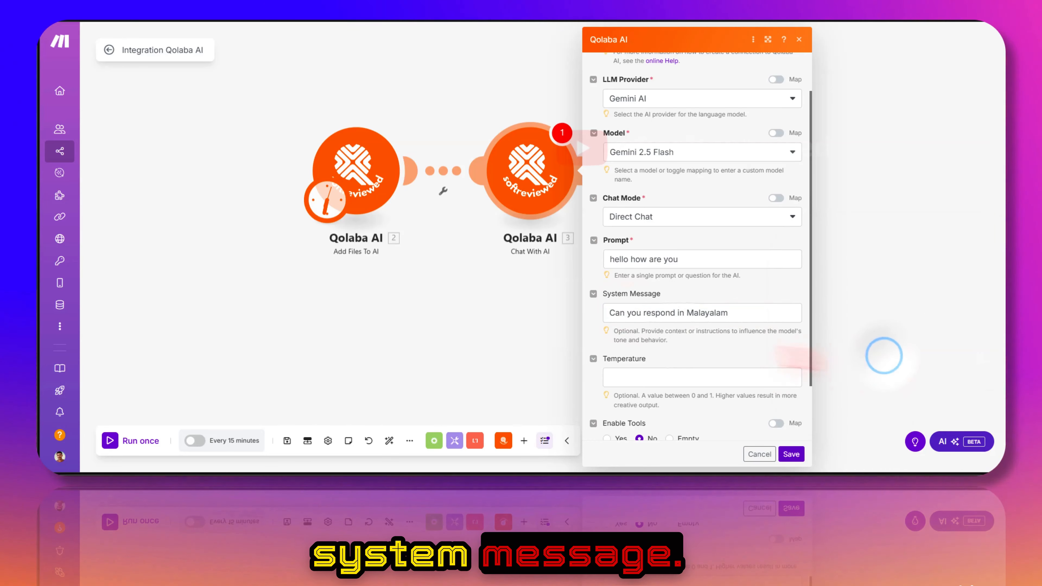
Step: Save the Chat With AI module's settings and run only that module
left_click(547, 302)
left_click_drag(547, 302, 465, 258)
scroll(608, 303, "down", 2)
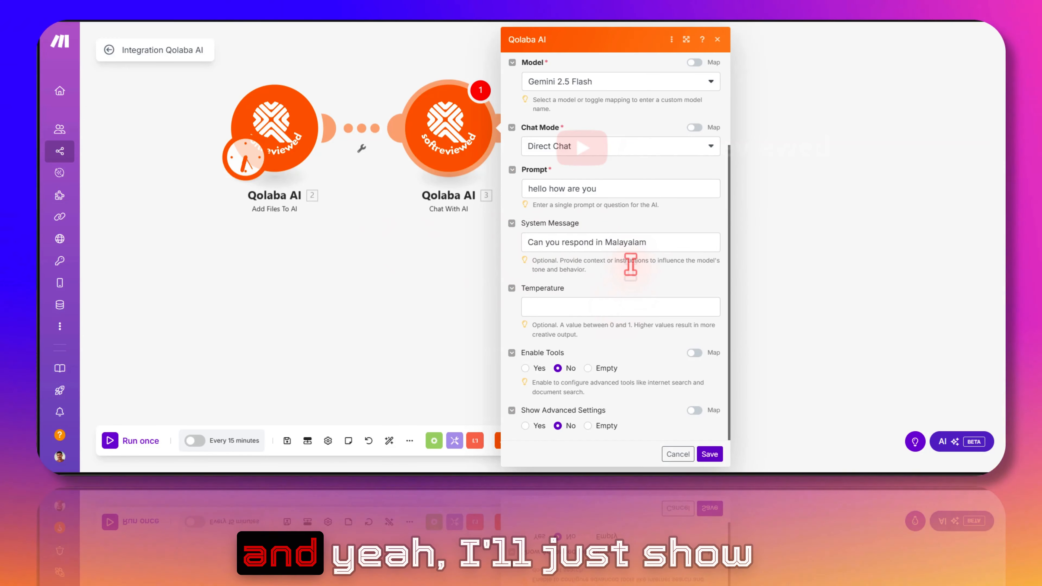
left_click(715, 454)
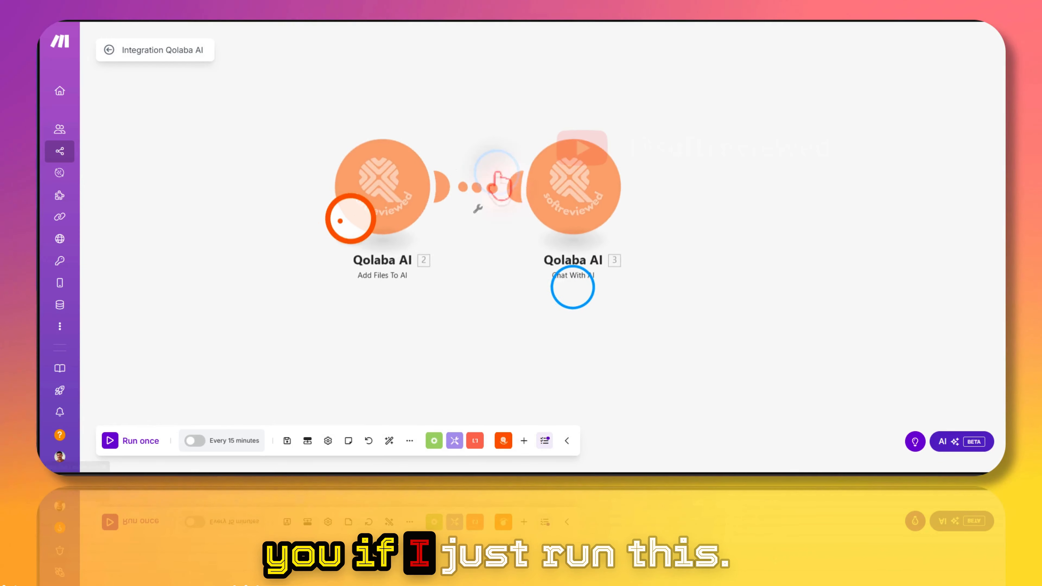
left_click_drag(572, 287, 448, 238)
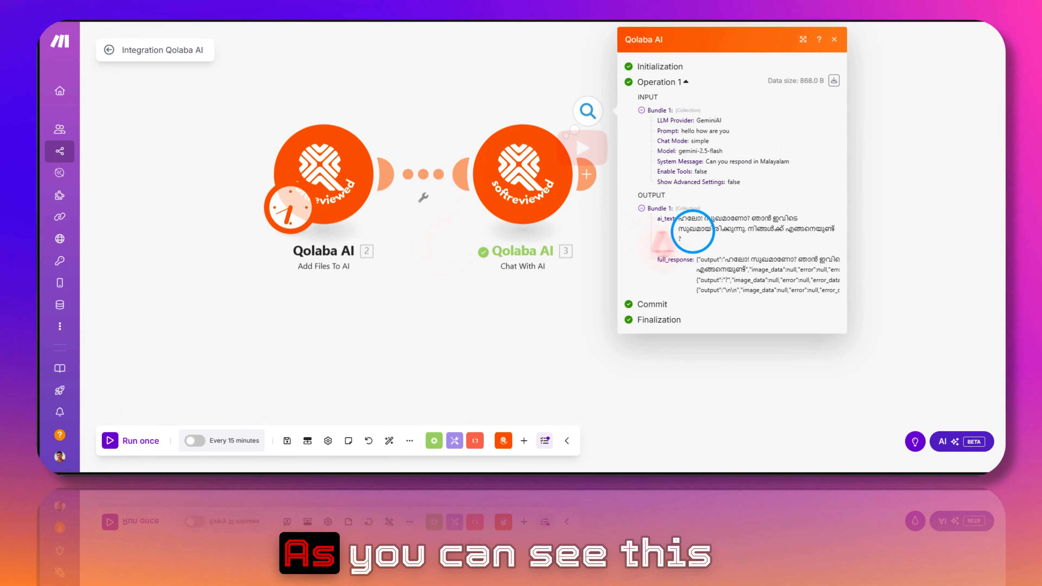
Step: Examine the ai_text reply in the Chat With AI module's output bundle
left_click(694, 244)
left_click_drag(691, 240, 679, 218)
left_click(698, 249)
left_click(707, 244)
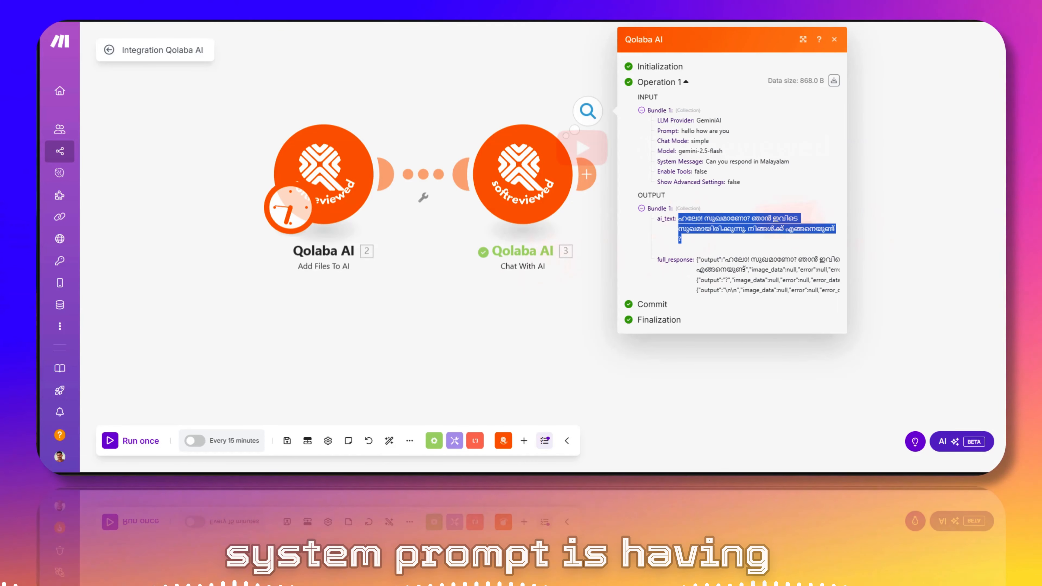
left_click(526, 286)
Step: Reopen the Chat With AI module's settings and change the chat mode to Chat with History
left_click(533, 187)
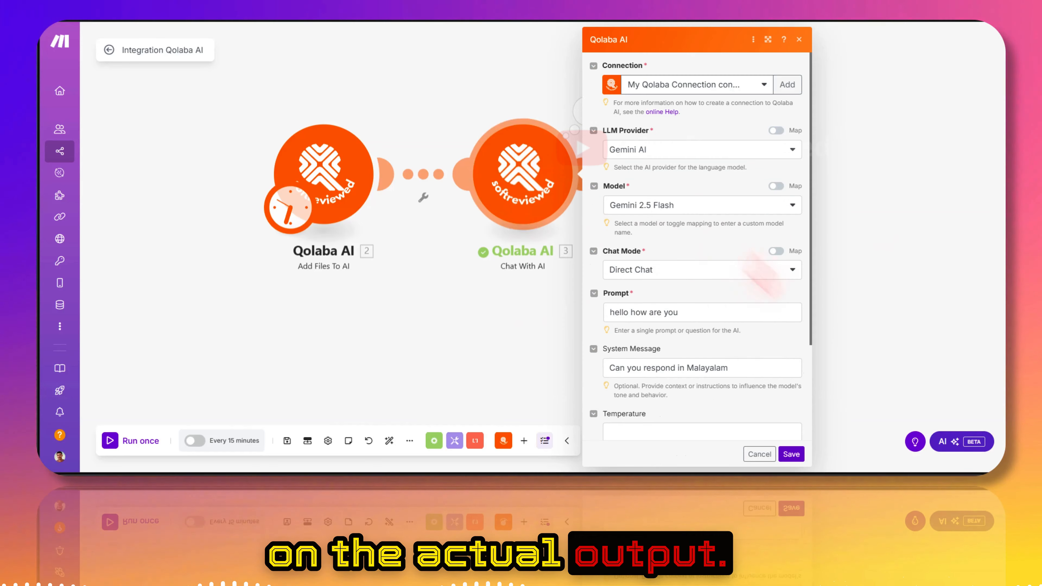
left_click(739, 365)
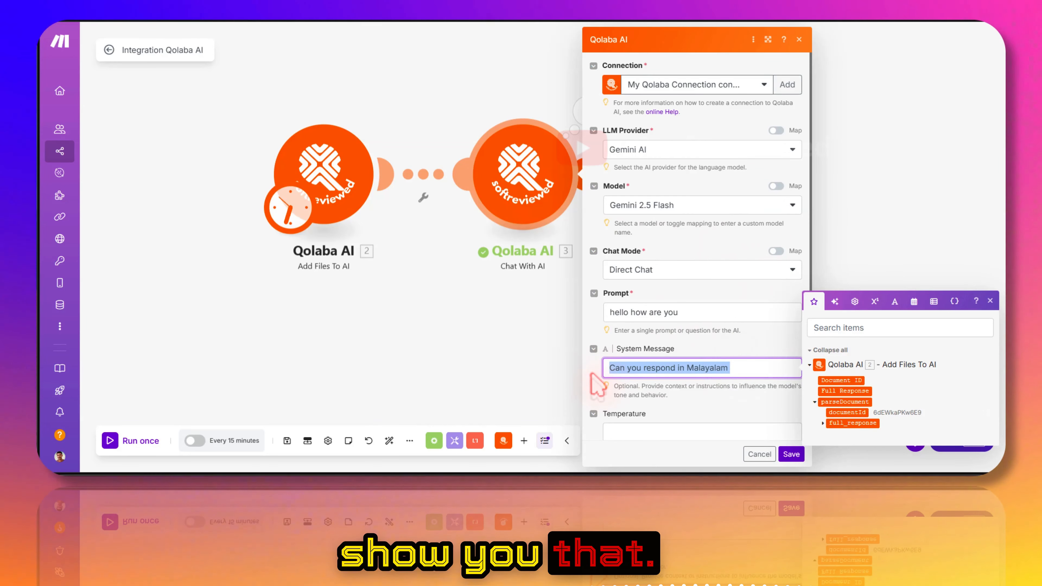
left_click(657, 270)
left_click(635, 299)
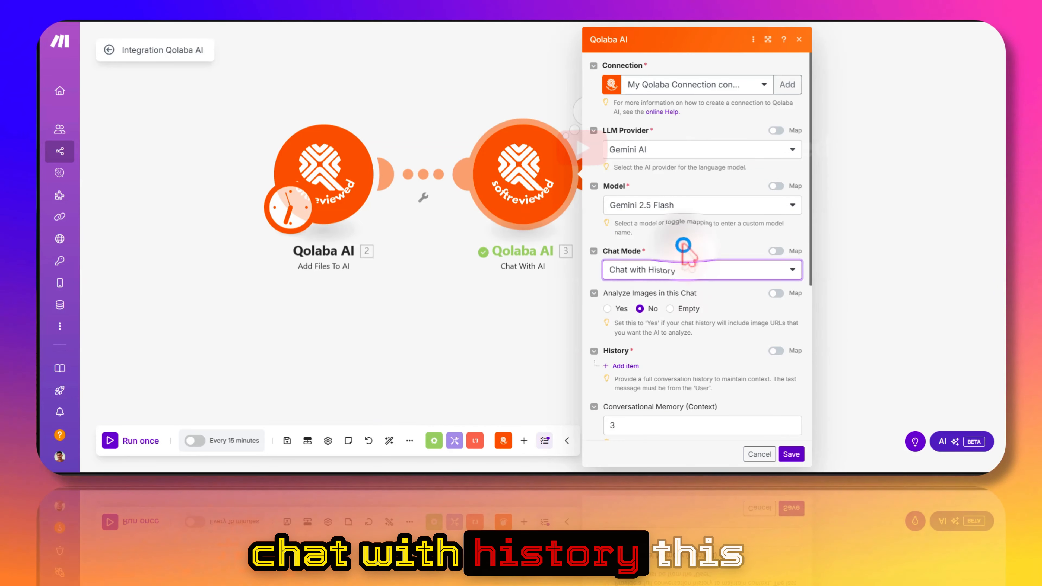
Step: Set Analyze Images in this Chat to Yes
left_click_drag(877, 214, 756, 179)
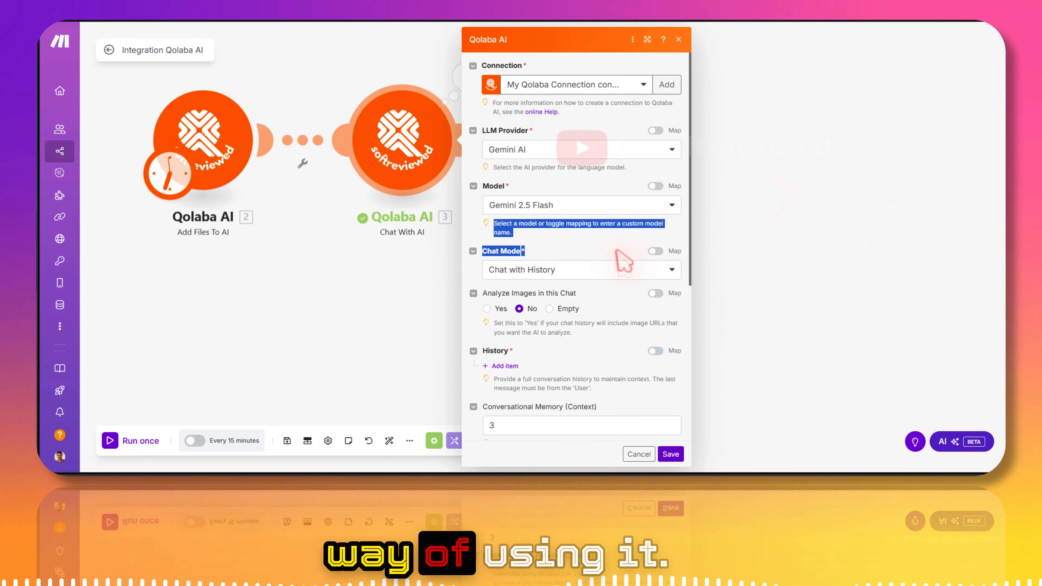
scroll(617, 252, "down", 4)
scroll(619, 257, "up", 2)
left_click(601, 200)
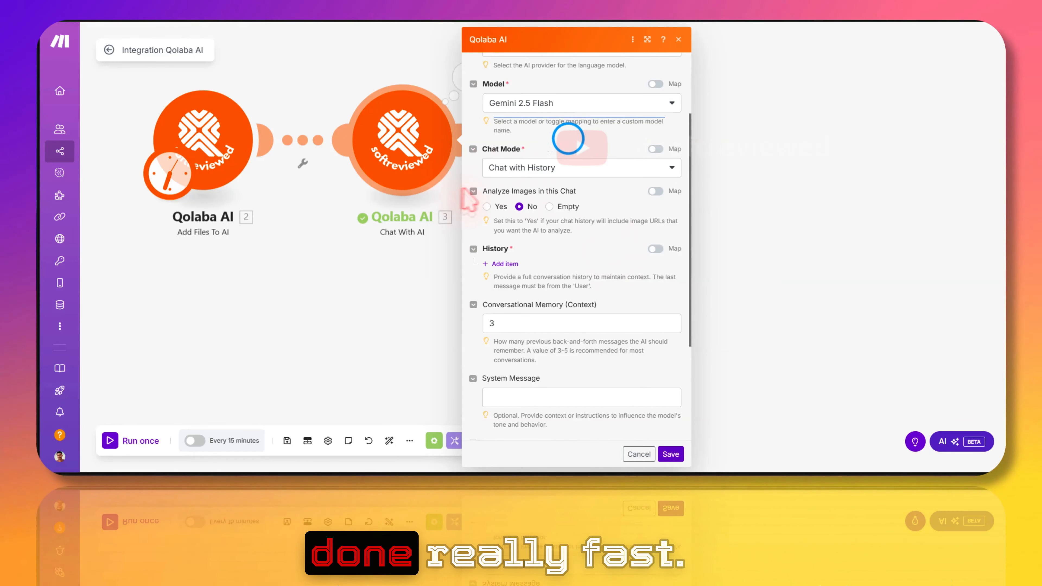
left_click(487, 205)
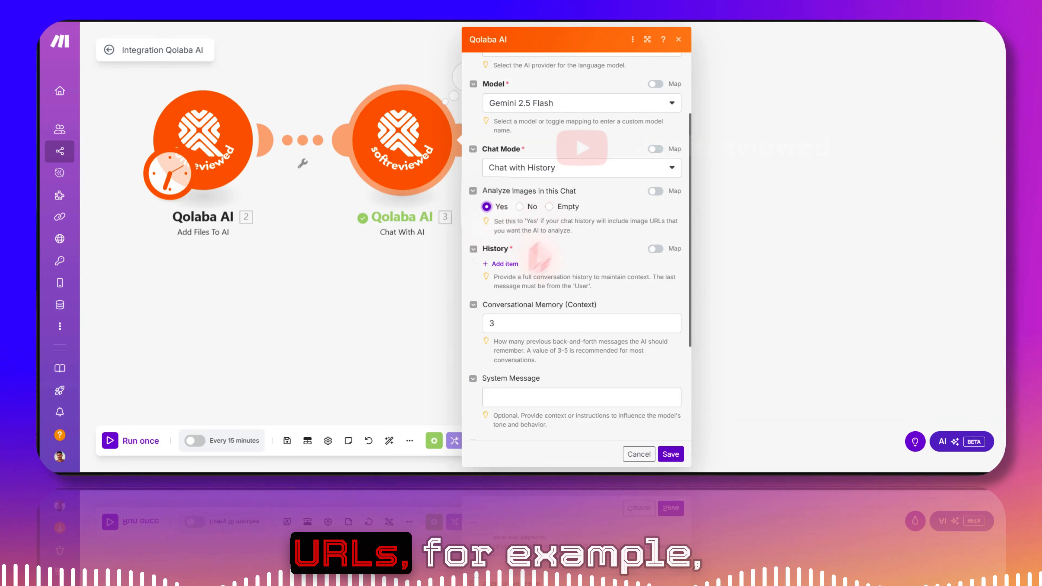
Step: Add a first item to the chat history and set its role to User
left_click(503, 264)
scroll(564, 266, "down", 2)
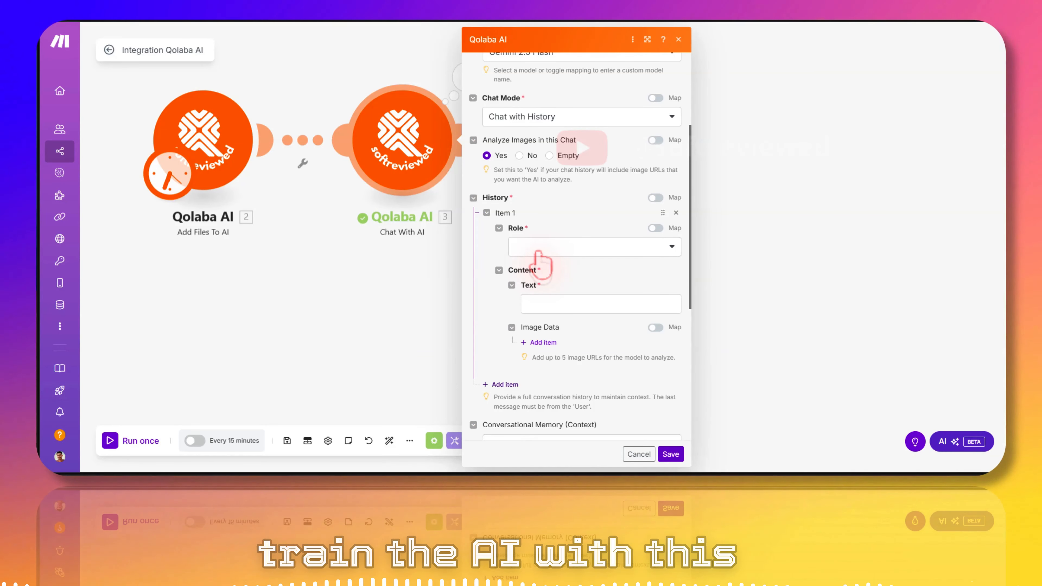
left_click(548, 243)
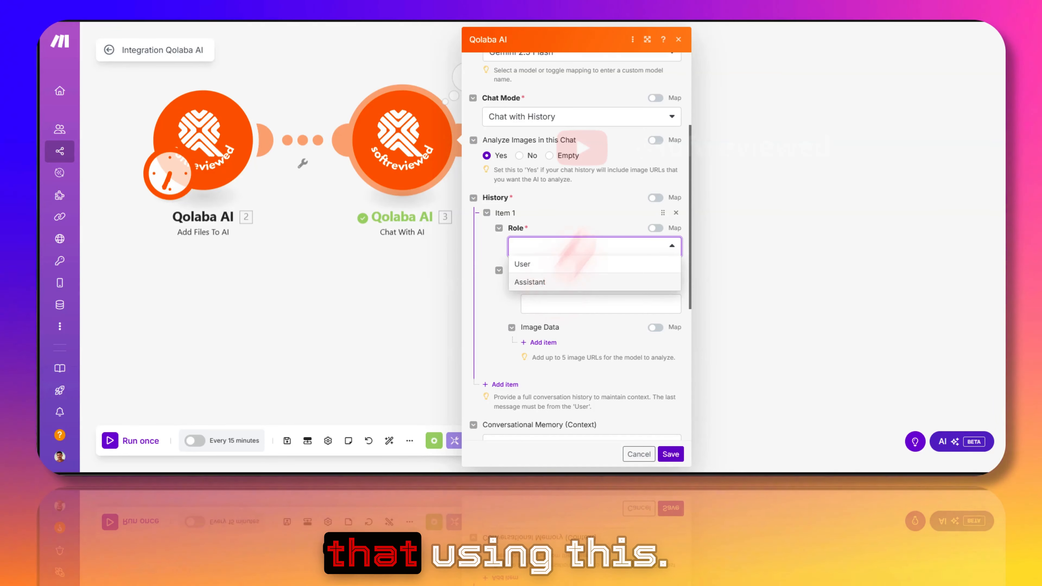
left_click(527, 264)
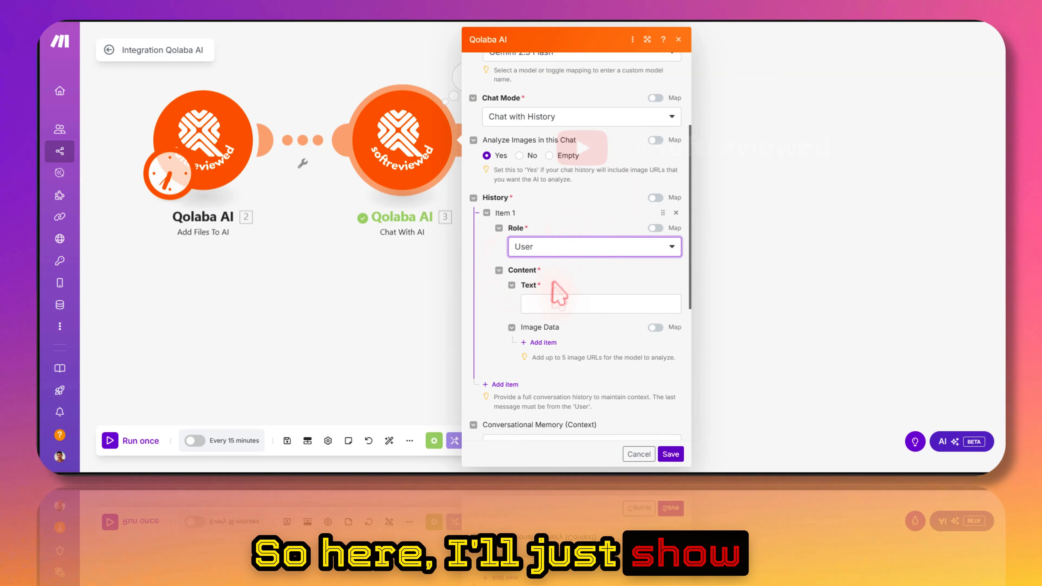
Step: Enter "What is this image about?" as the text of the first history item
left_click(561, 302)
left_click(598, 268)
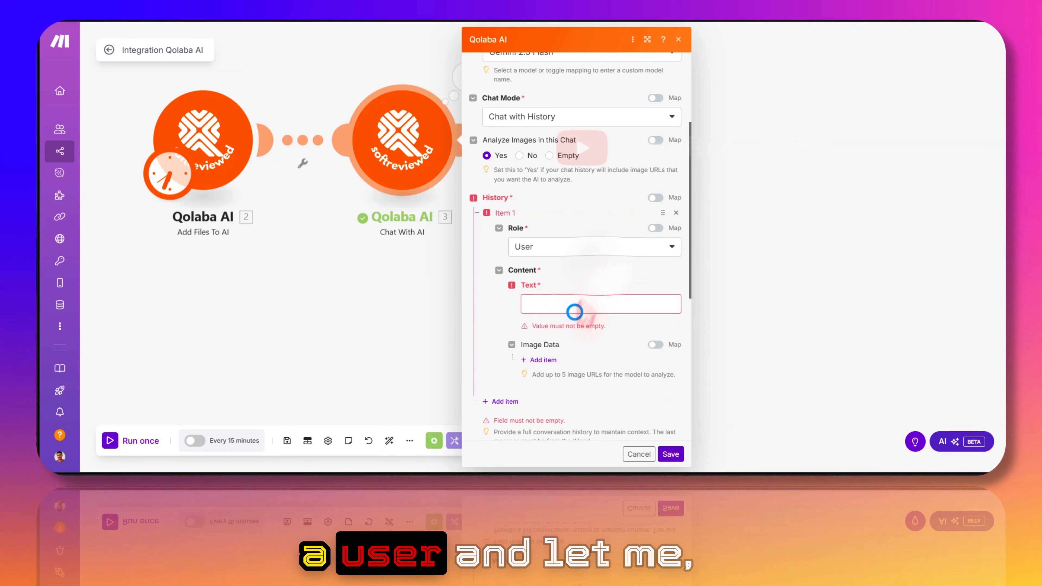
left_click(574, 311)
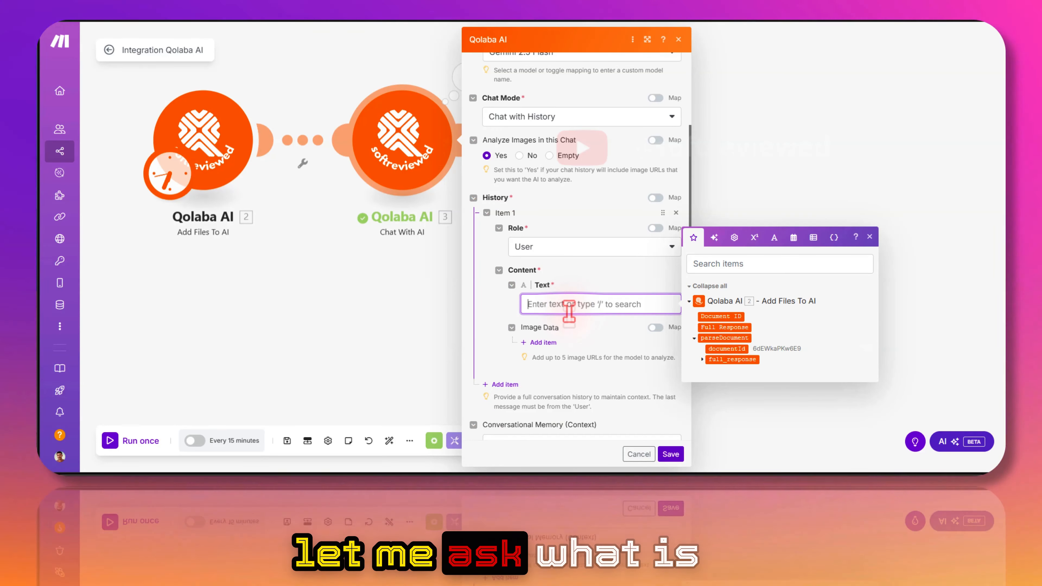
key("super+h")
type("What is this image about")
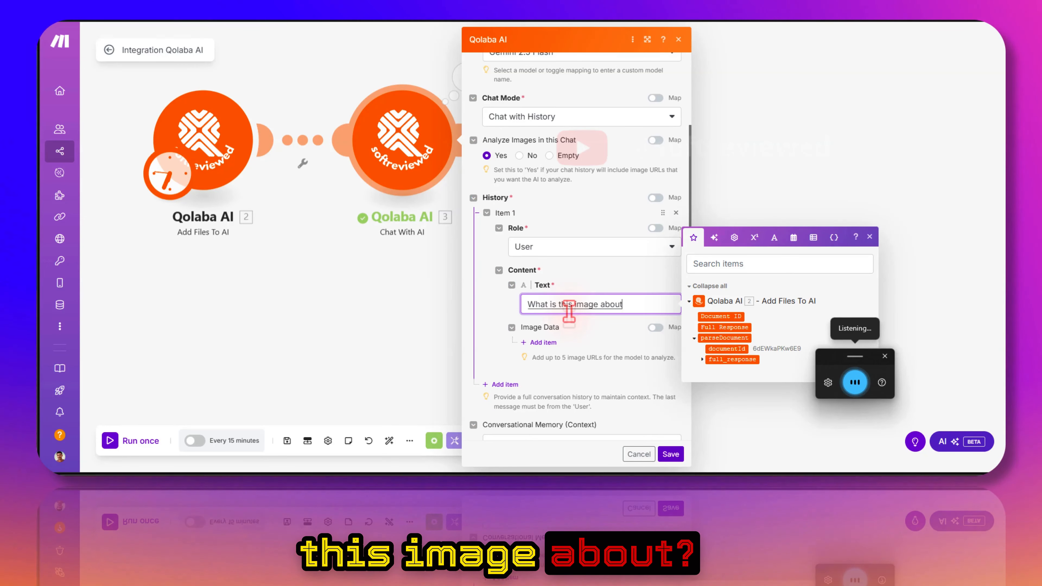
key("super+h")
type("?")
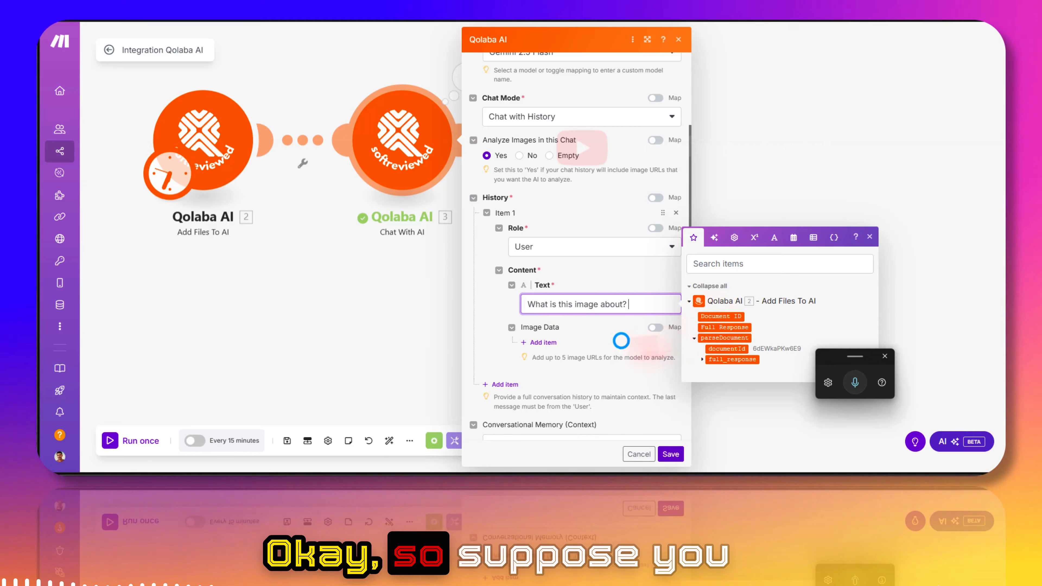
Step: Add an image item to the history message and copy the image address of the "Gemini AI Wins Gold" picture from the blog post
left_click(621, 341)
left_click(544, 342)
scroll(597, 335, "down", 3)
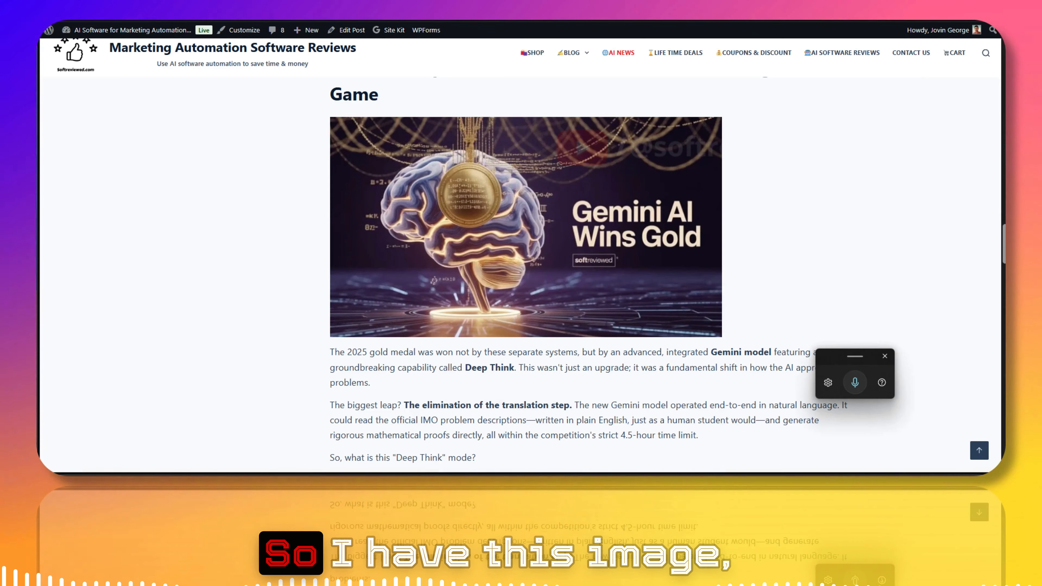
right_click(564, 223)
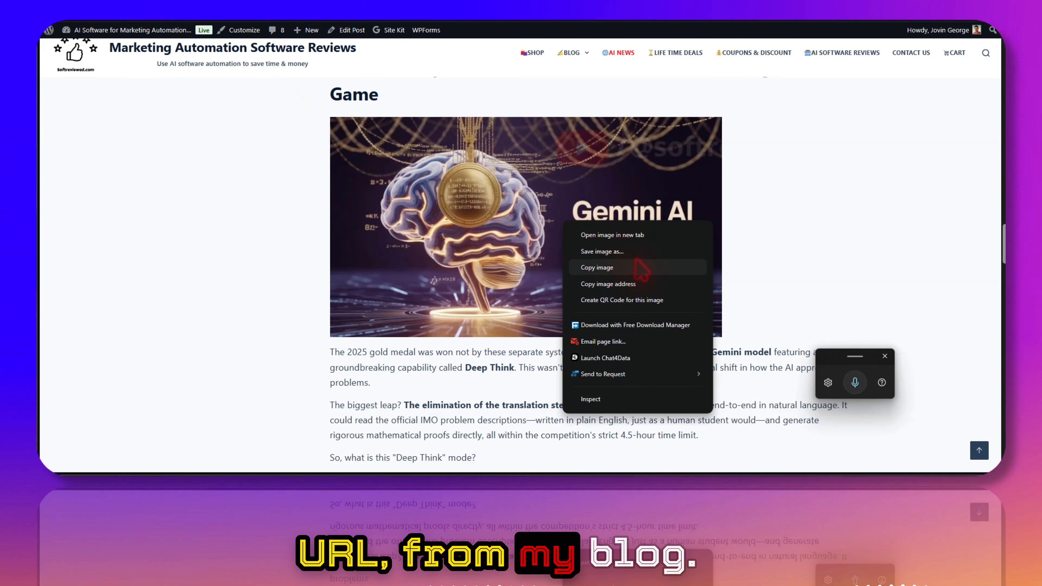
left_click(615, 283)
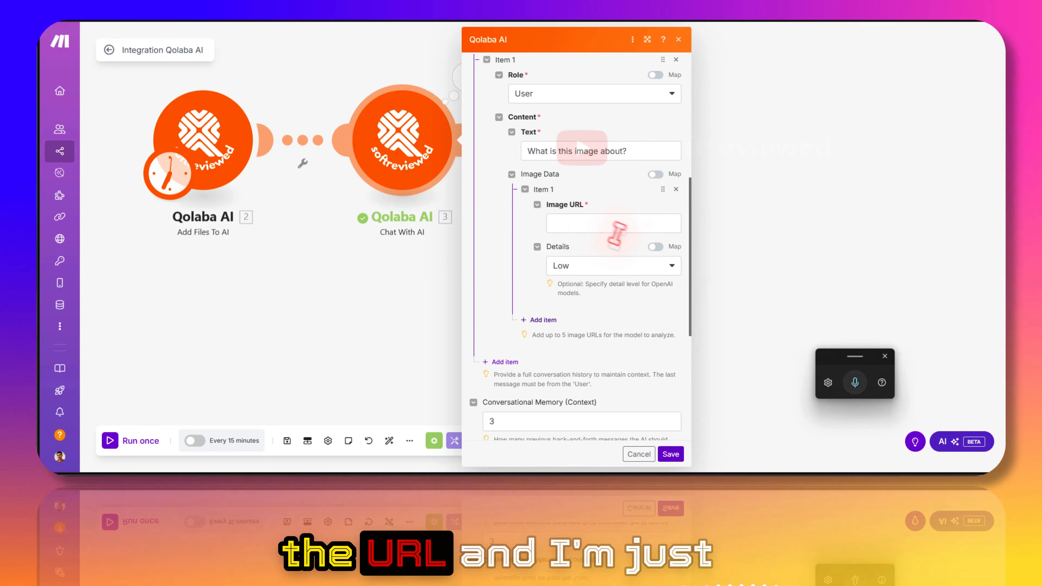
Step: Paste the copied blog image address as the Image URL of the message's first image item
left_click(617, 230)
right_click(616, 230)
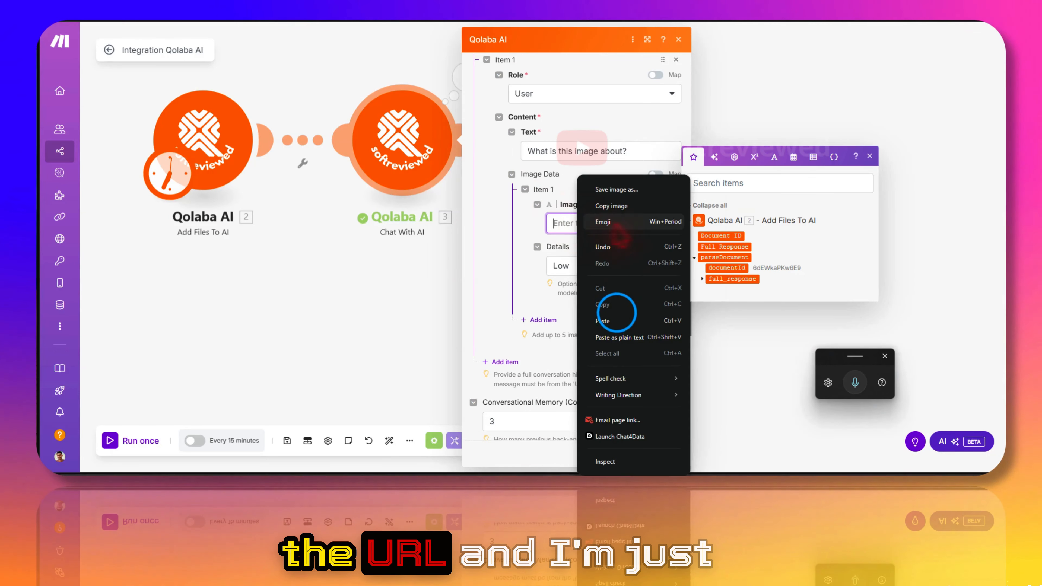
left_click(617, 316)
left_click(617, 274)
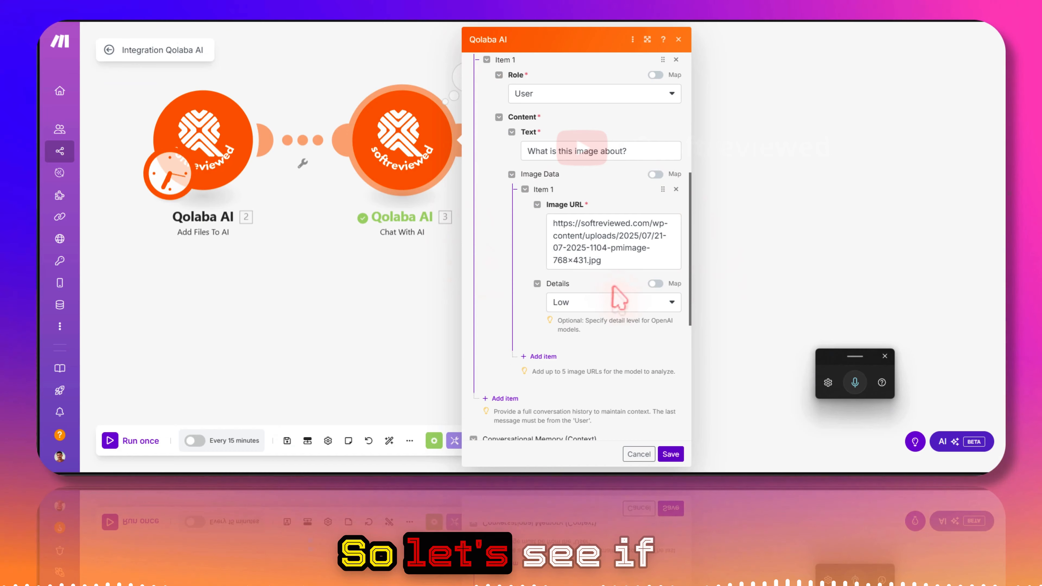
Step: Save the Chat With AI module's settings and run only that module
scroll(620, 263, "down", 5)
scroll(623, 246, "up", 1)
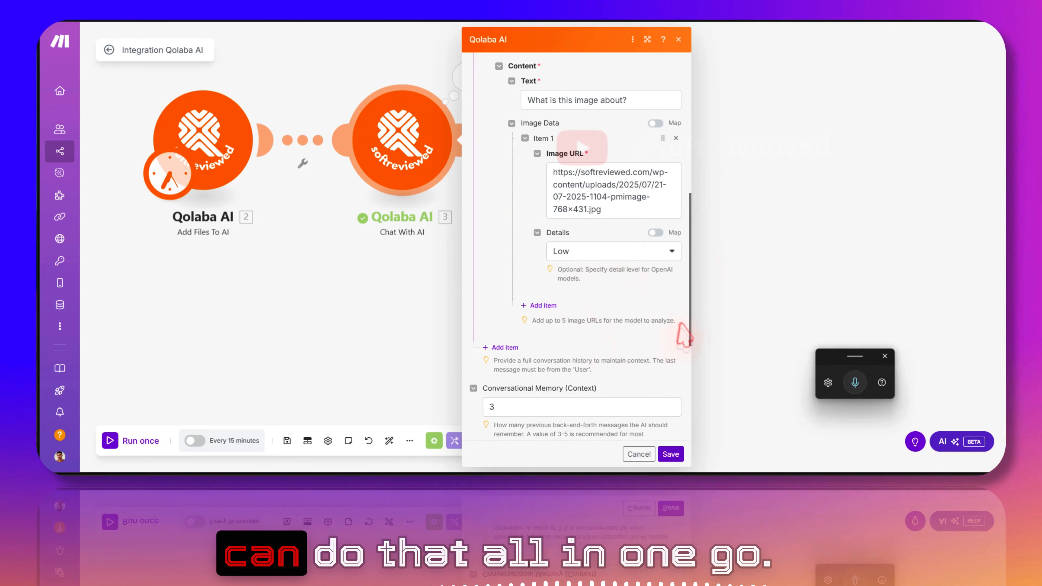
scroll(648, 320, "down", 2)
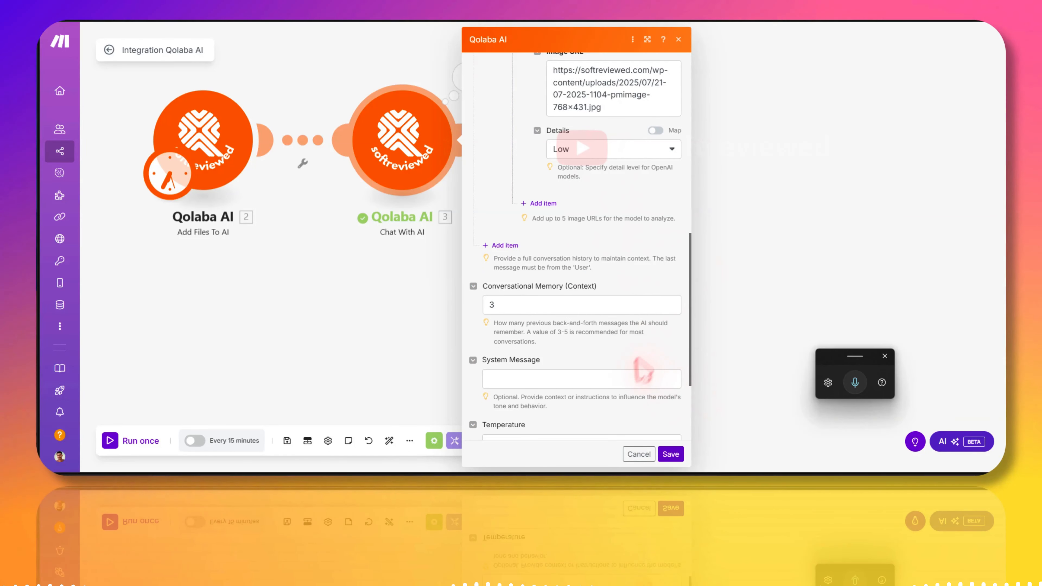
left_click(670, 454)
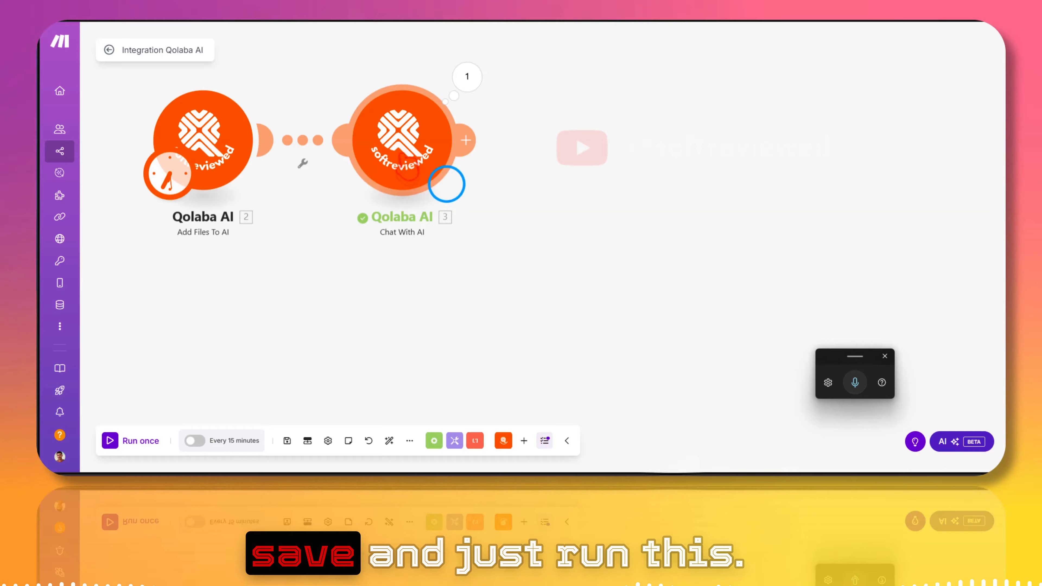
right_click(446, 184)
left_click(447, 183)
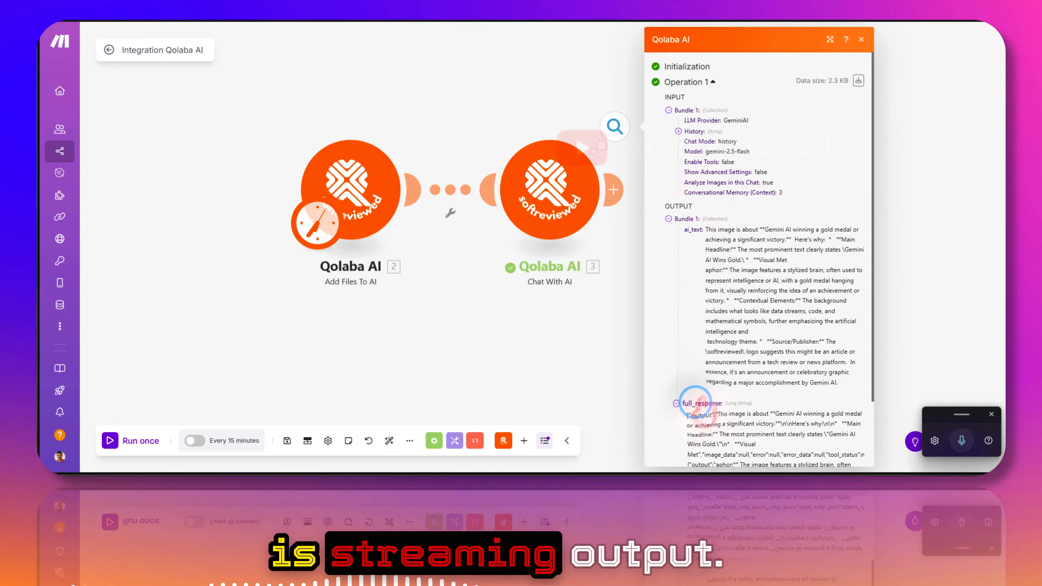
Step: Examine the ai_text and full_response values in the Chat With AI module's output bundle
scroll(722, 263, "down", 4)
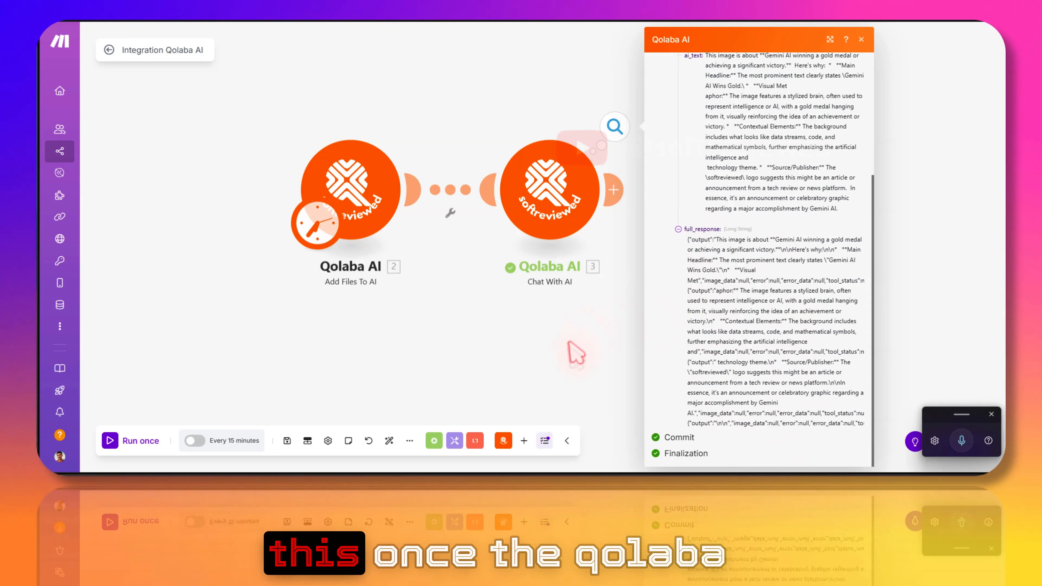
left_click(631, 242)
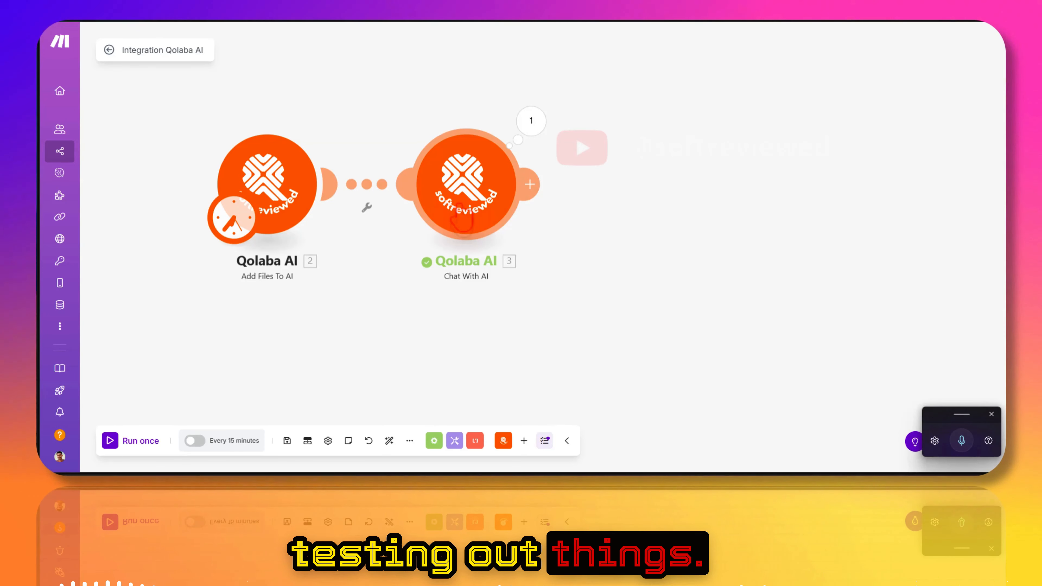
left_click(943, 418)
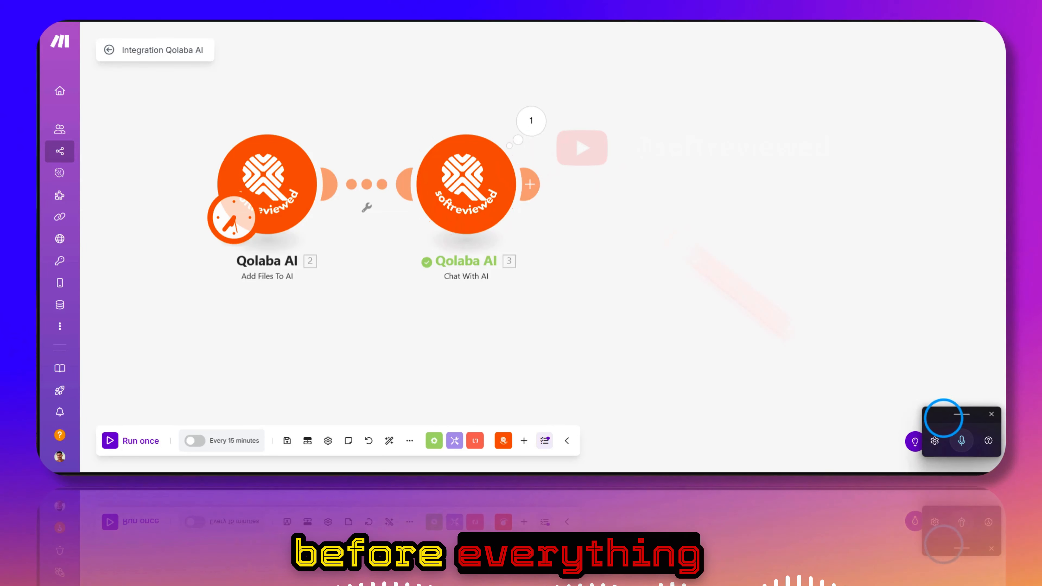
left_click(530, 121)
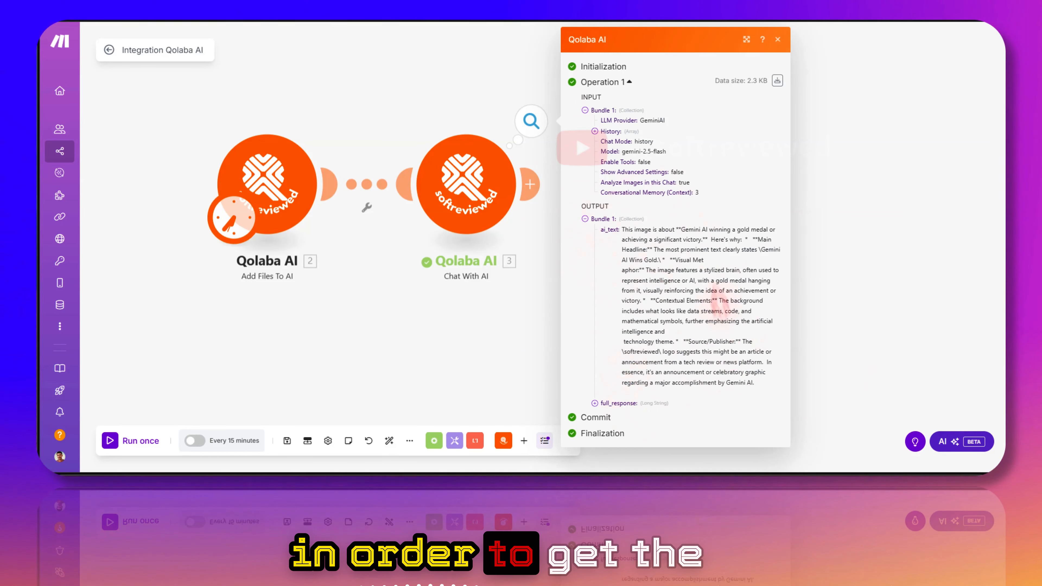
left_click(616, 404)
scroll(632, 258, "down", 4)
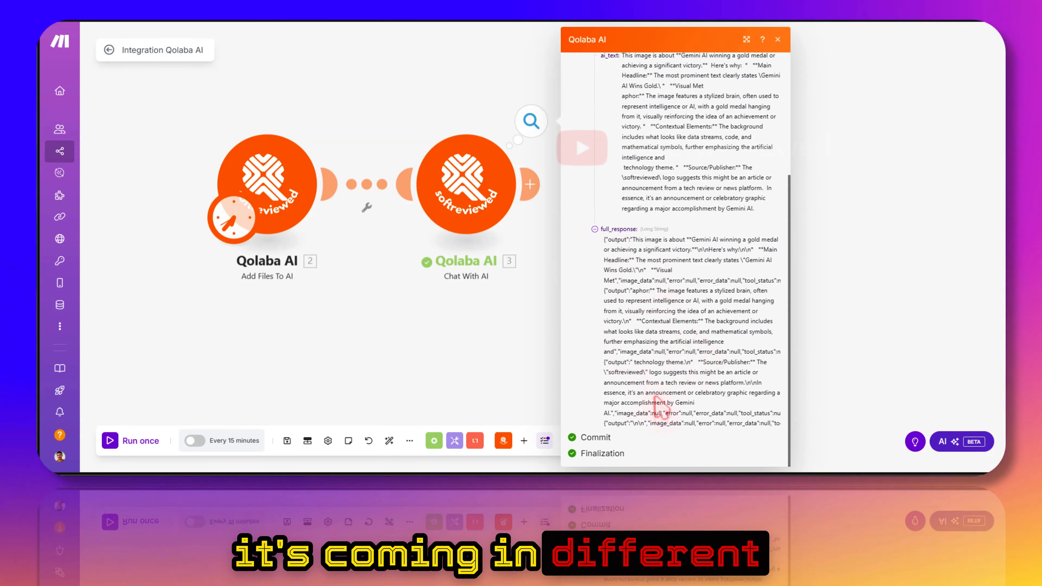
left_click(595, 229)
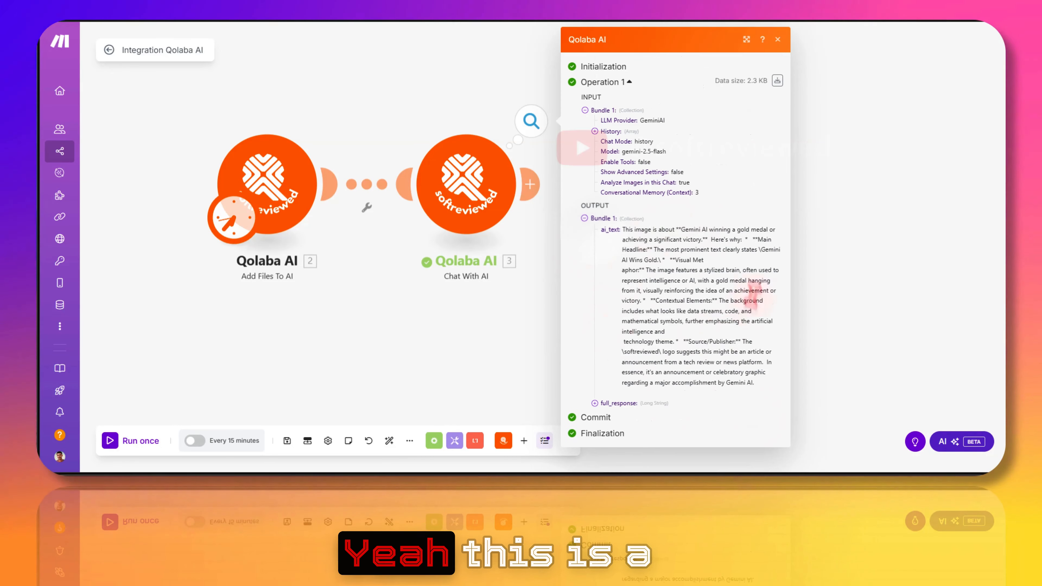
left_click(543, 267)
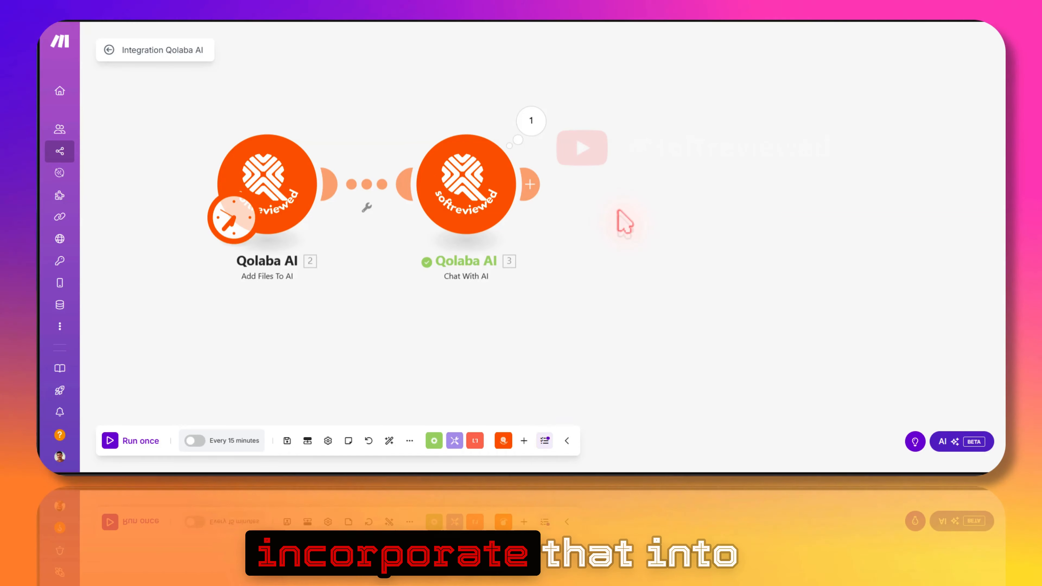
Step: Reopen the Chat With AI module's settings and review the System Message and Temperature fields
left_click(443, 201)
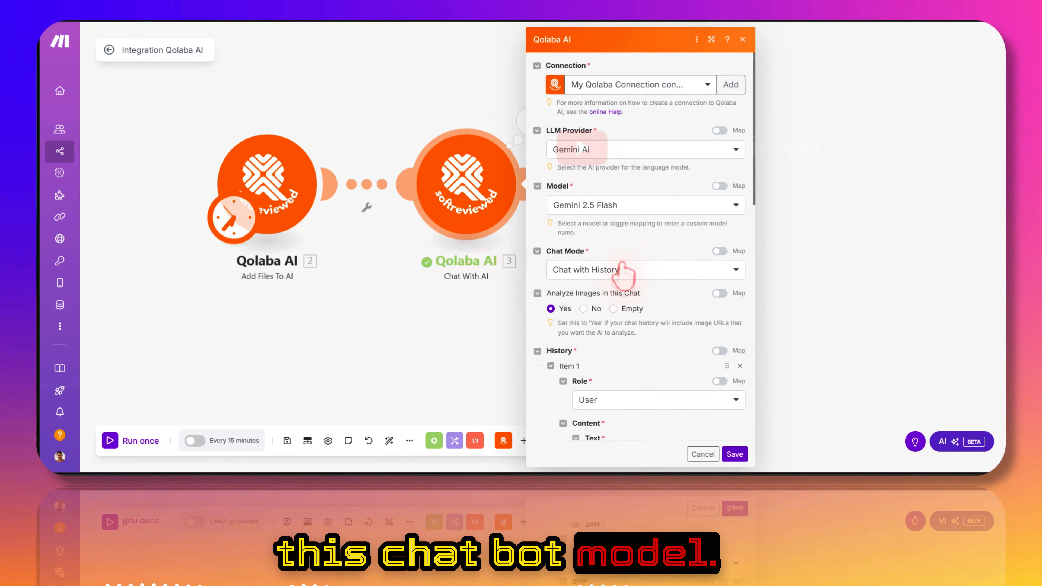
scroll(674, 187, "down", 10)
scroll(677, 187, "down", 1)
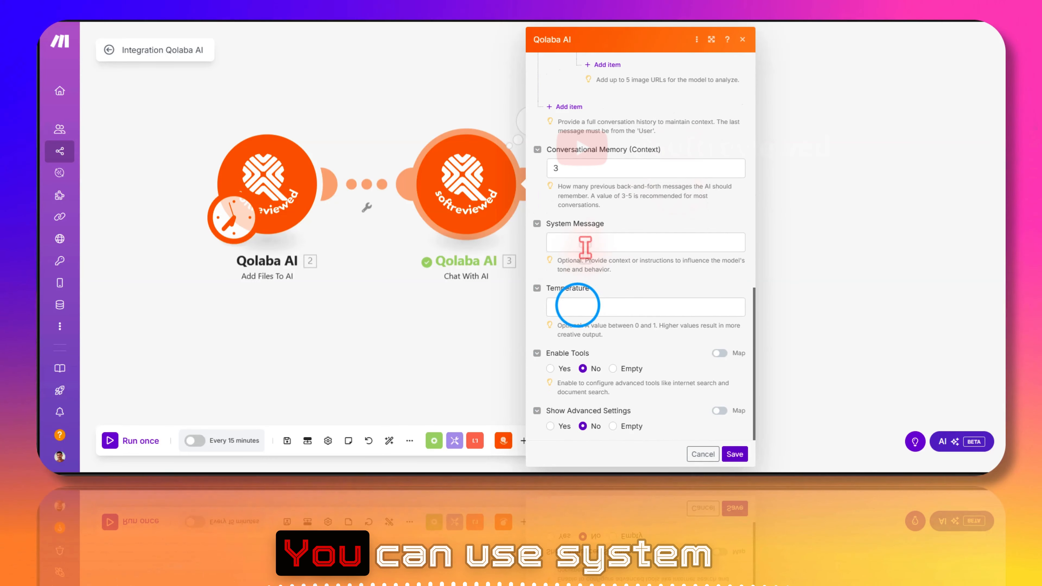
left_click(577, 307)
left_click(621, 348)
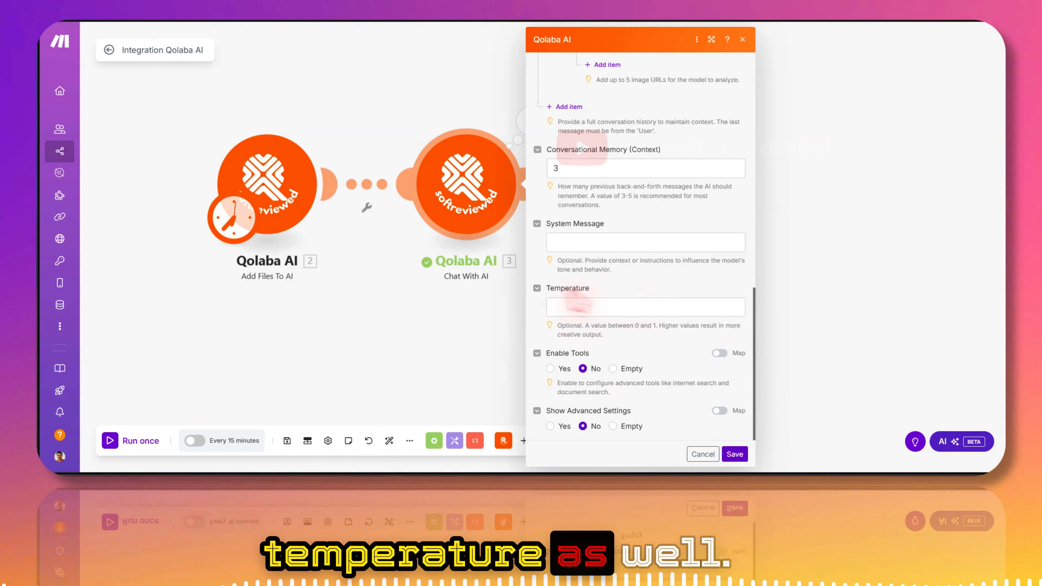
left_click(583, 310)
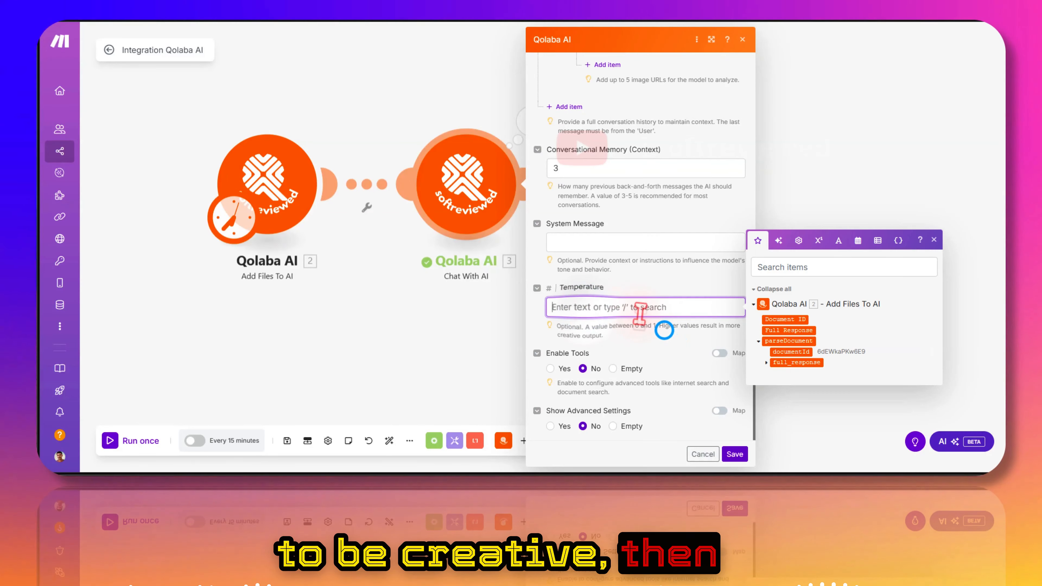
left_click(667, 332)
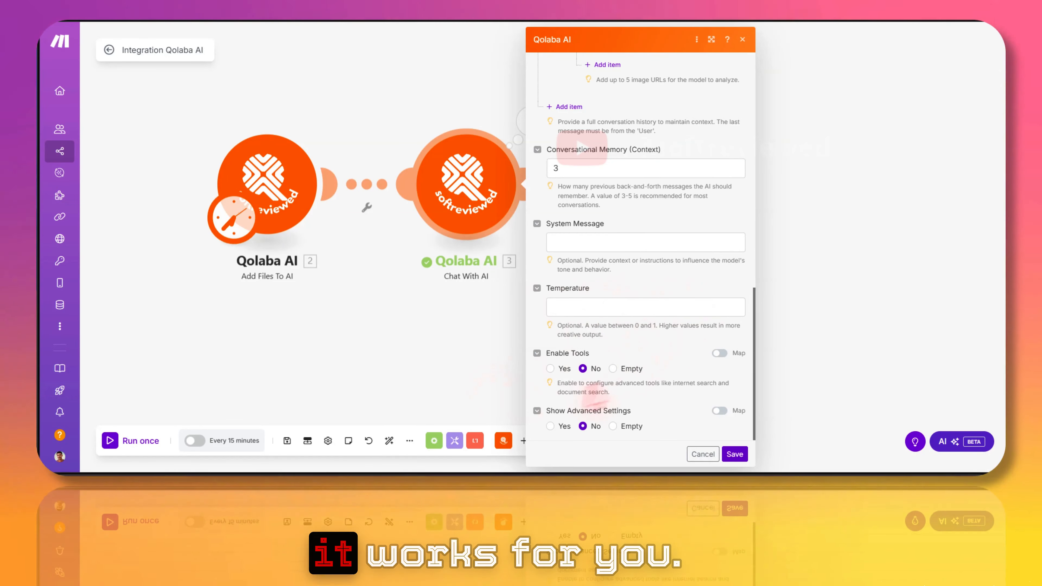
Step: Set both Enable Tools and Show Advanced Settings to Yes in the Chat With AI module
left_click(549, 368)
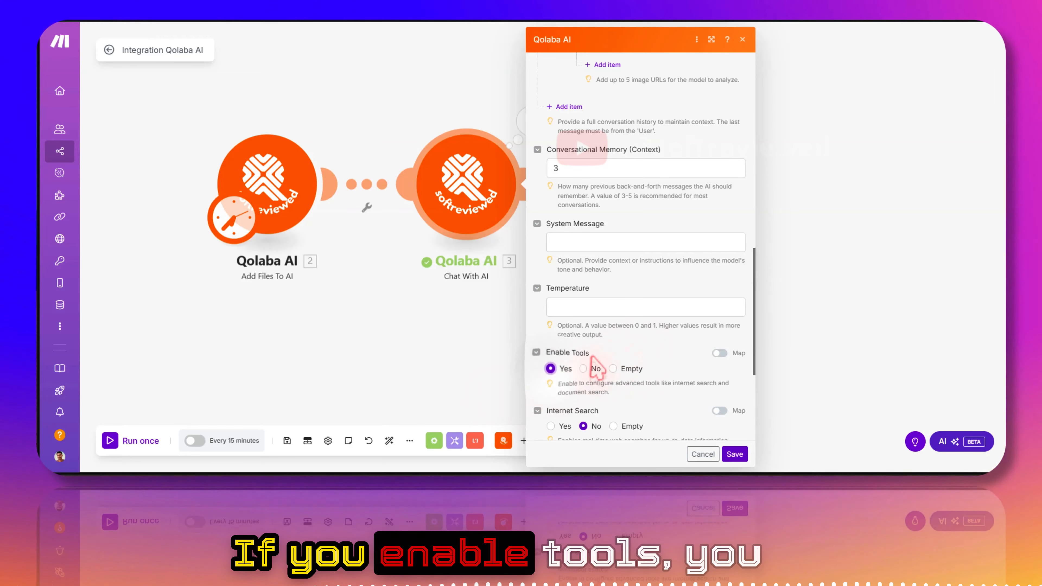
scroll(593, 365, "down", 5)
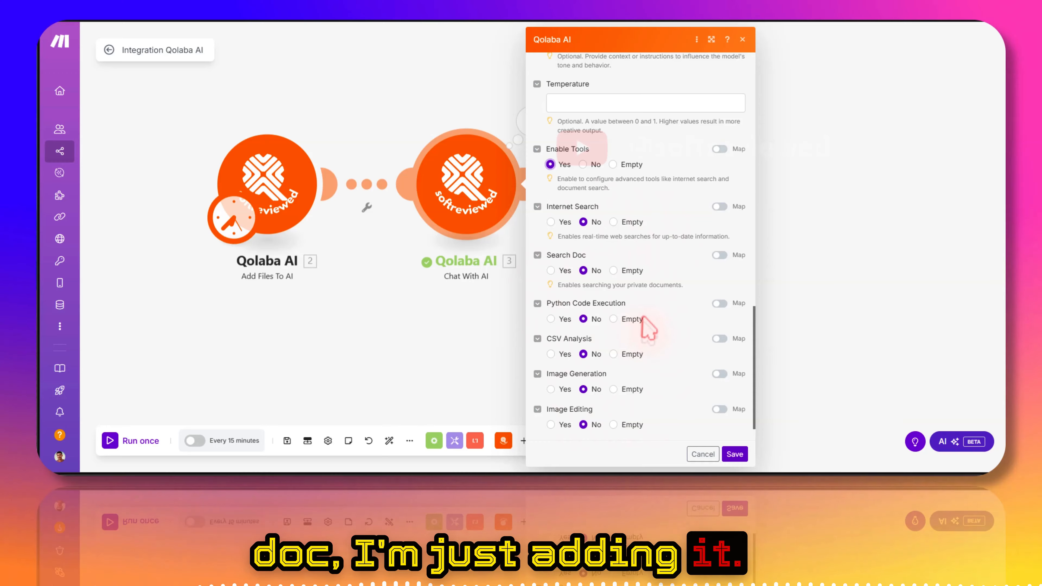
scroll(649, 327, "down", 1)
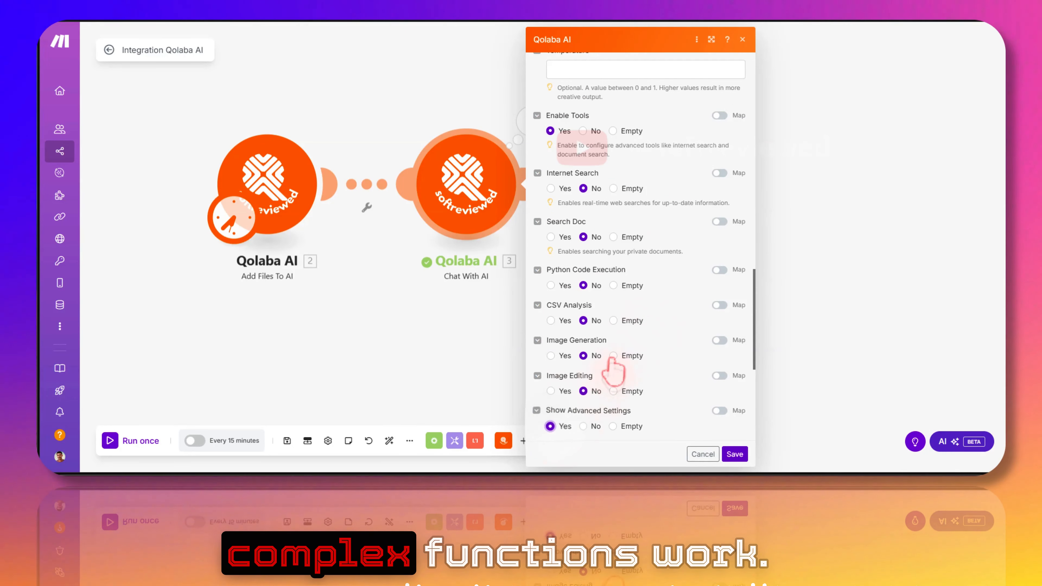
Step: Review the tool options and the advanced fields for Token, Organization ID, Function Call List, System ID and Last User Query
scroll(612, 360, "down", 7)
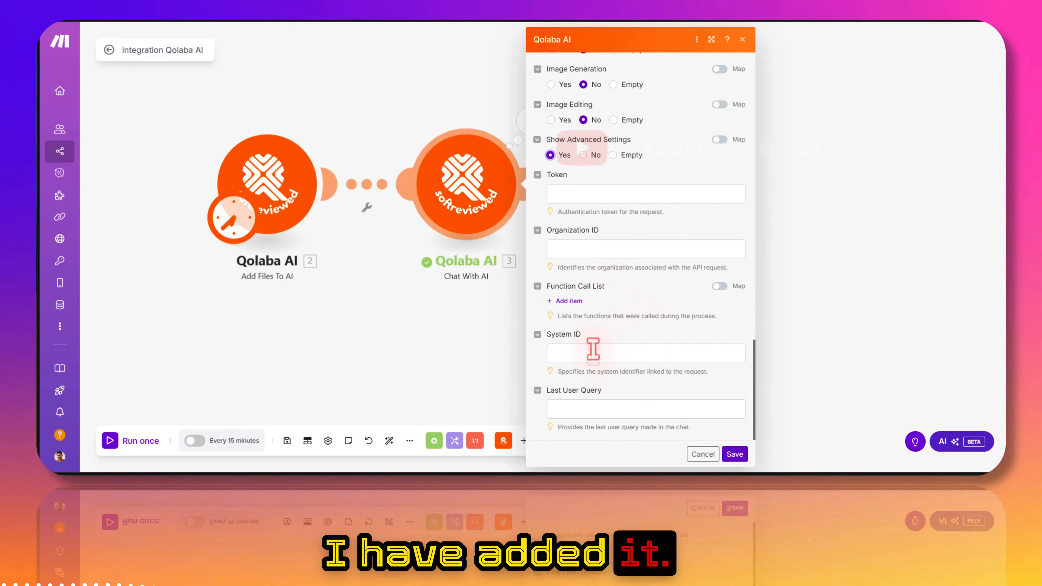
scroll(597, 350, "up", 3)
scroll(594, 348, "down", 3)
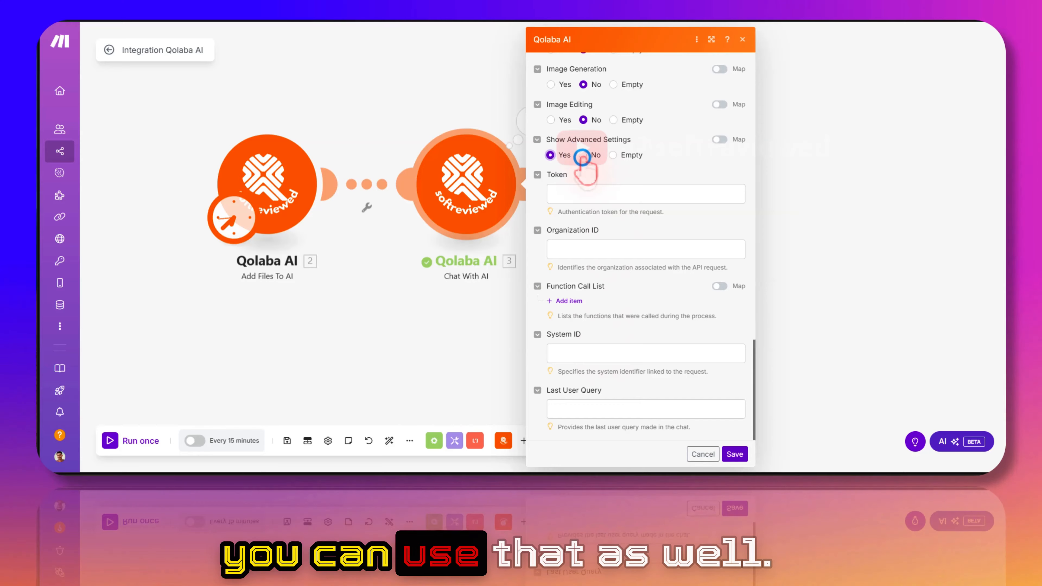
scroll(583, 158, "up", 5)
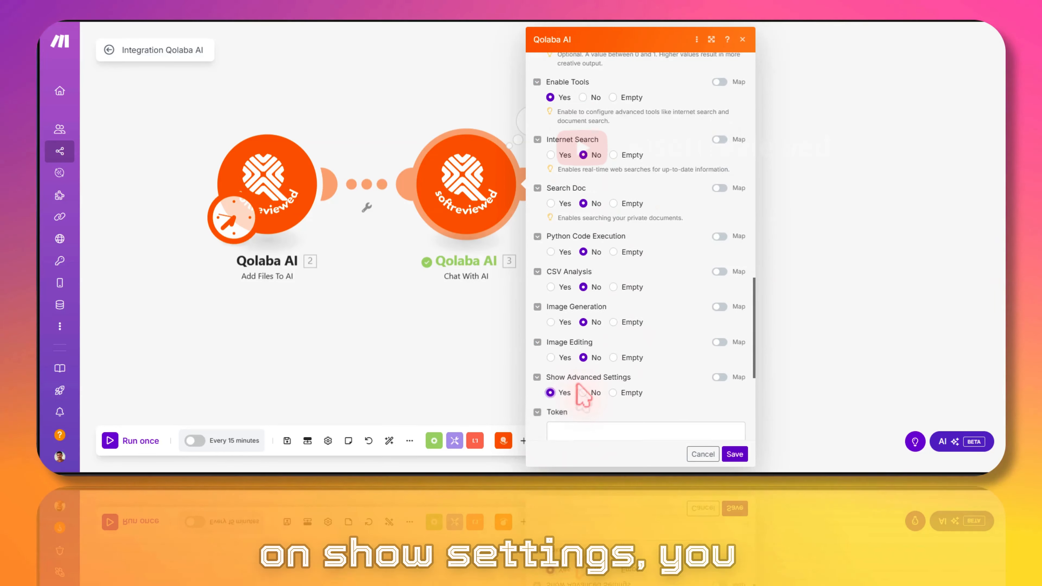
scroll(579, 387, "down", 5)
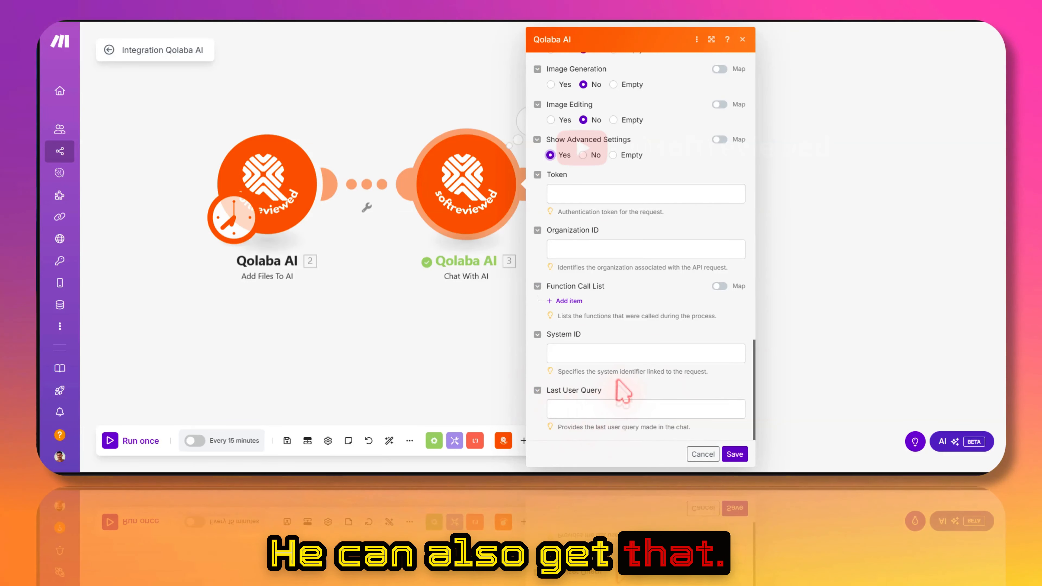
scroll(624, 370, "up", 5)
scroll(624, 391, "down", 5)
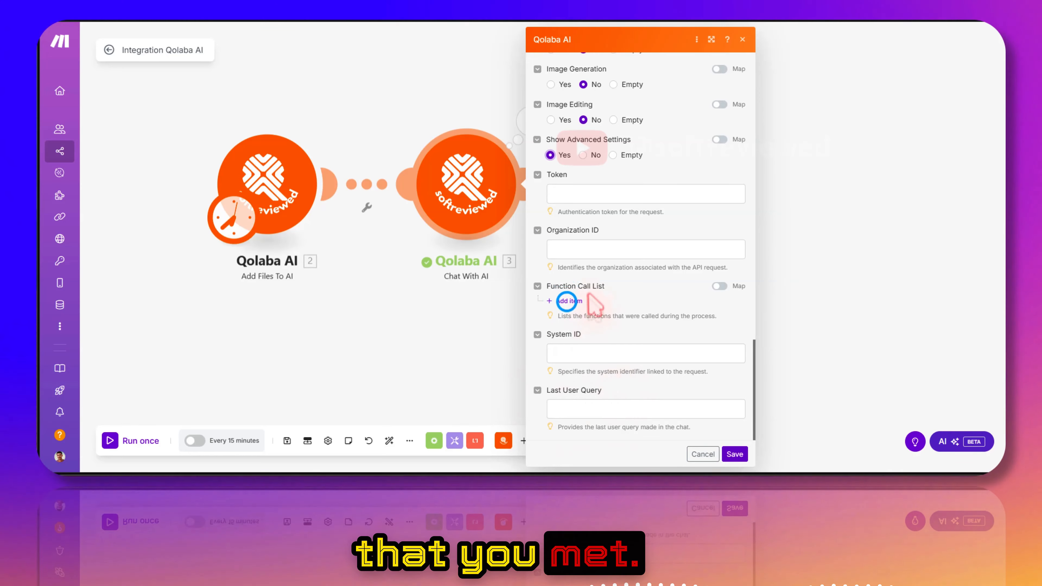
Step: Add an item to the Function Call List and remove it again
left_click(575, 301)
left_click(737, 302)
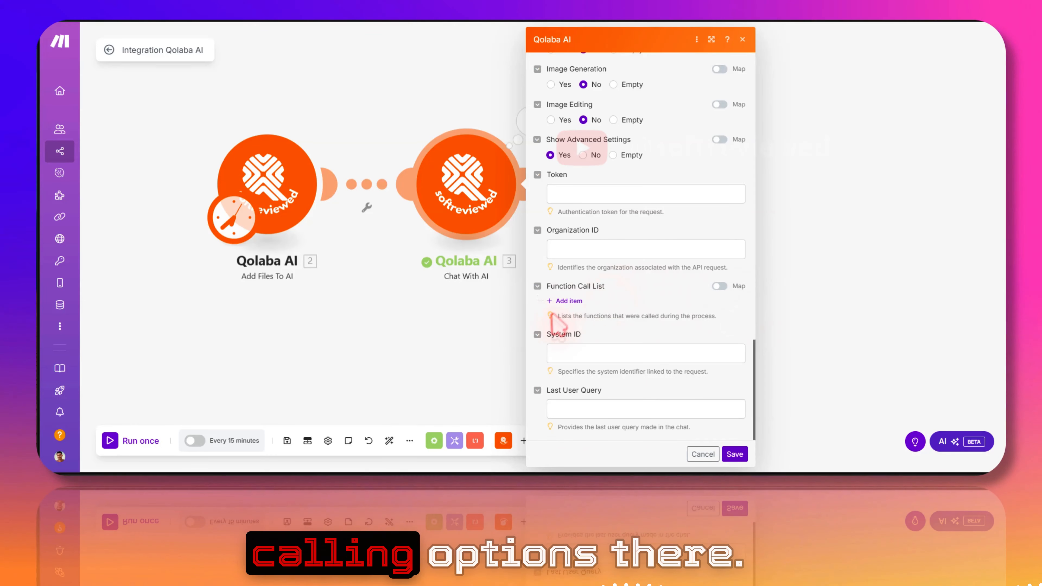
scroll(618, 314, "up", 5)
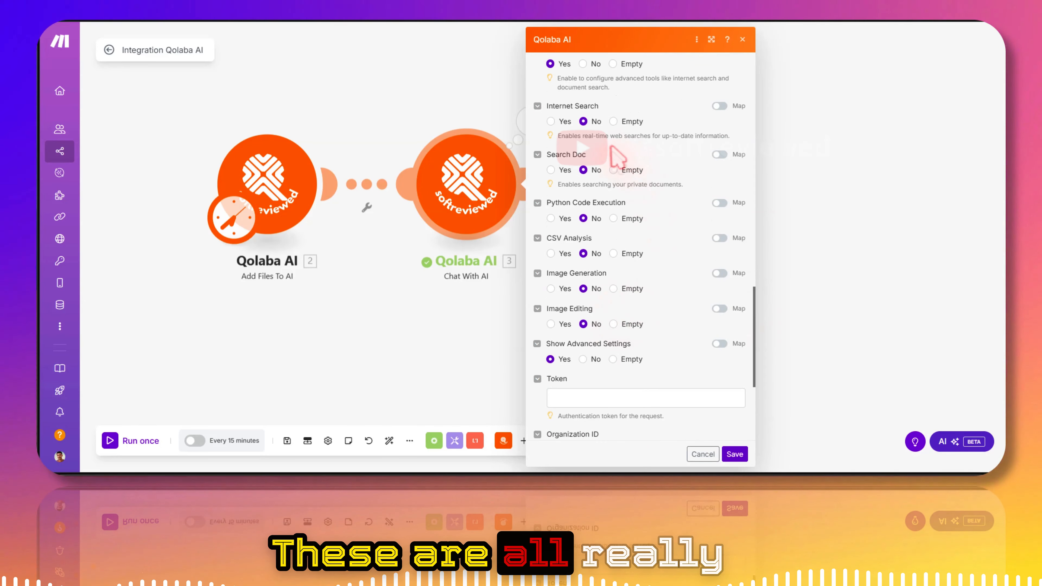
Step: Set Show Advanced Settings back to No in the Chat With AI module
scroll(693, 333, "down", 3)
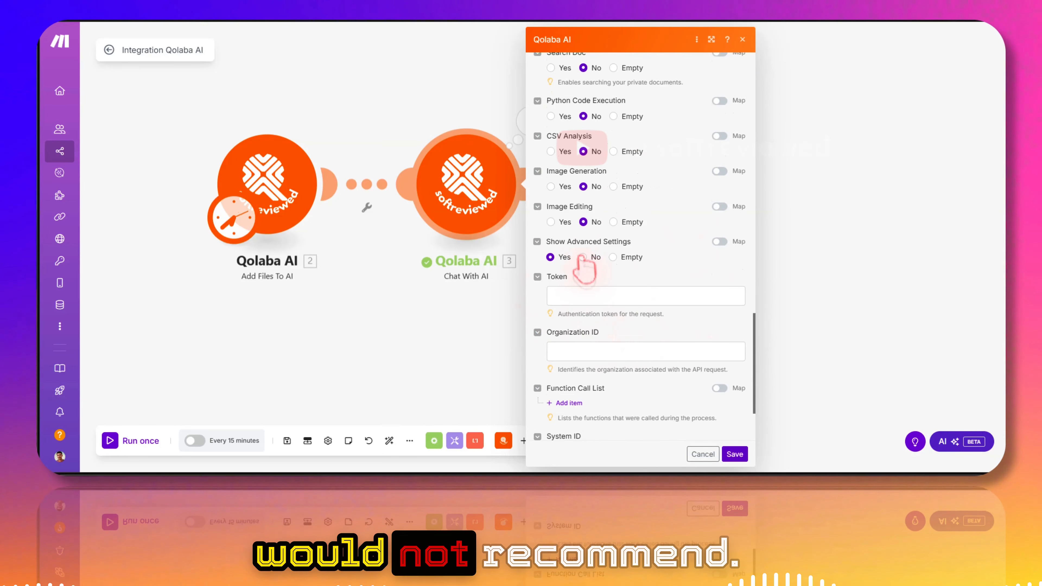
left_click(579, 257)
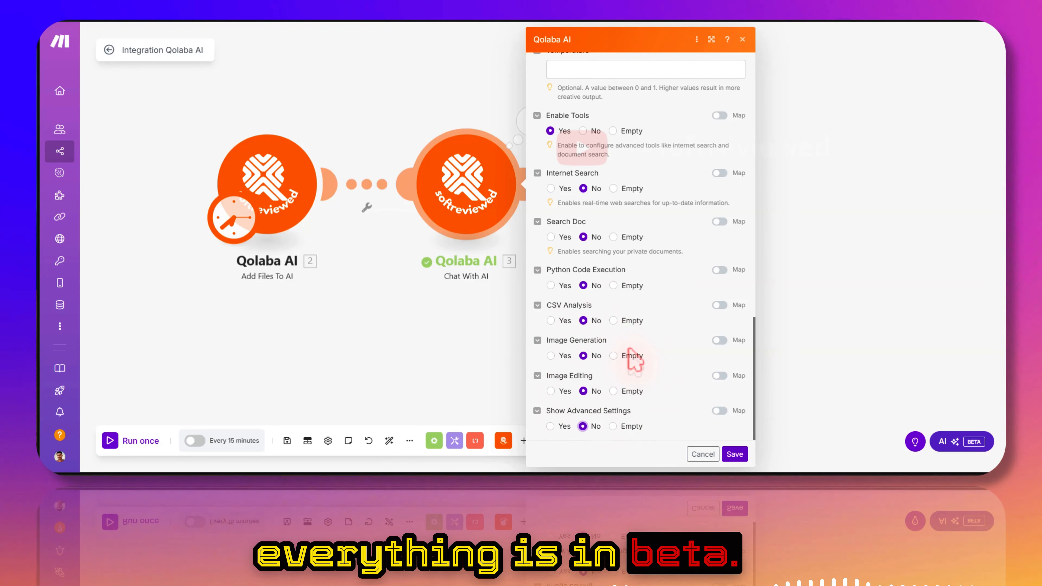
scroll(613, 265, "up", 1)
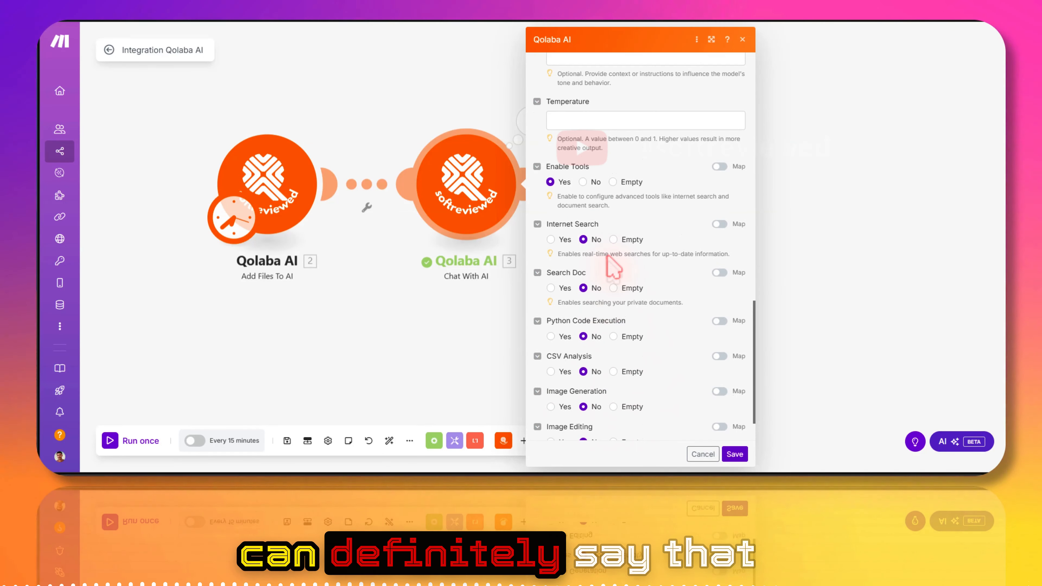
Step: Review the tool options, memory, system message, temperature and history fields of the Chat With AI module
scroll(609, 260, "down", 1)
scroll(698, 280, "up", 10)
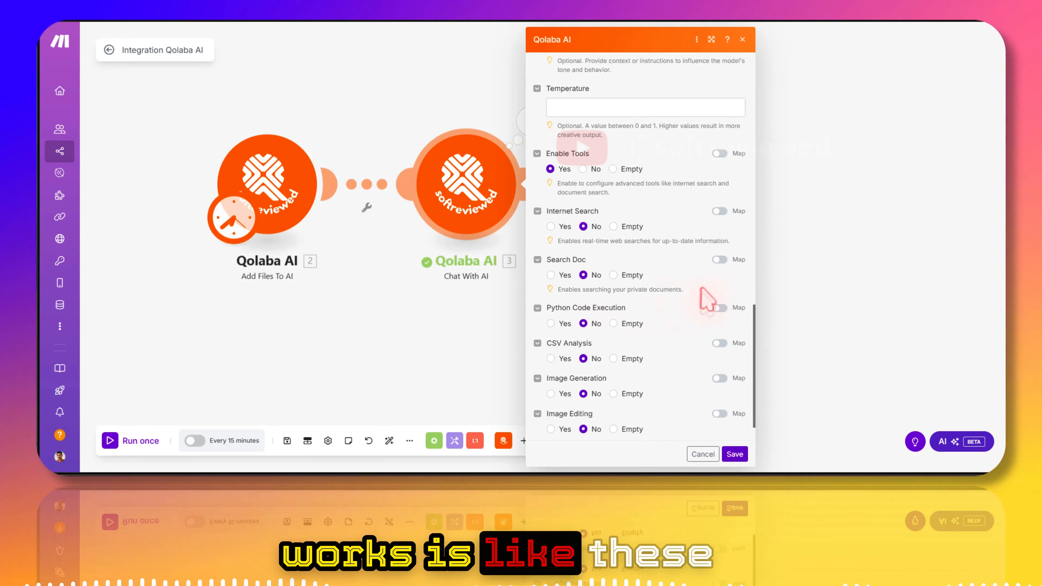
scroll(708, 287, "up", 4)
scroll(616, 335, "down", 7)
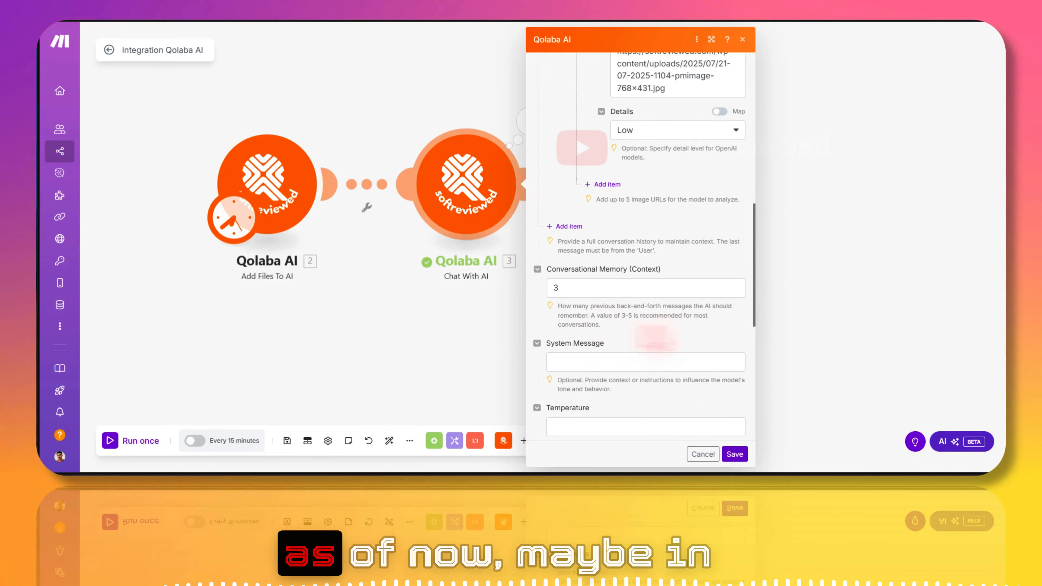
scroll(686, 274, "down", 8)
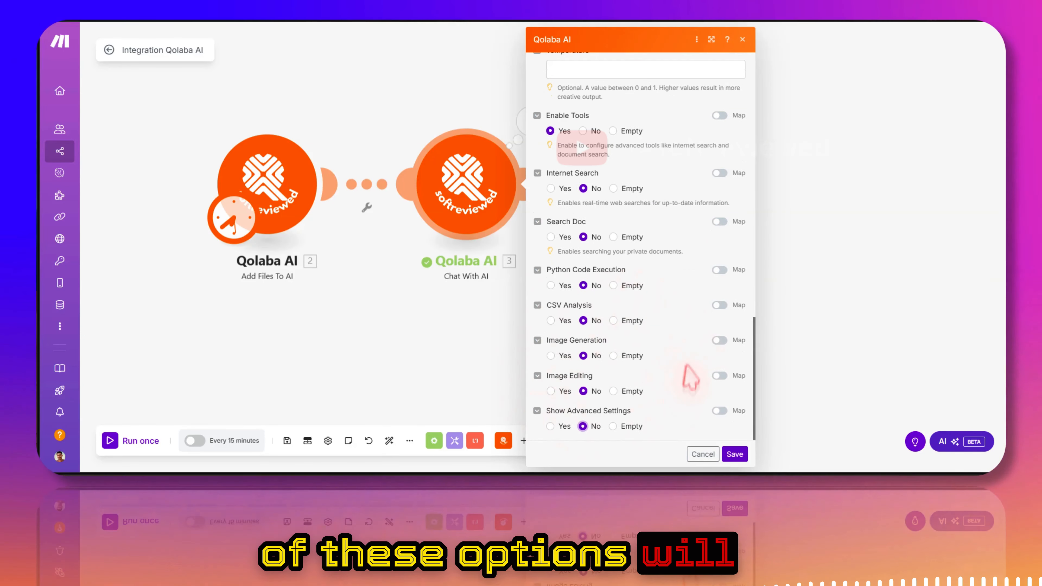
scroll(656, 368, "up", 6)
scroll(656, 368, "up", 13)
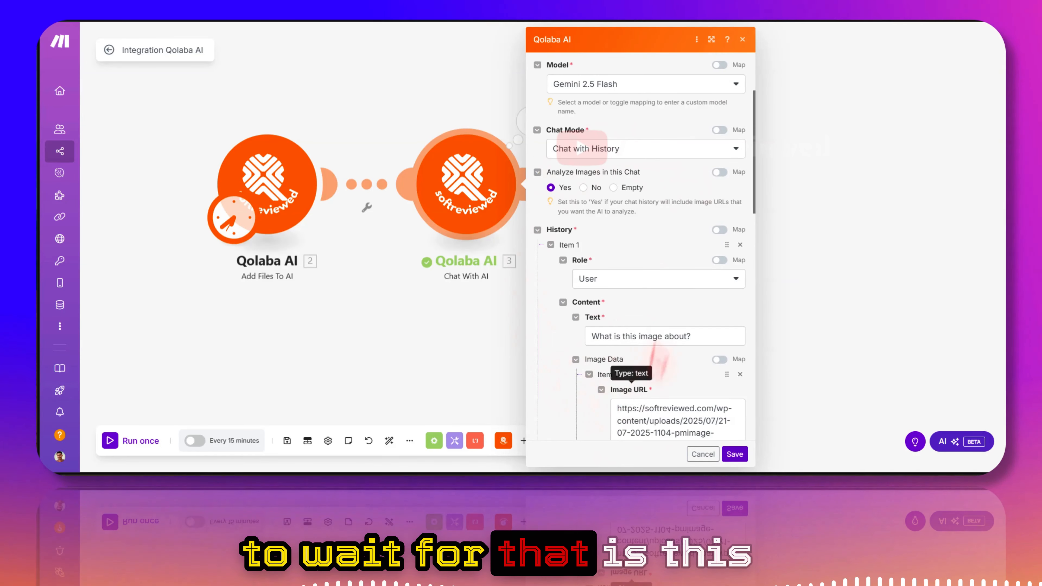
Step: Switch the LLM Provider to OpenRouter AI and examine the list of models it offers
left_click(639, 85)
left_click(663, 186)
left_click(623, 141)
scroll(674, 180, "up", 1)
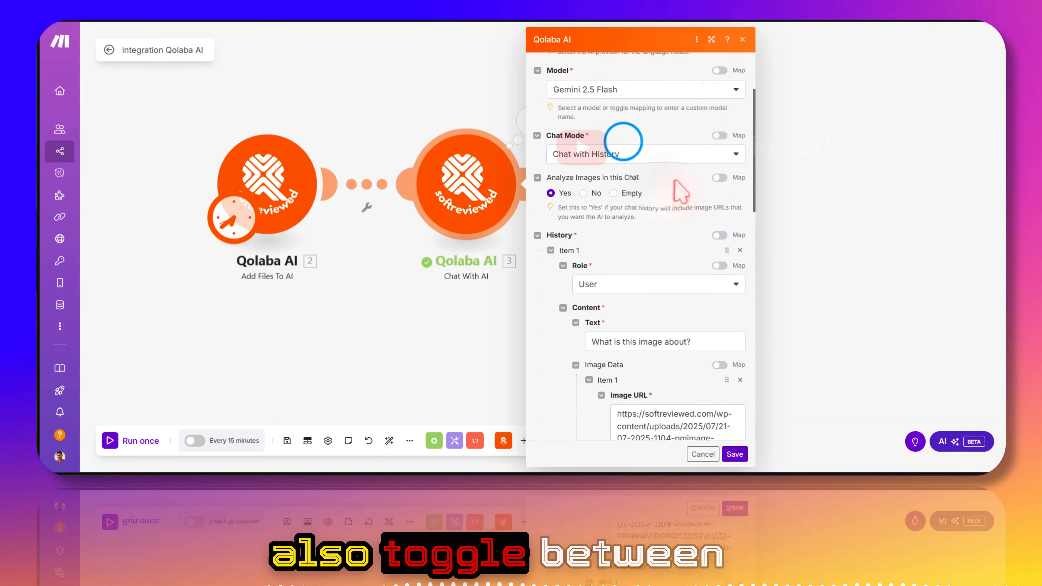
scroll(656, 172, "up", 3)
left_click(623, 150)
left_click(597, 220)
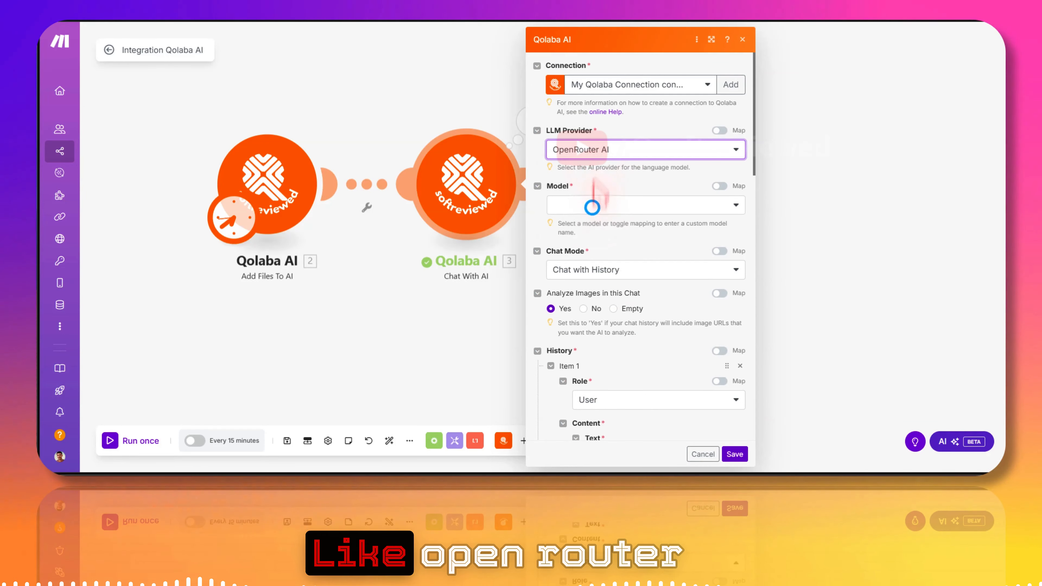
left_click(593, 205)
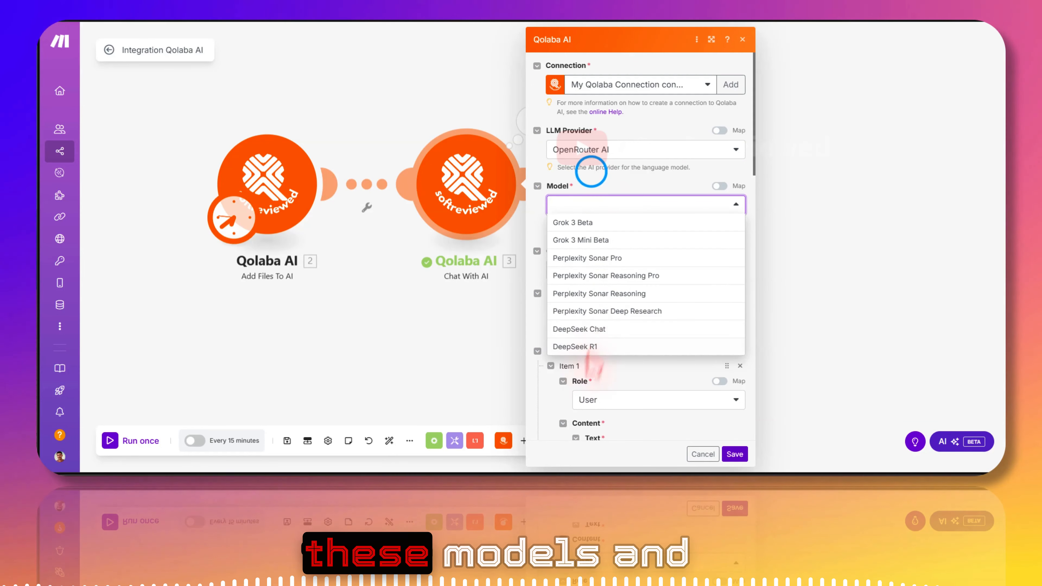
Step: Examine the models offered under the Open AI and Claude AI providers, then discard the provider changes
left_click(595, 151)
left_click(595, 150)
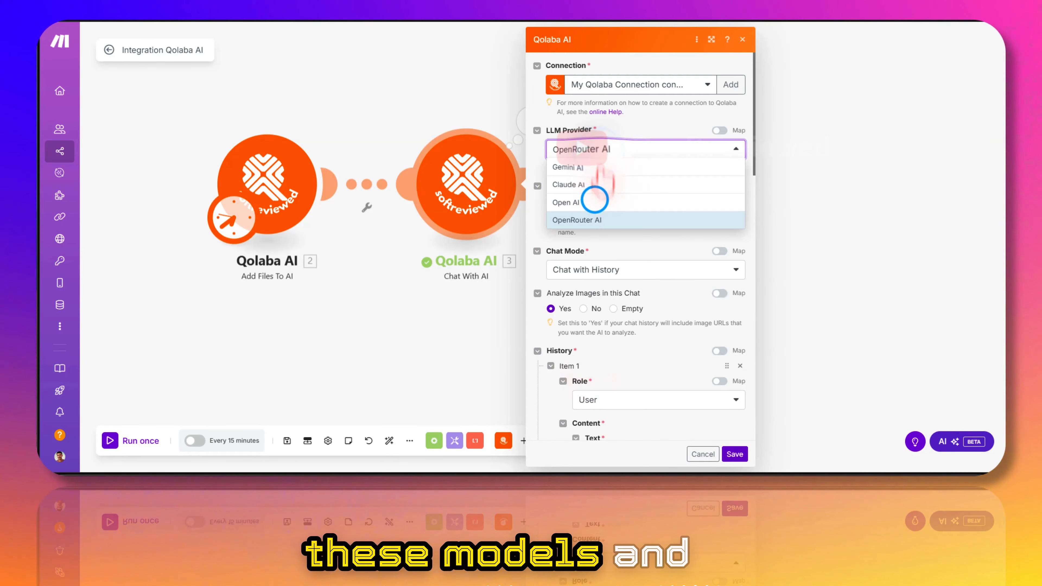
left_click(595, 201)
left_click(594, 207)
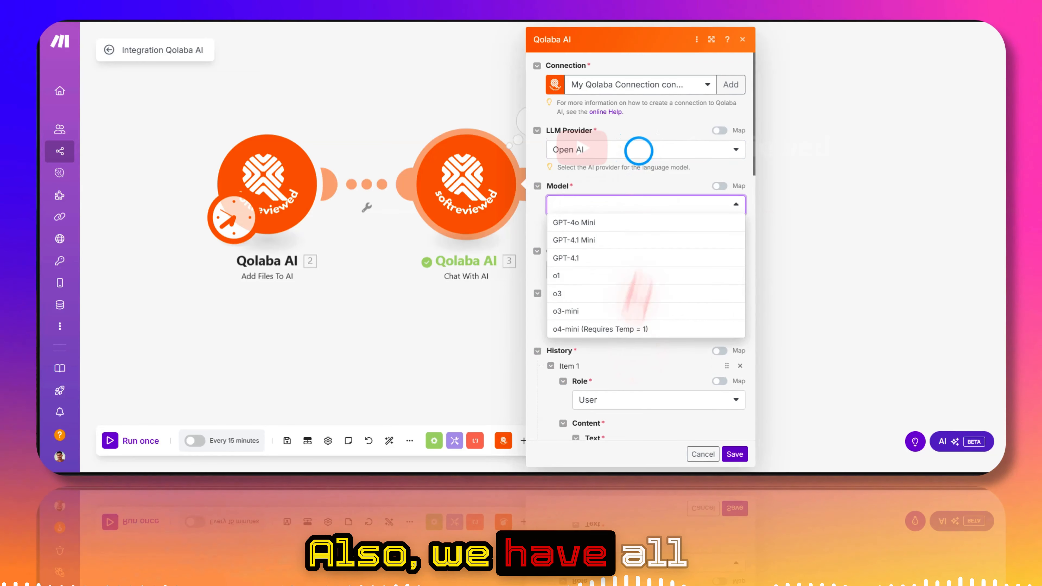
left_click(638, 152)
left_click(605, 184)
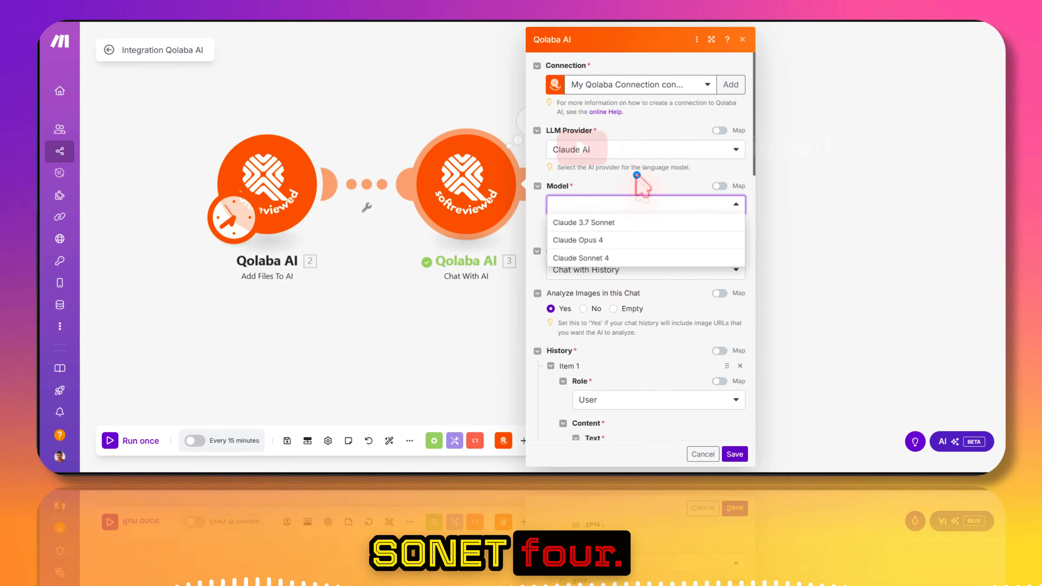
scroll(616, 369, "down", 15)
left_click(703, 454)
Step: Remove the image question item from the Chat With AI module's History and open the Add Files To AI module's Document URL setting
left_click_drag(649, 251, 570, 252)
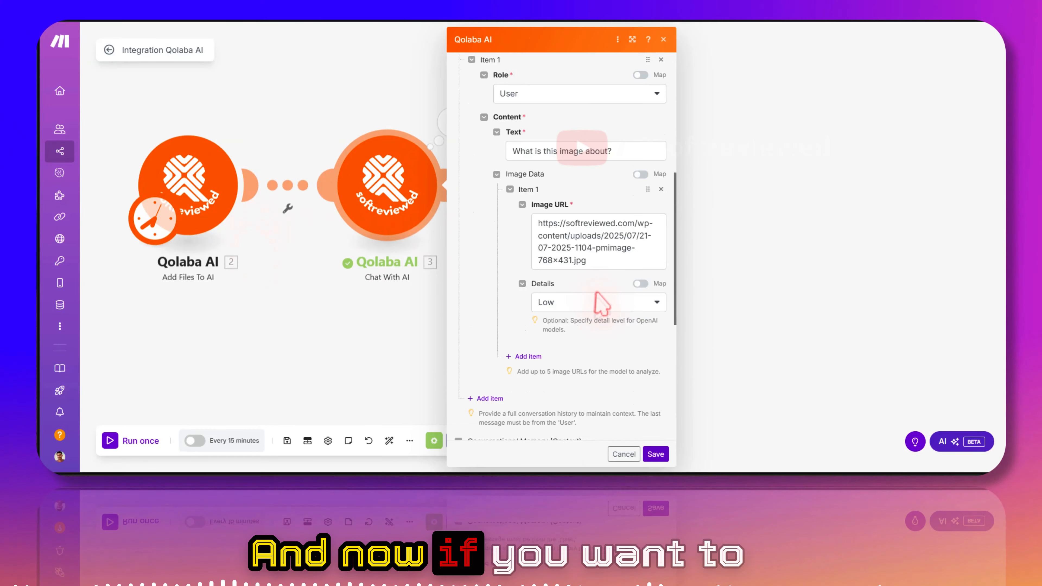
scroll(666, 156, "up", 3)
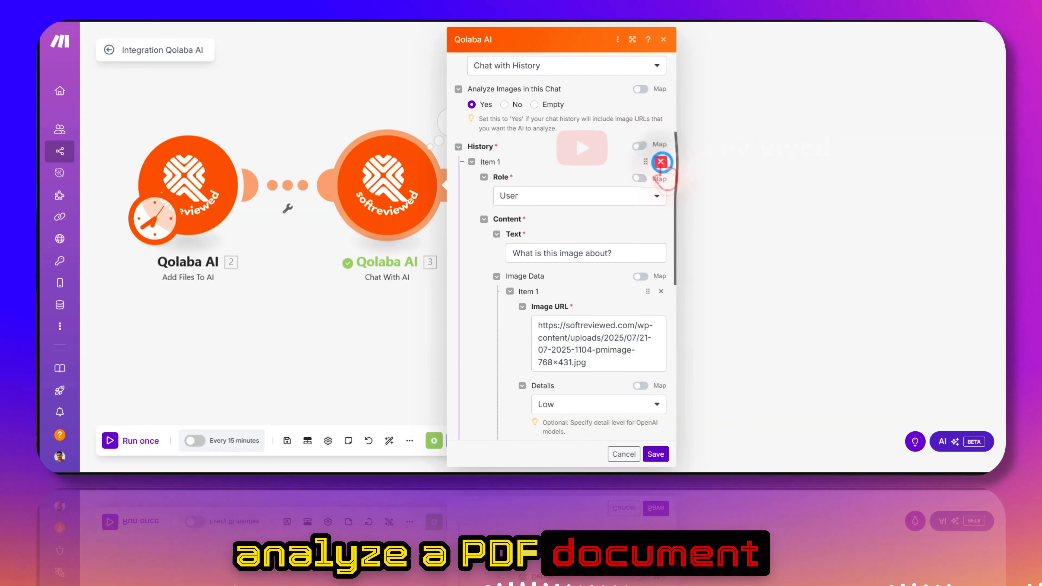
left_click(661, 162)
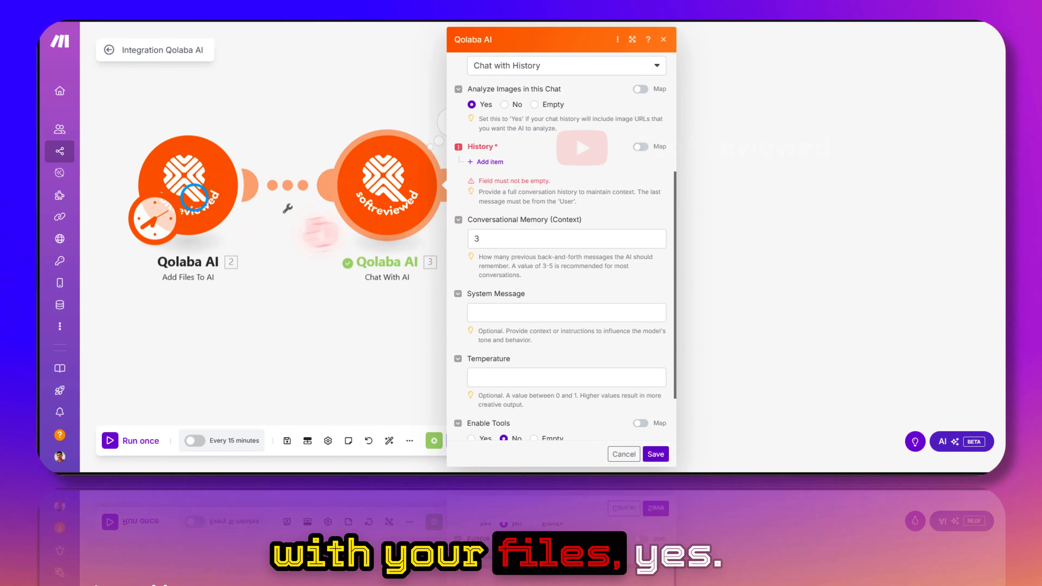
left_click(195, 197)
left_click(300, 187)
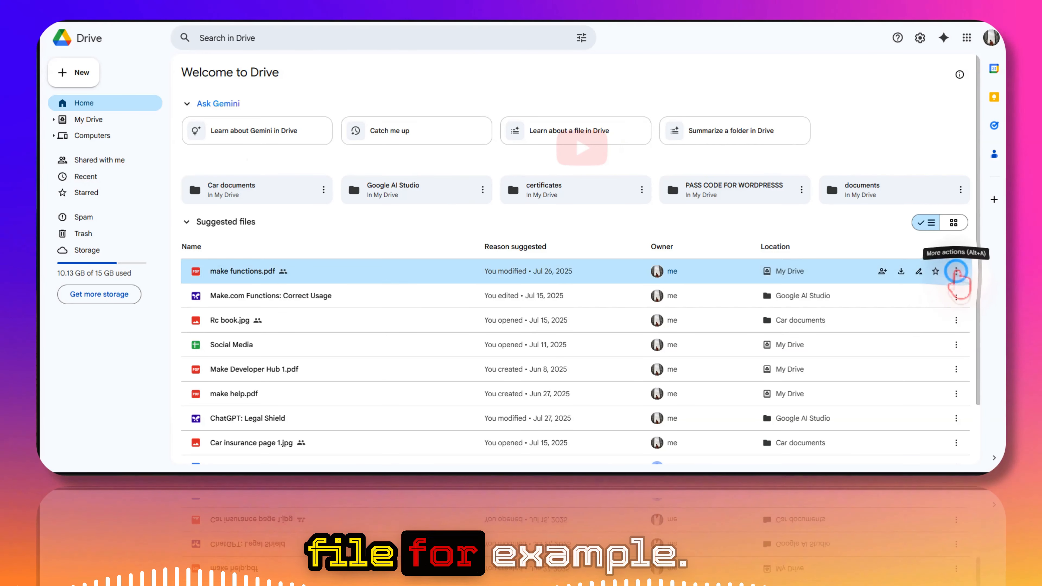
Step: In Google Drive, share make functions.pdf with anyone who has the link and copy its link
left_click(956, 271)
mouse_move(862, 186)
left_click(674, 208)
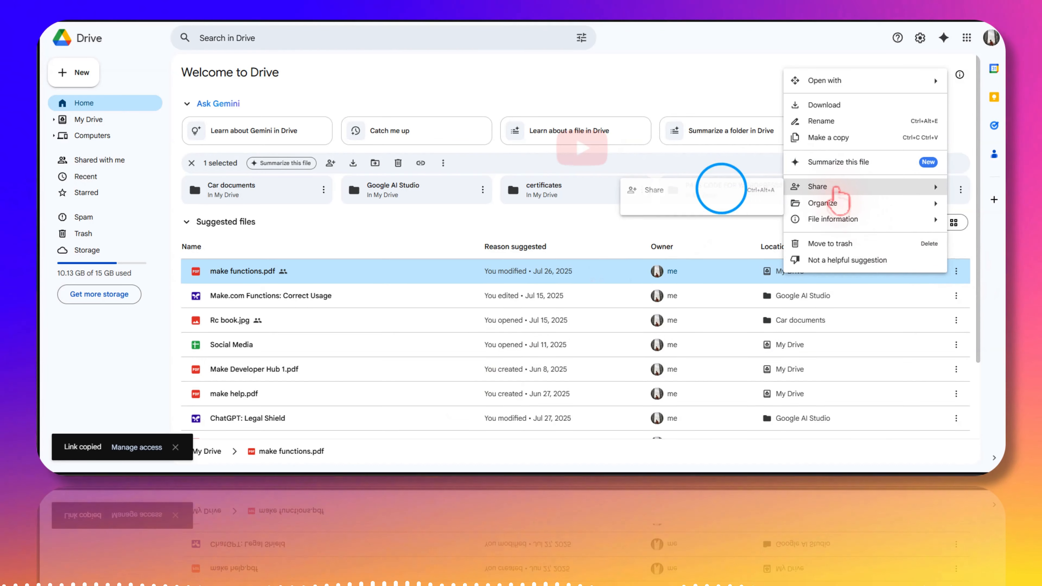
left_click(722, 190)
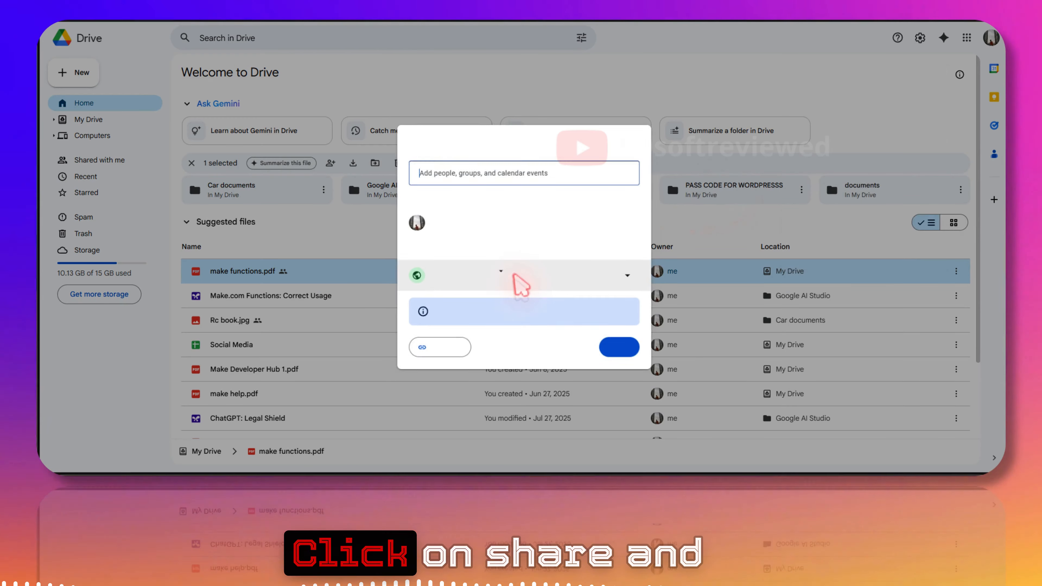
left_click(468, 272)
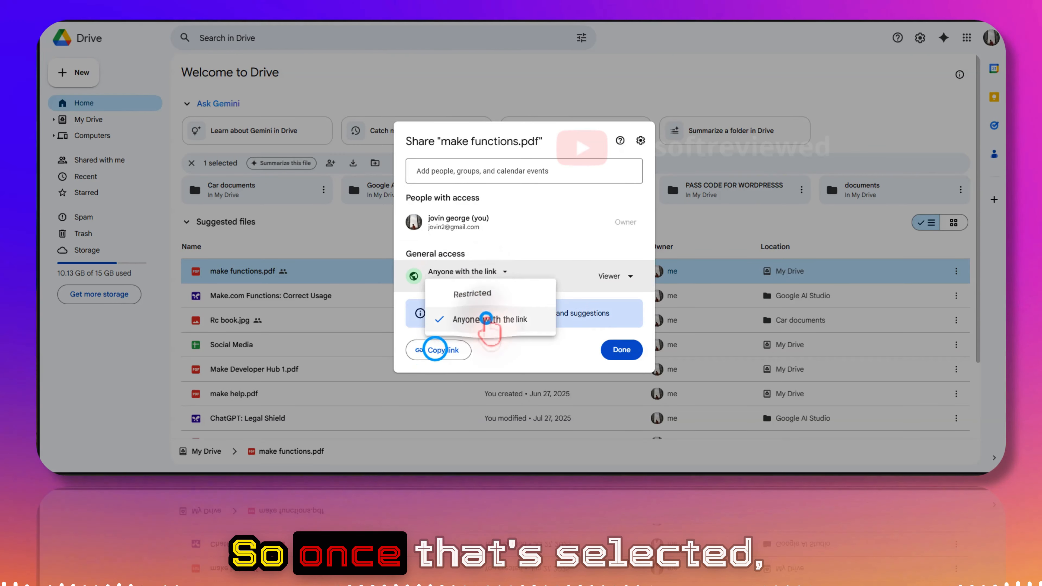
left_click(486, 319)
left_click(437, 350)
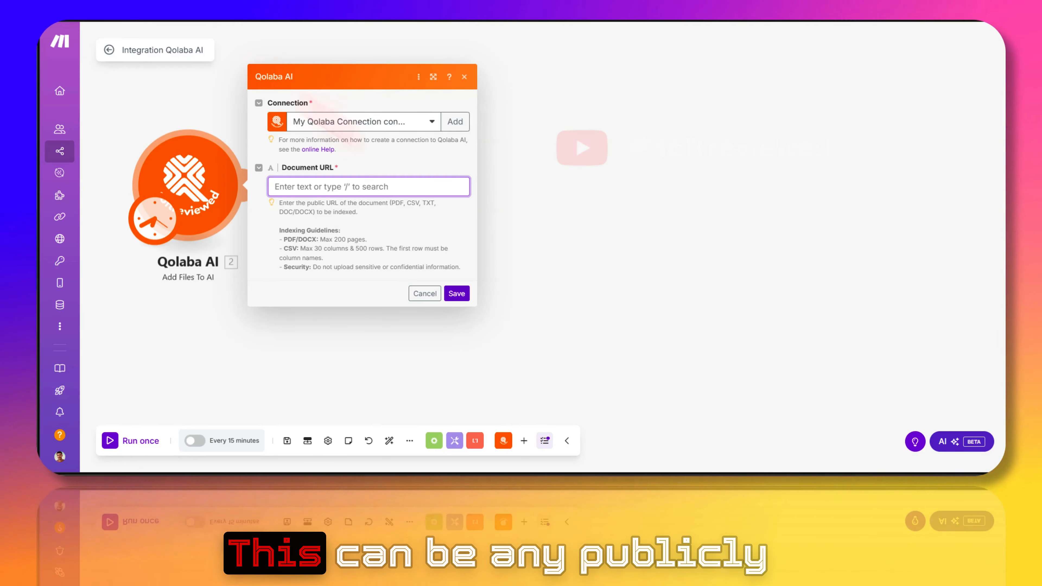
Step: In Make, paste the copied Drive link as the Add Files To AI module's Document URL and save the module
right_click(308, 188)
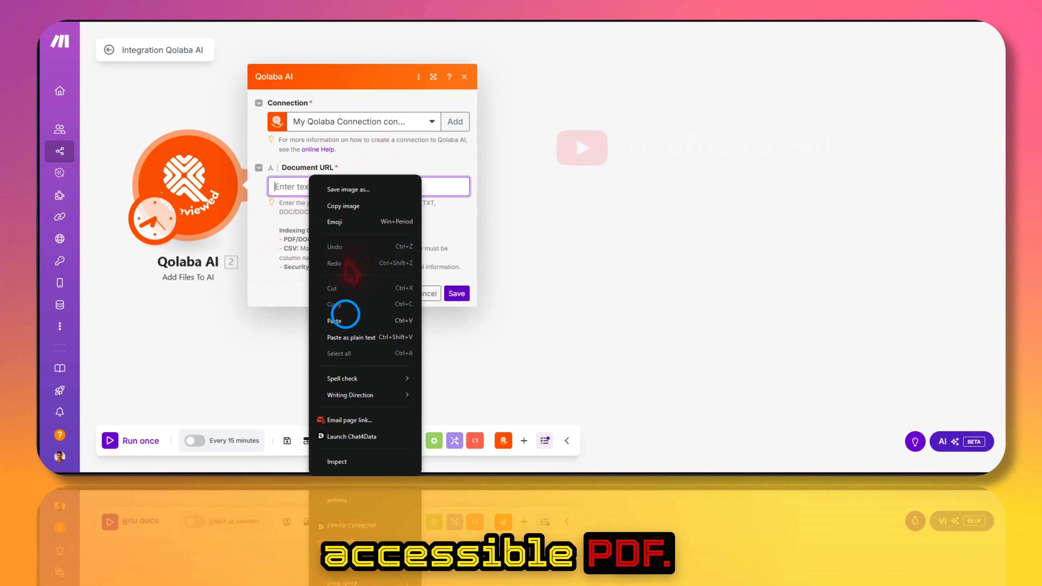
left_click(334, 320)
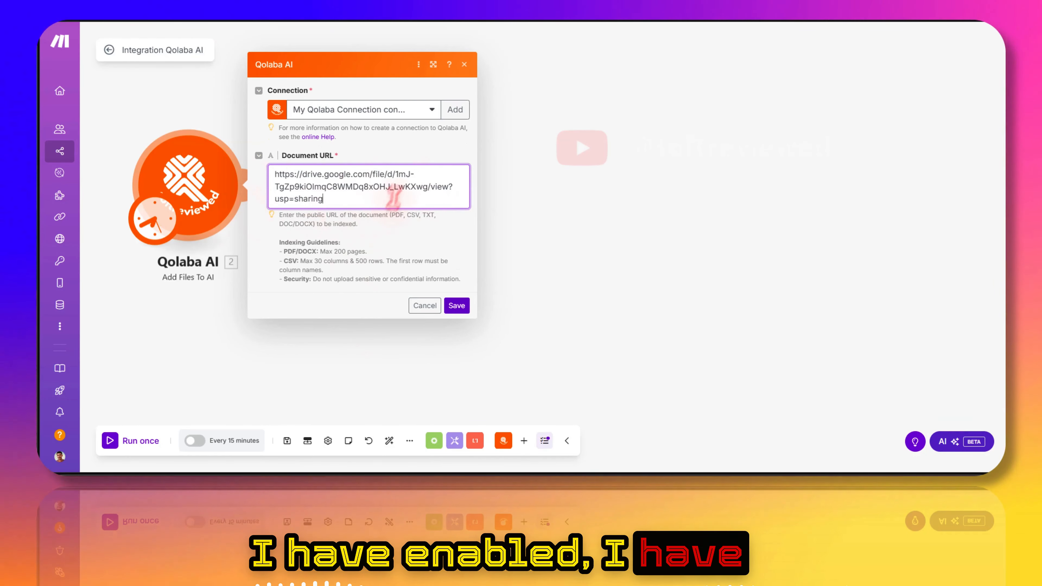
left_click(328, 236)
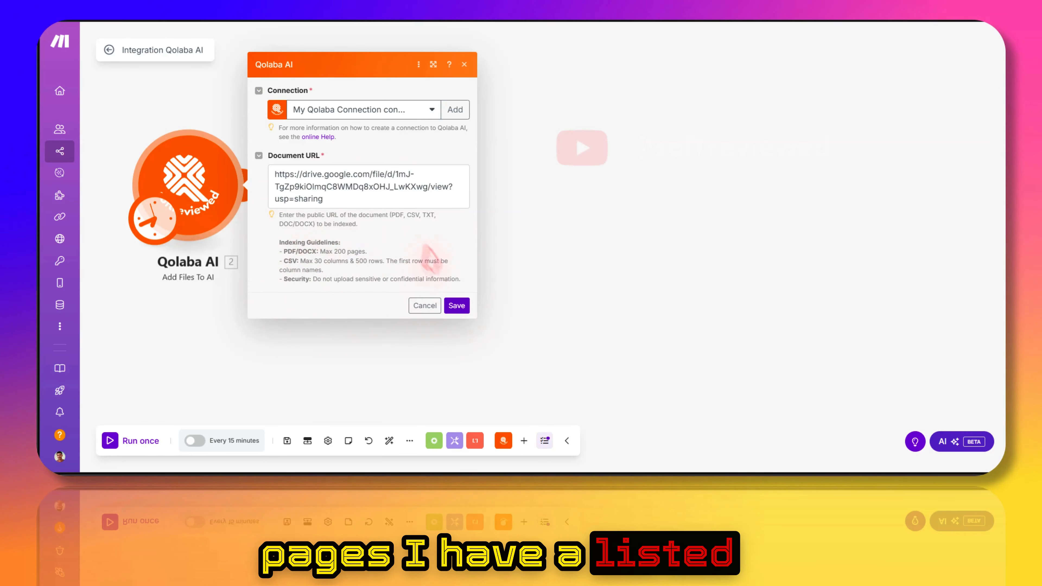
left_click(457, 307)
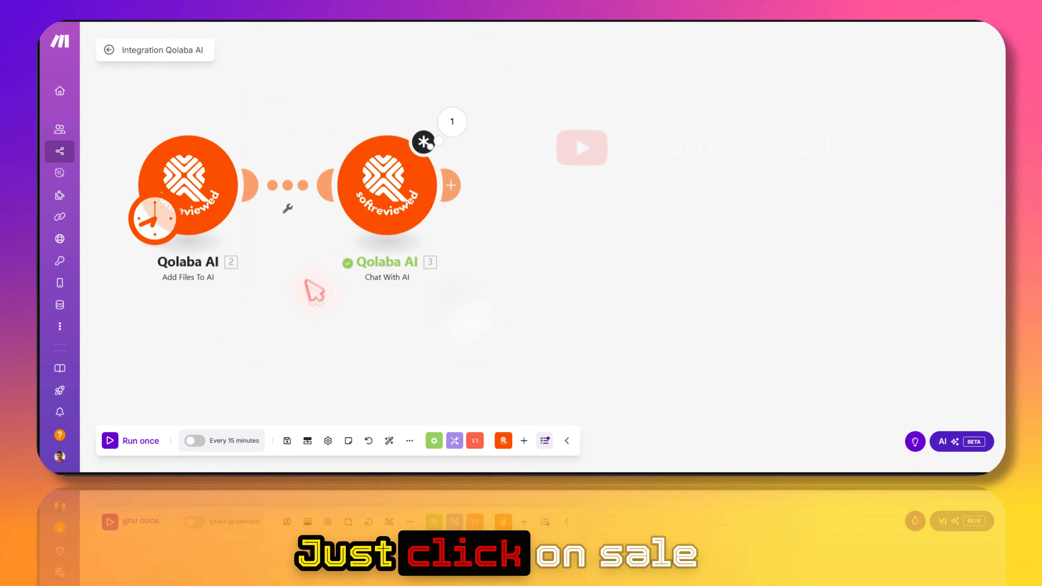
Step: Run only the Add Files To AI module and copy the Document ID from its output
right_click(214, 208)
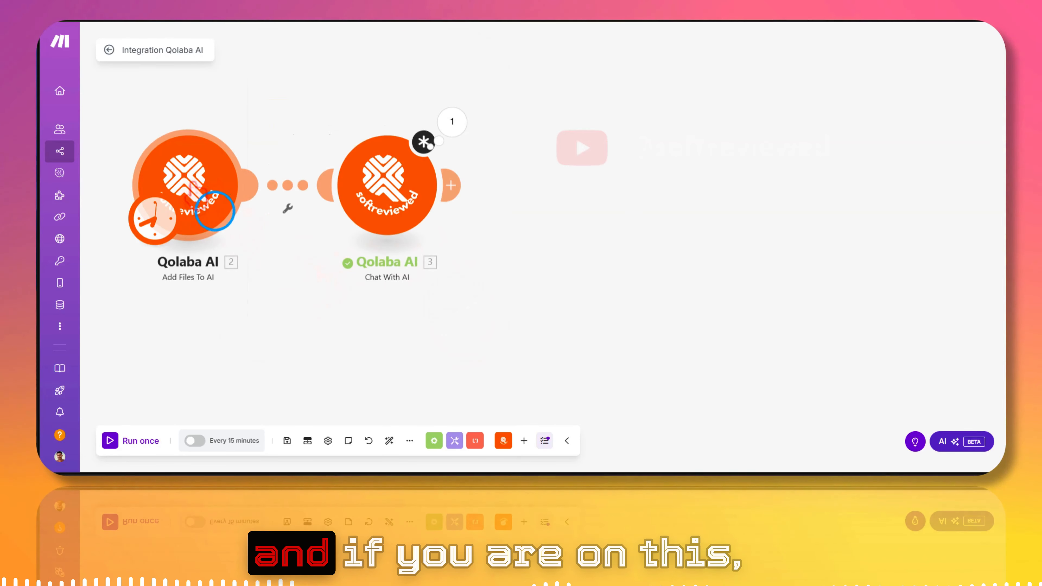
left_click(216, 211)
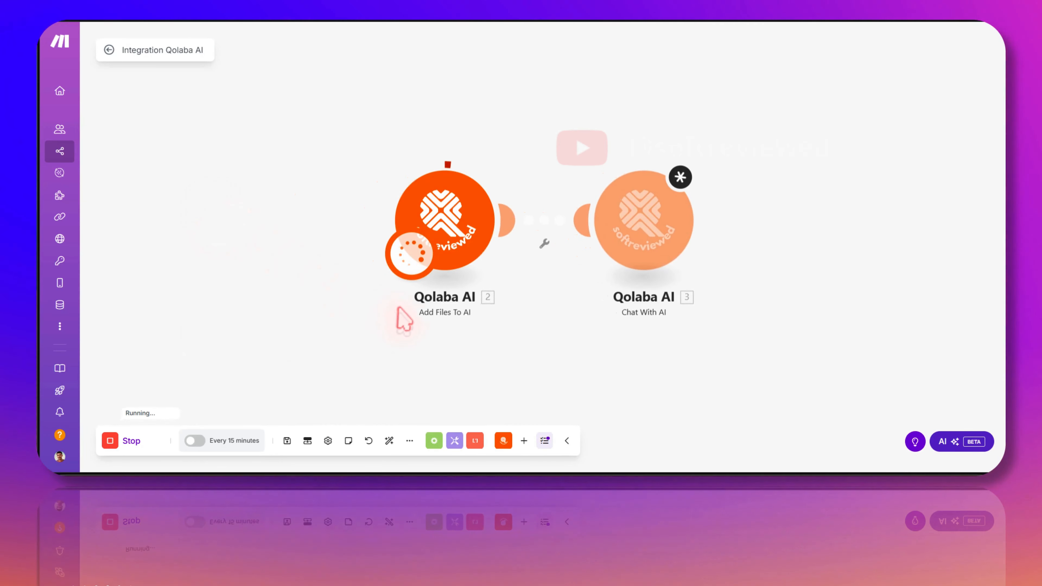
left_click_drag(518, 335, 427, 323)
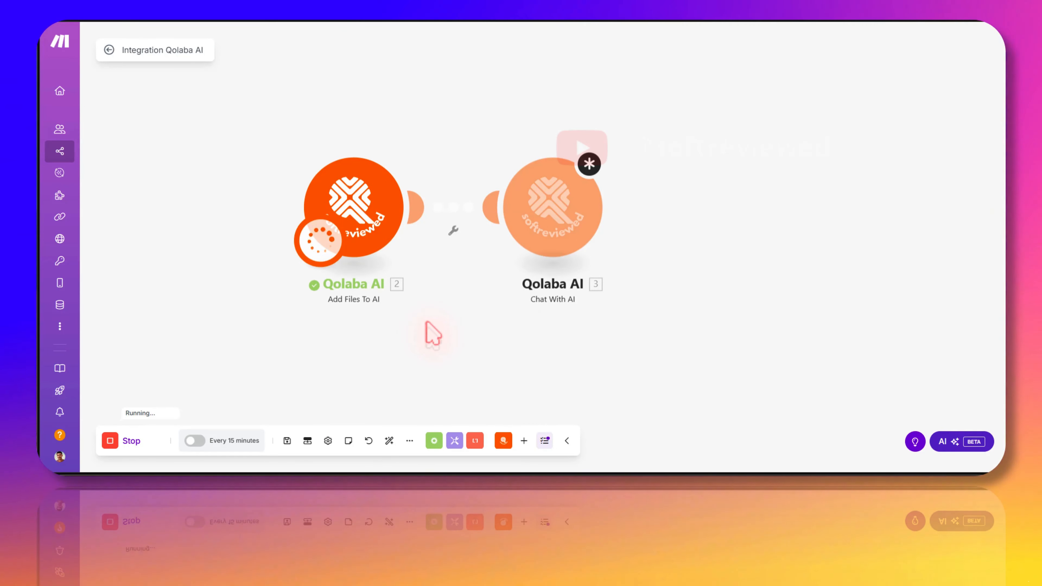
left_click(497, 203)
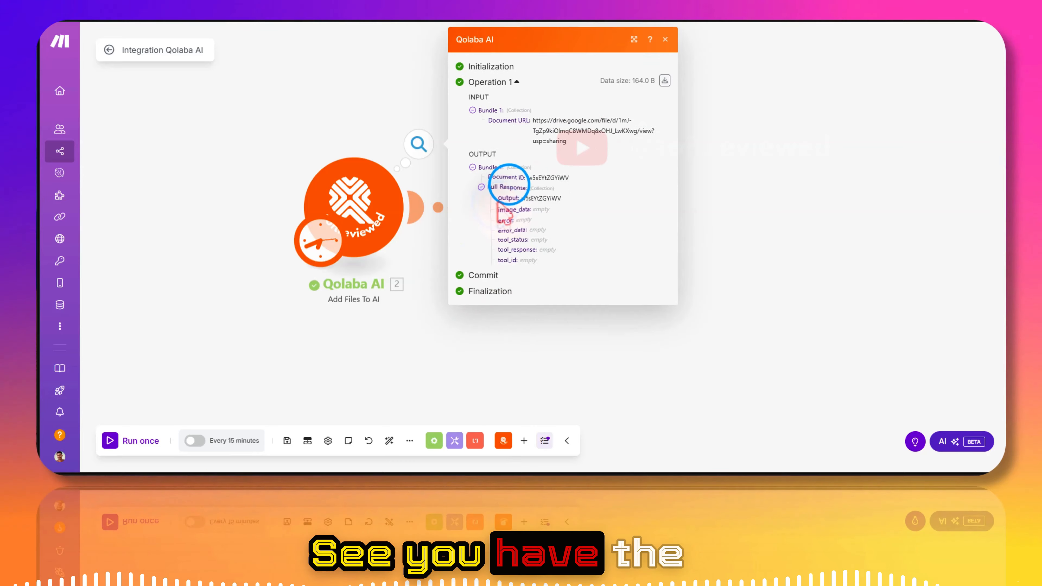
left_click(497, 203)
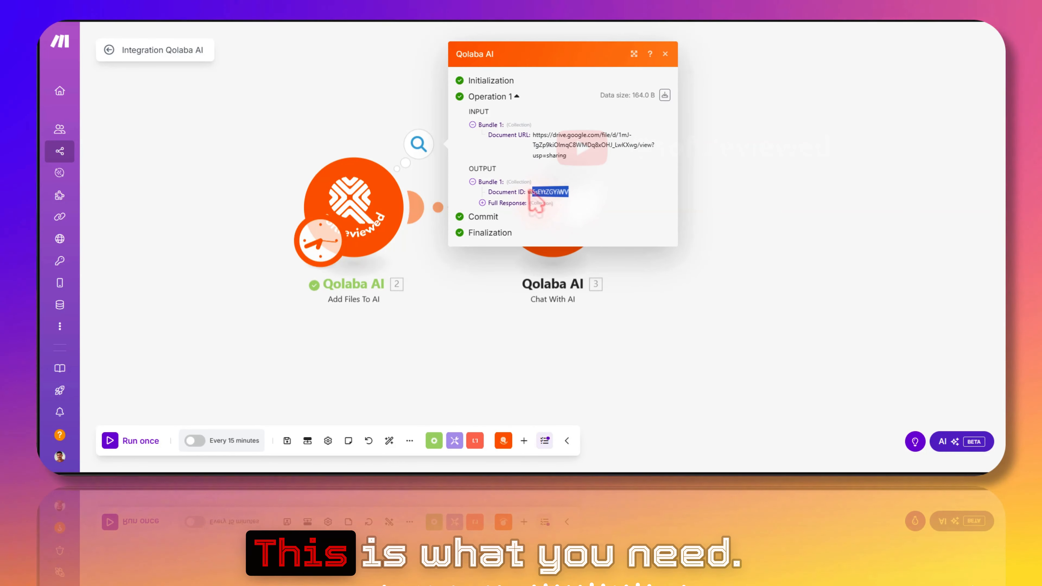
Step: In the Chat With AI module, set Enable Tools and Search Doc to Yes and add a PDF reference item
left_click(533, 234)
scroll(728, 281, "down", 6)
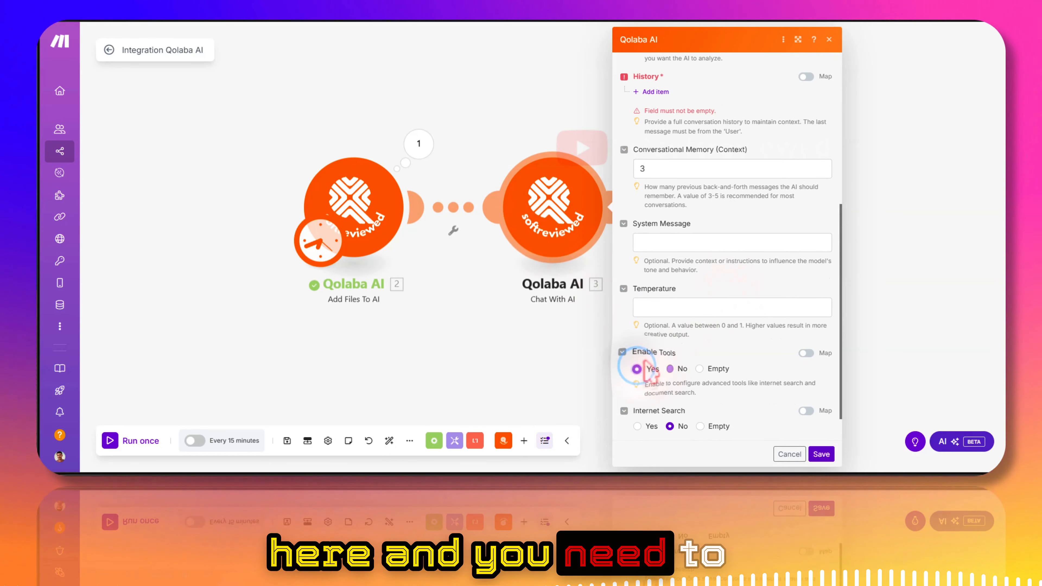
scroll(717, 349, "down", 5)
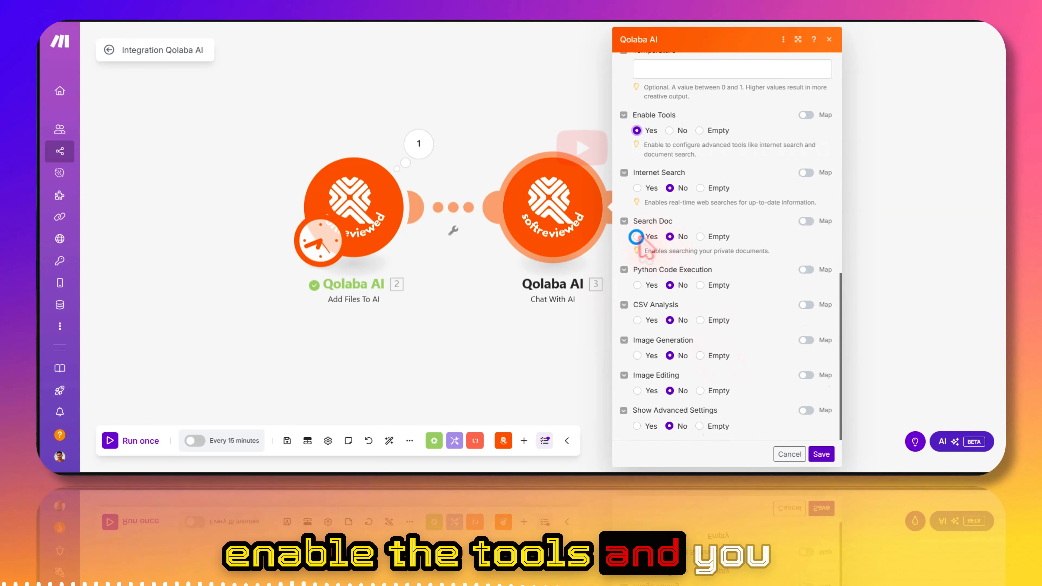
left_click(653, 286)
scroll(677, 247, "down", 3)
Step: Name the PDF reference "make function", paste the copied ID as its Document ID and try to save the module
left_click(700, 180)
type("make fun")
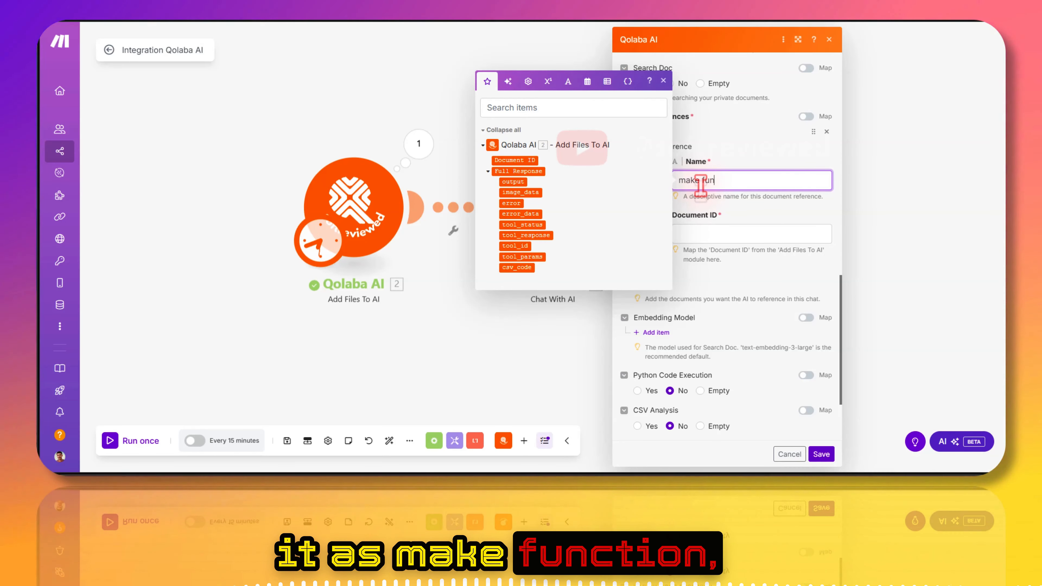
type("ction")
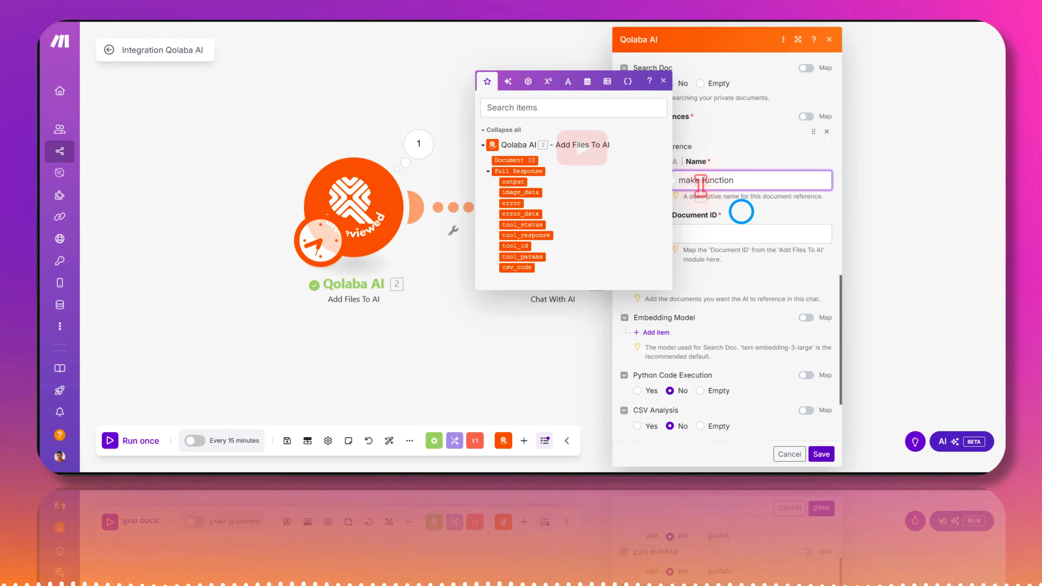
left_click(741, 212)
left_click(683, 233)
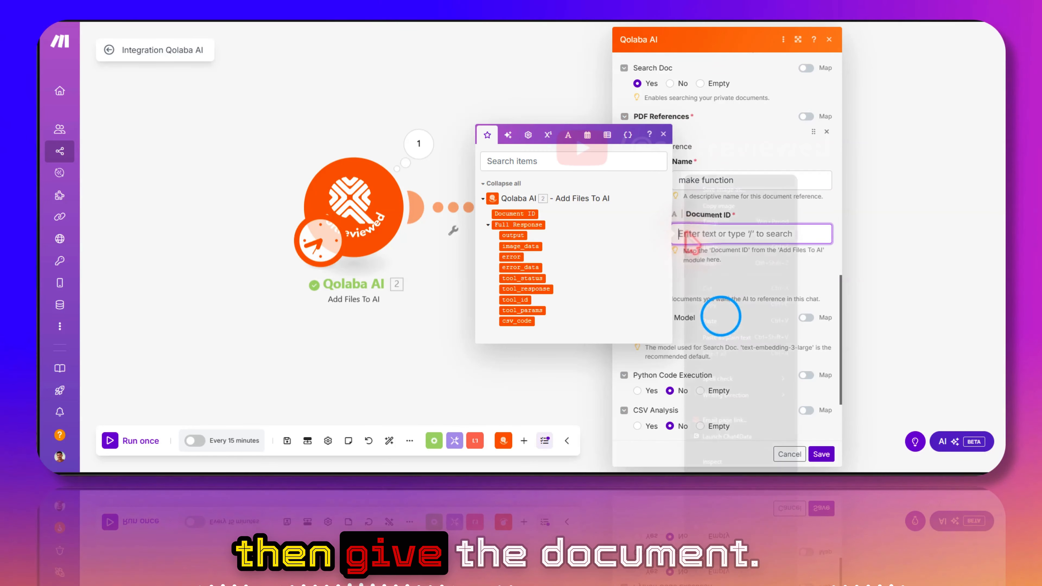
right_click(697, 234)
left_click(728, 265)
left_click(729, 269)
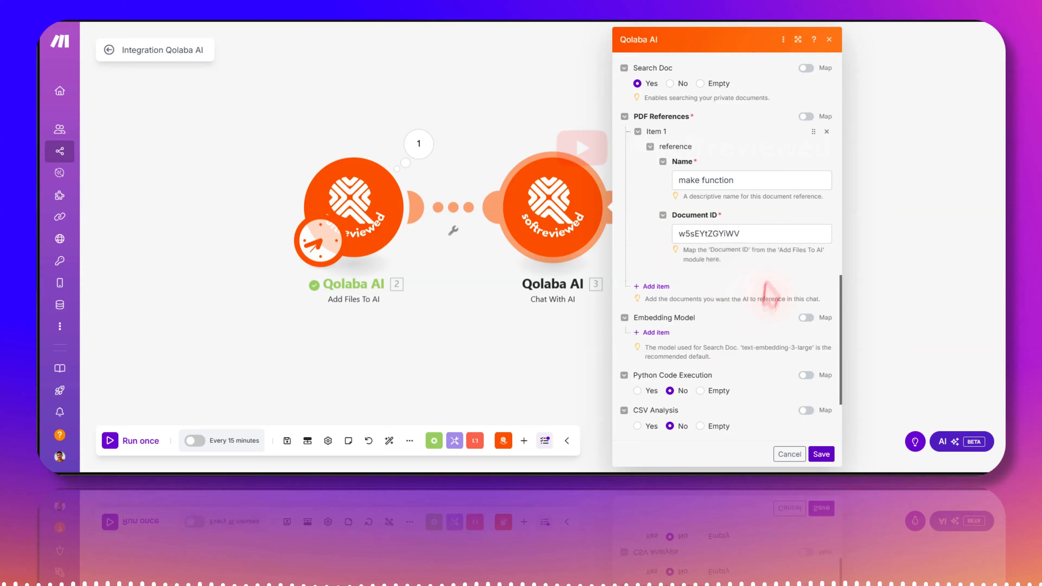
left_click(821, 454)
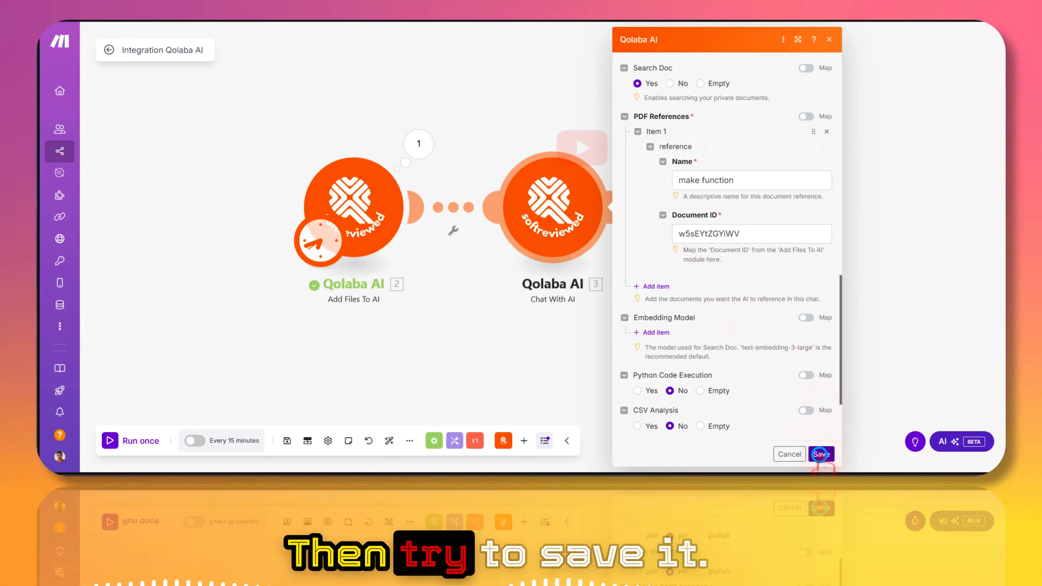
Step: Set the Chat With AI module's chat mode to Direct Chat, enter the prompt "wha is this pdf ?" and run the module
scroll(746, 307, "up", 8)
left_click(693, 166)
left_click(661, 207)
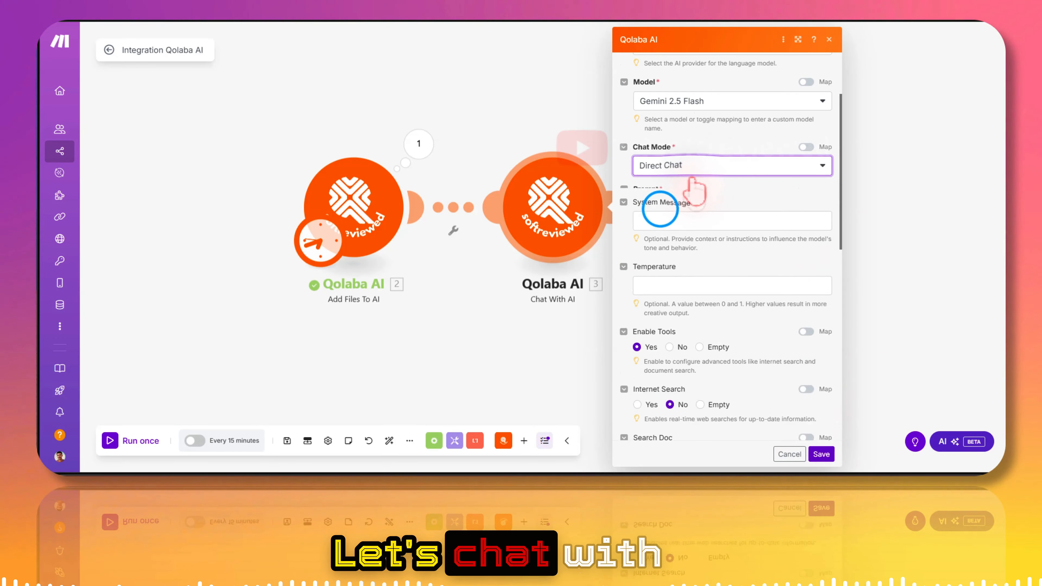
type("wh")
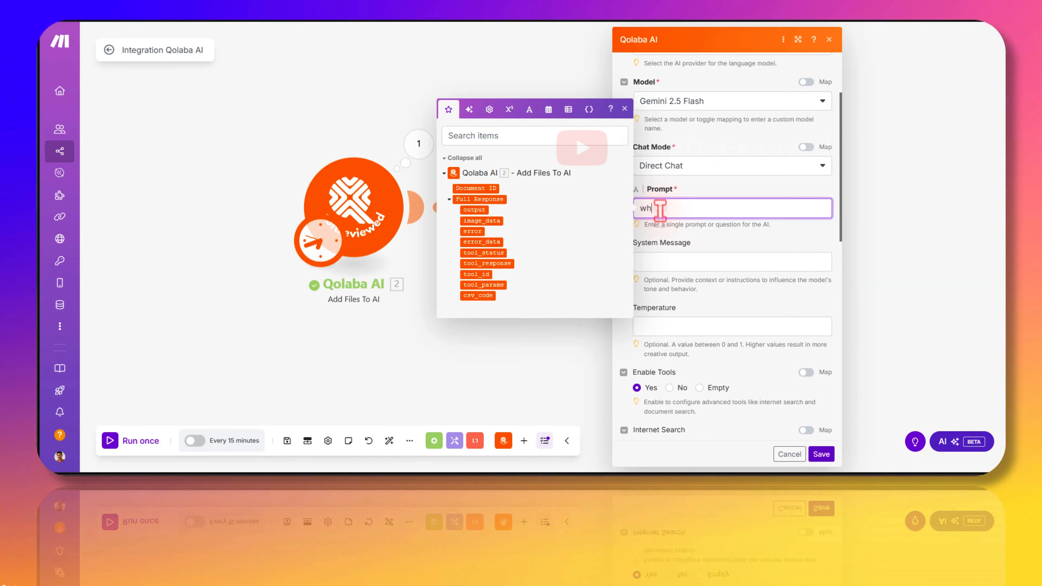
type("at is t")
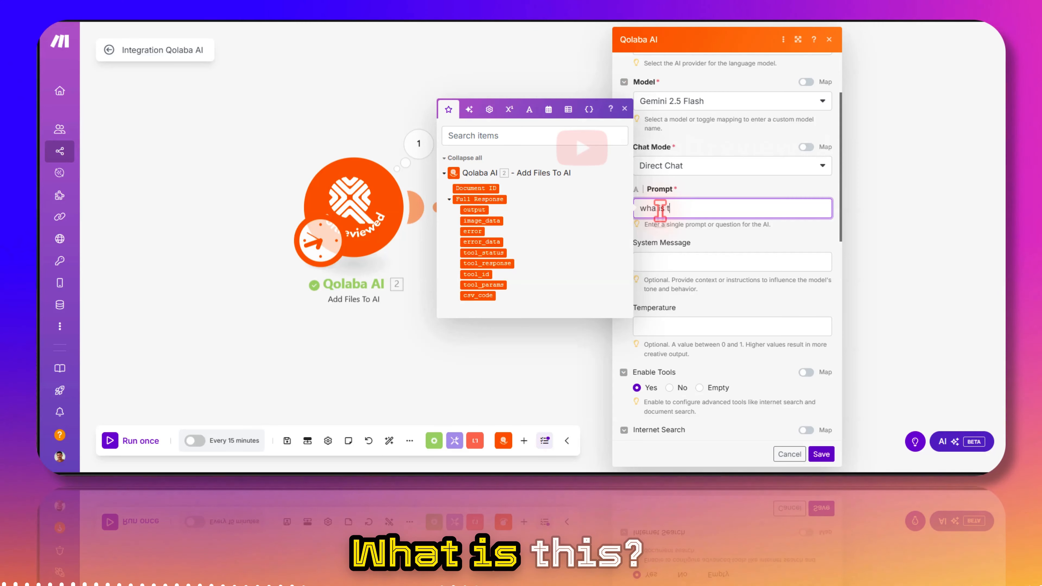
type("his pdf ?")
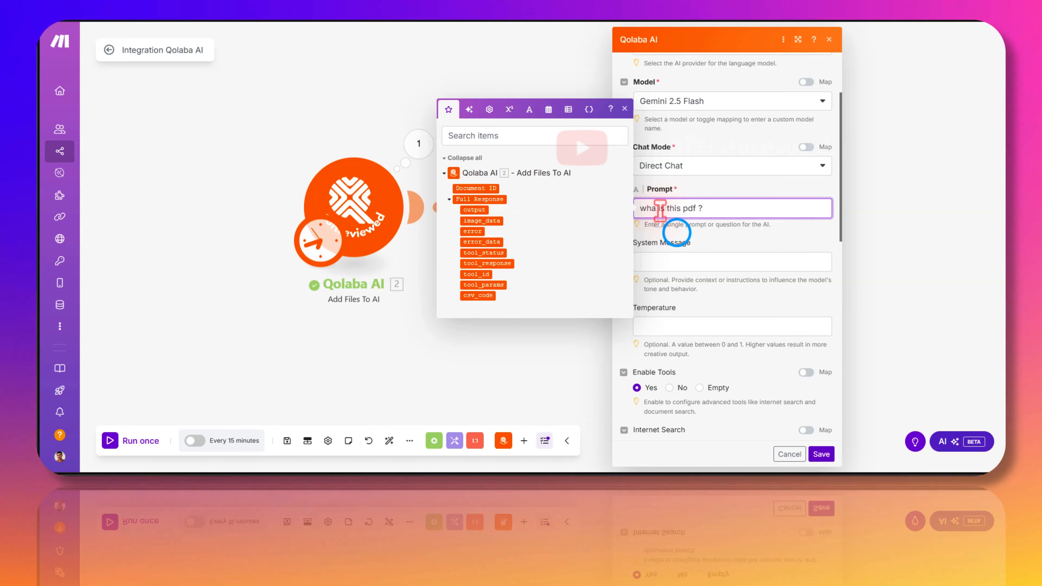
left_click(679, 242)
Step: Review the Chat With AI module's Search Doc and PDF reference settings, and close them without saving
scroll(697, 288, "down", 7)
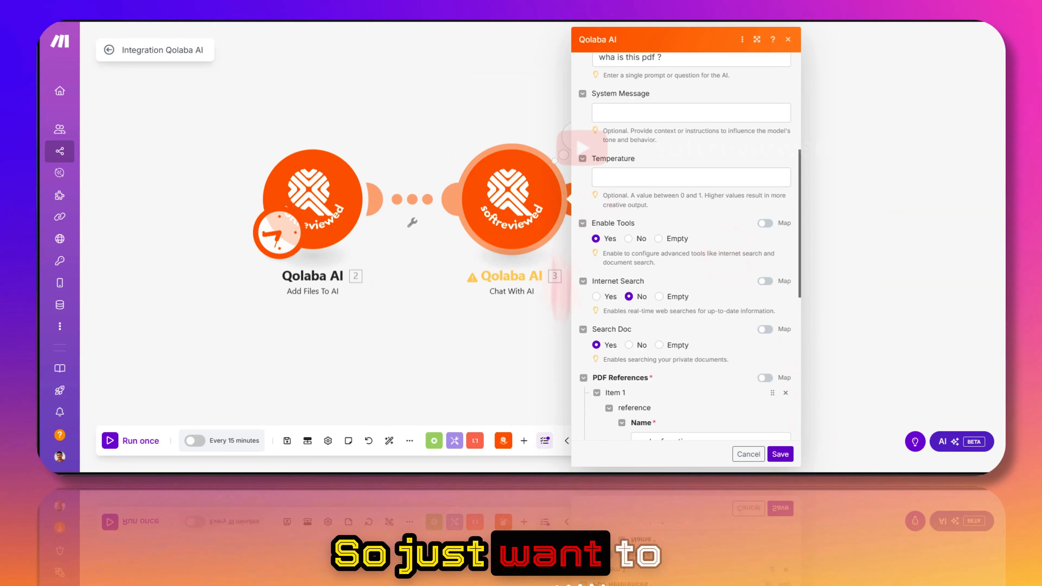
scroll(676, 374, "down", 3)
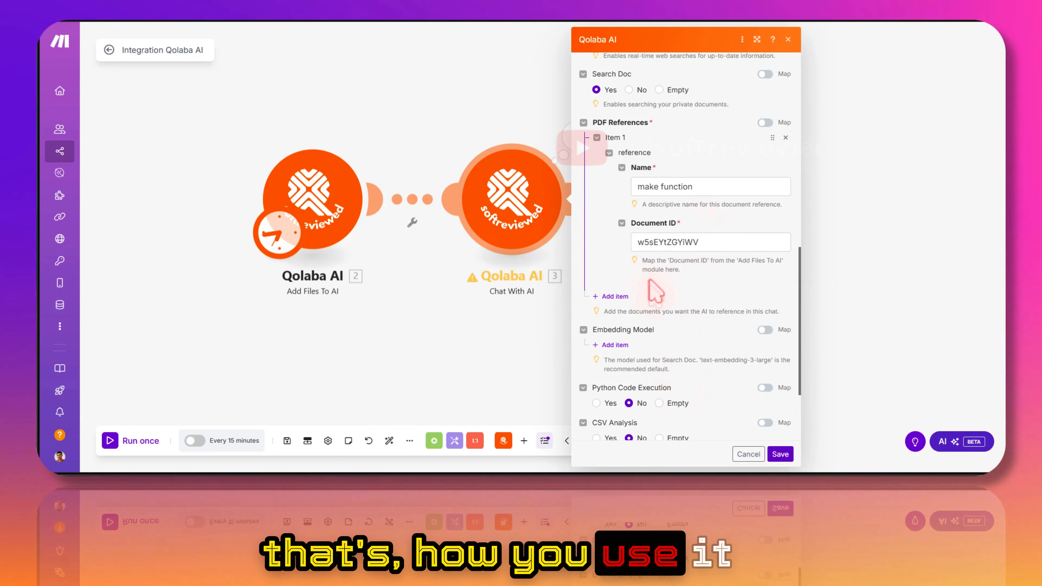
scroll(640, 259, "up", 3)
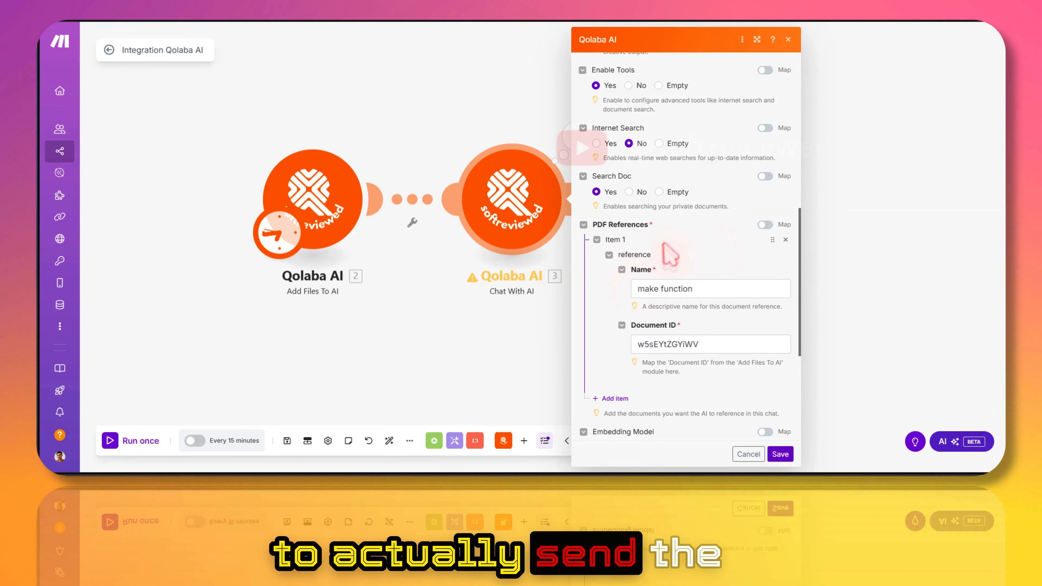
scroll(676, 248, "up", 3)
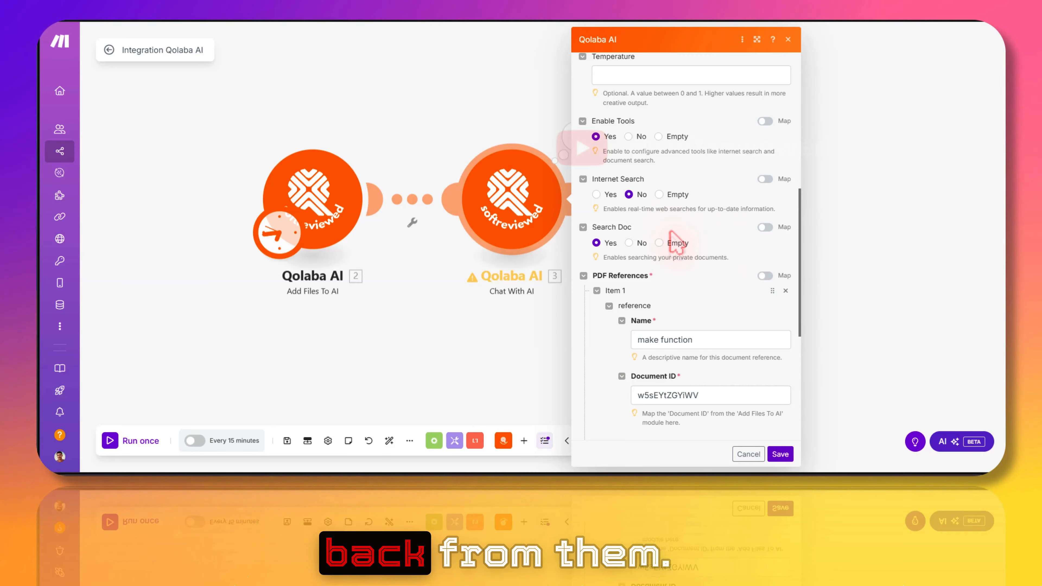
scroll(677, 242, "down", 3)
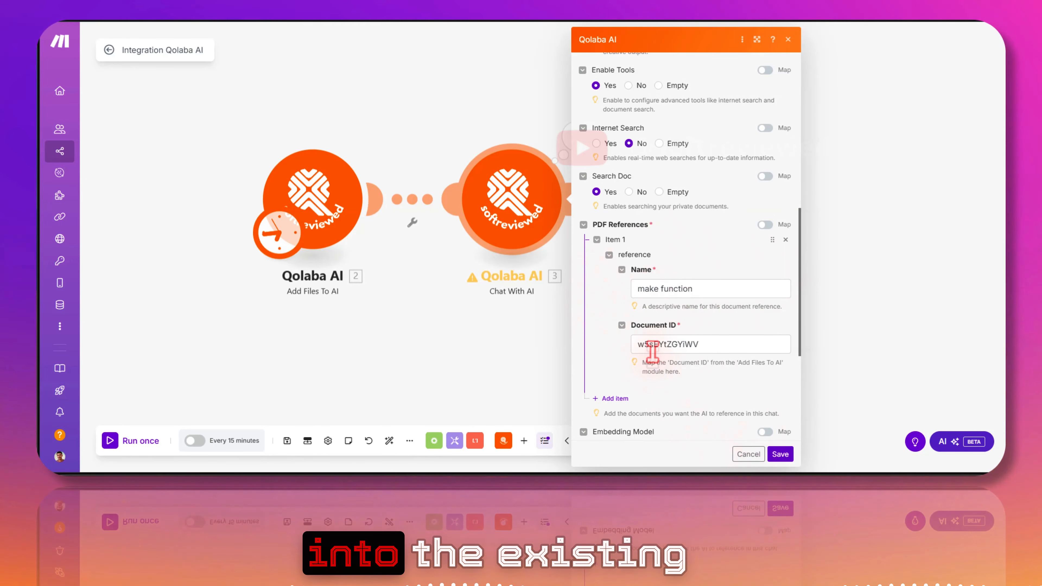
left_click(749, 454)
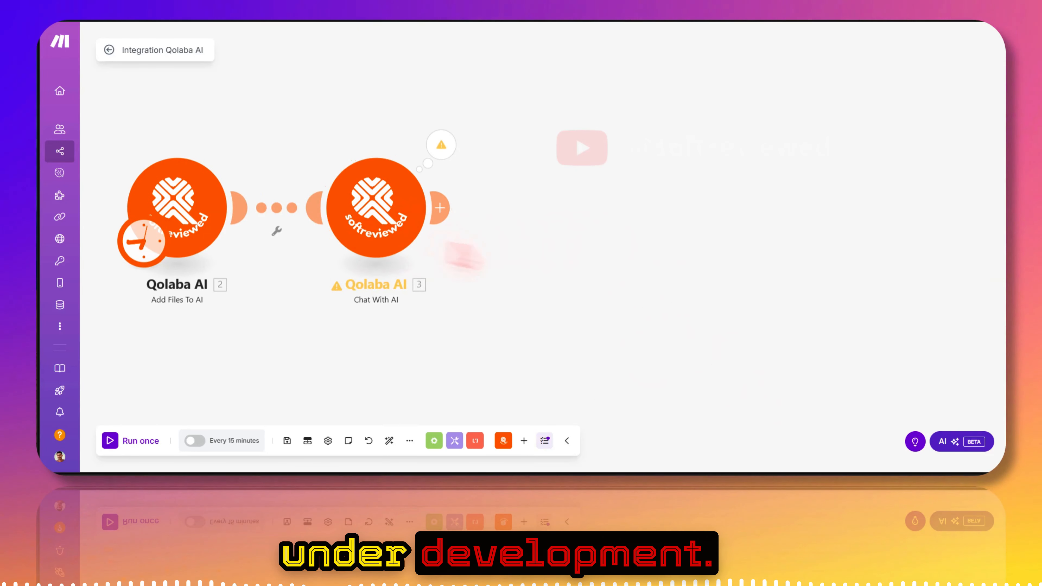
Step: Add a Qolaba AI Text to Image module after the Chat With AI module
left_click(463, 213)
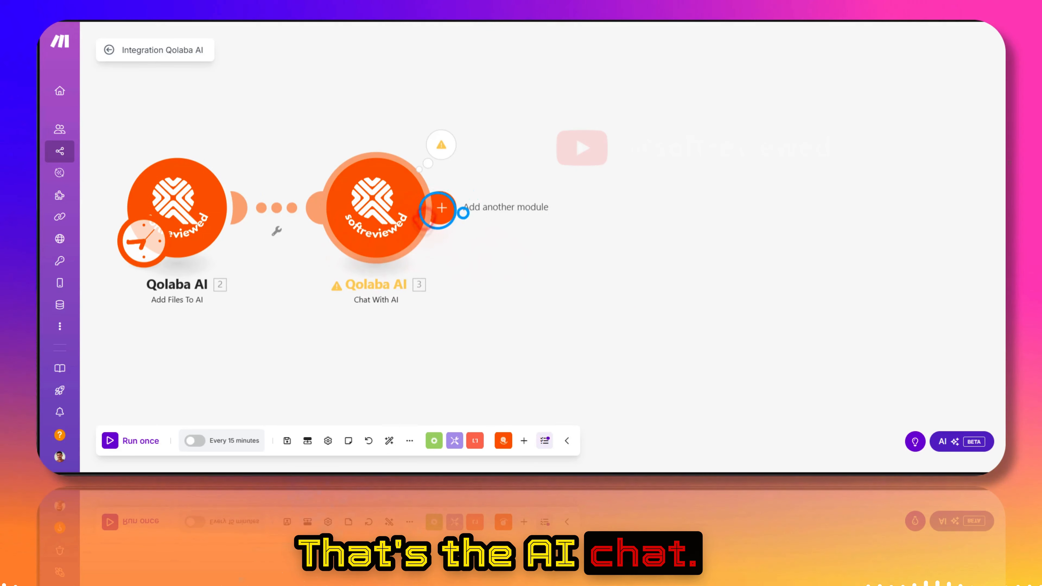
left_click(437, 210)
left_click(665, 115)
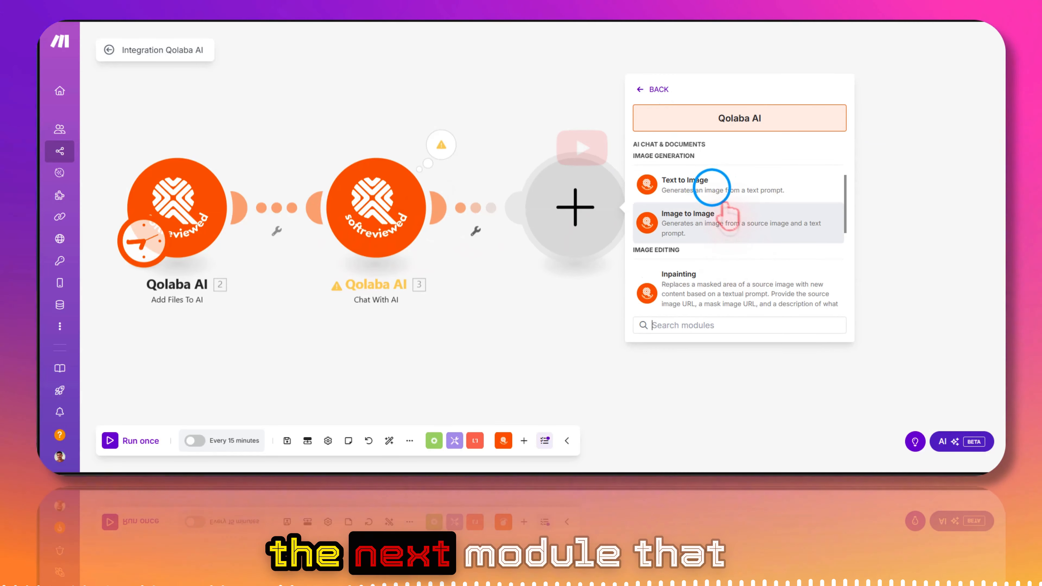
left_click(712, 189)
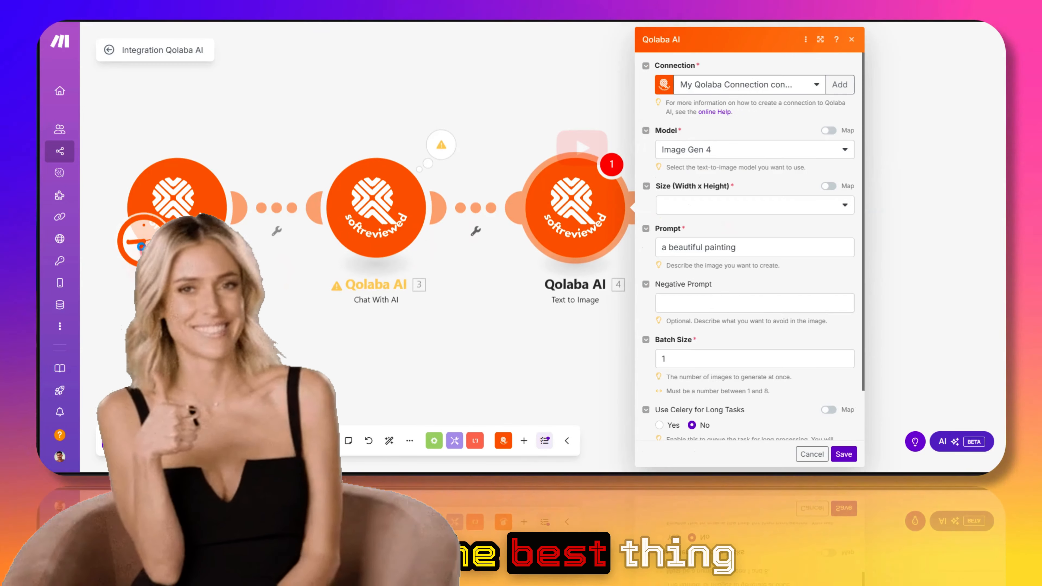
Step: Unlink the Text to Image module from Chat With AI and make it the scenario's starting module
right_click(481, 208)
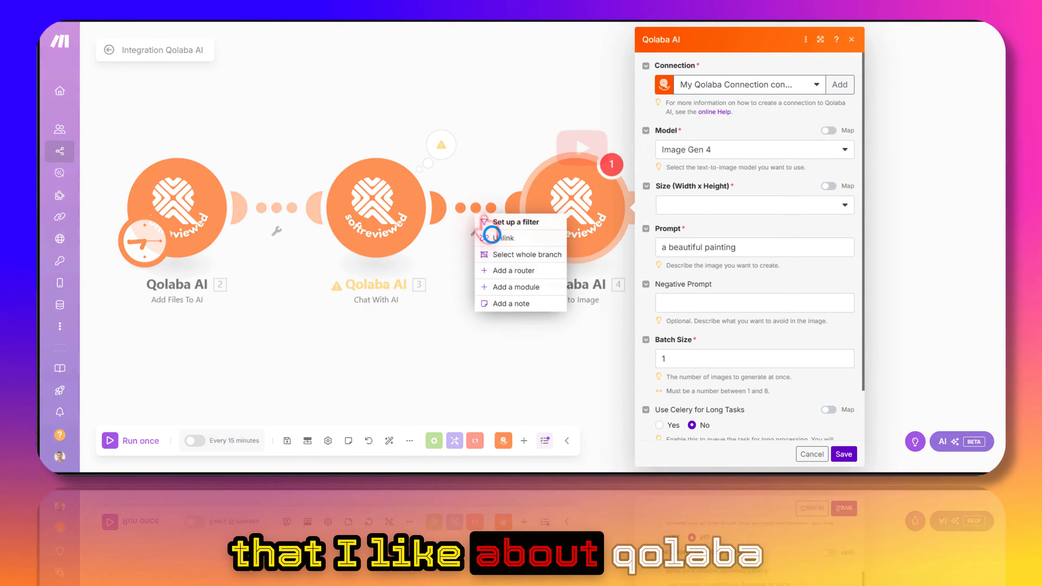
left_click(492, 236)
left_click(517, 340)
left_click_drag(686, 305, 624, 276)
Step: In the Text to Image settings, examine the size options offered by the Image Gen 4 and GPT Image models
left_click(532, 198)
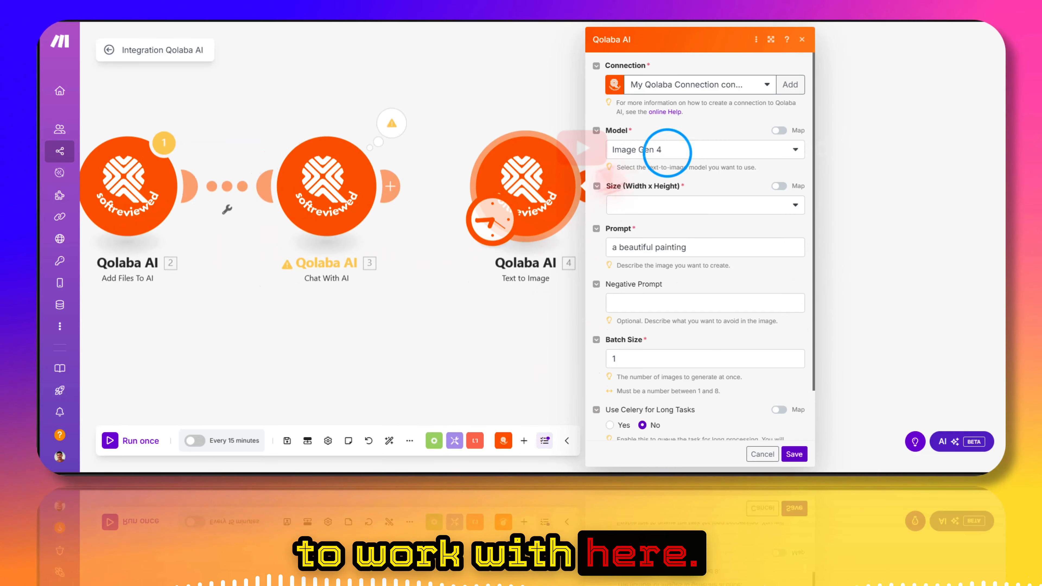
left_click(667, 151)
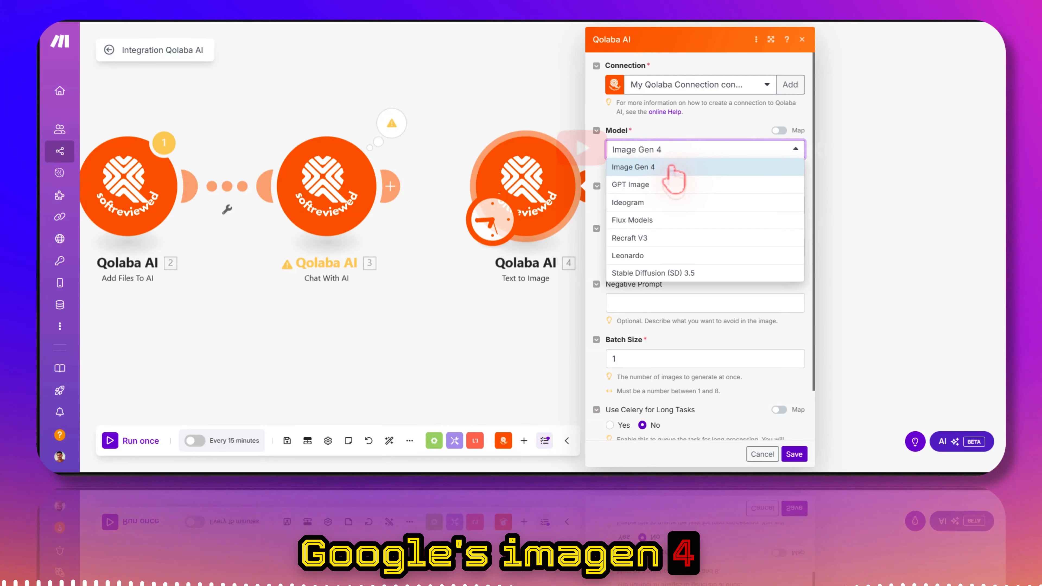
left_click(671, 167)
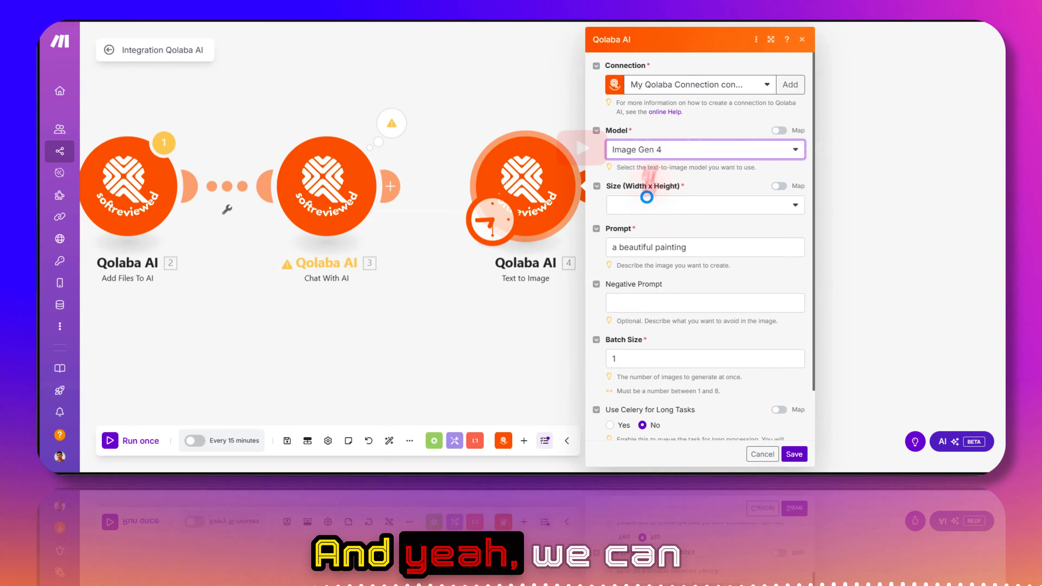
left_click(646, 198)
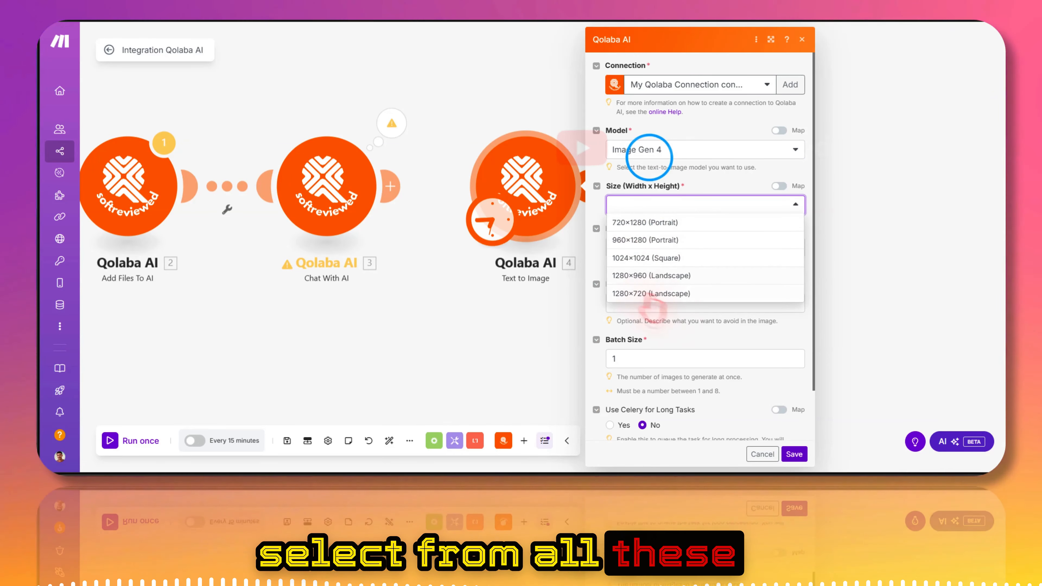
left_click(652, 155)
left_click(655, 182)
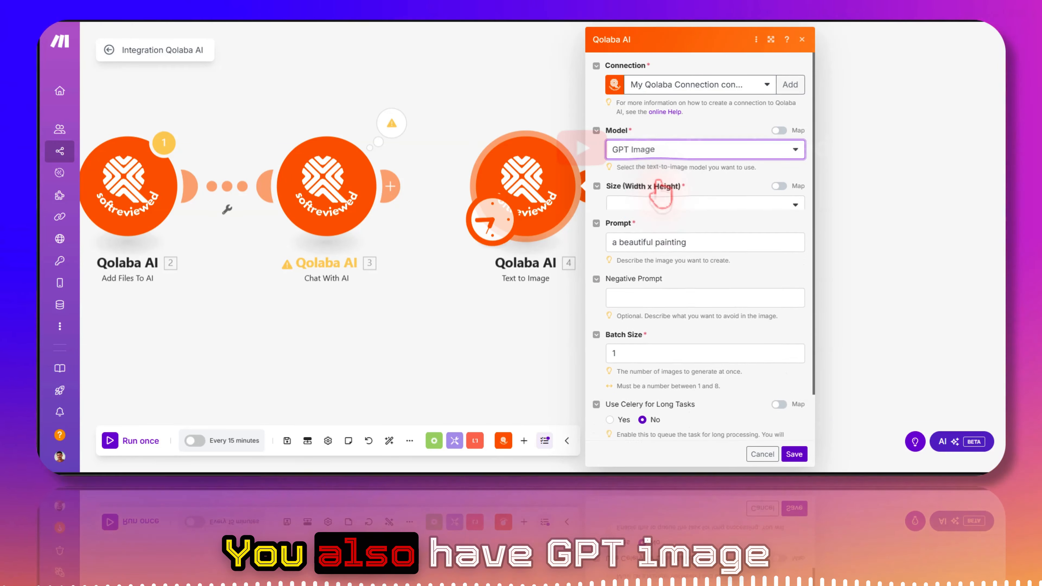
left_click(640, 208)
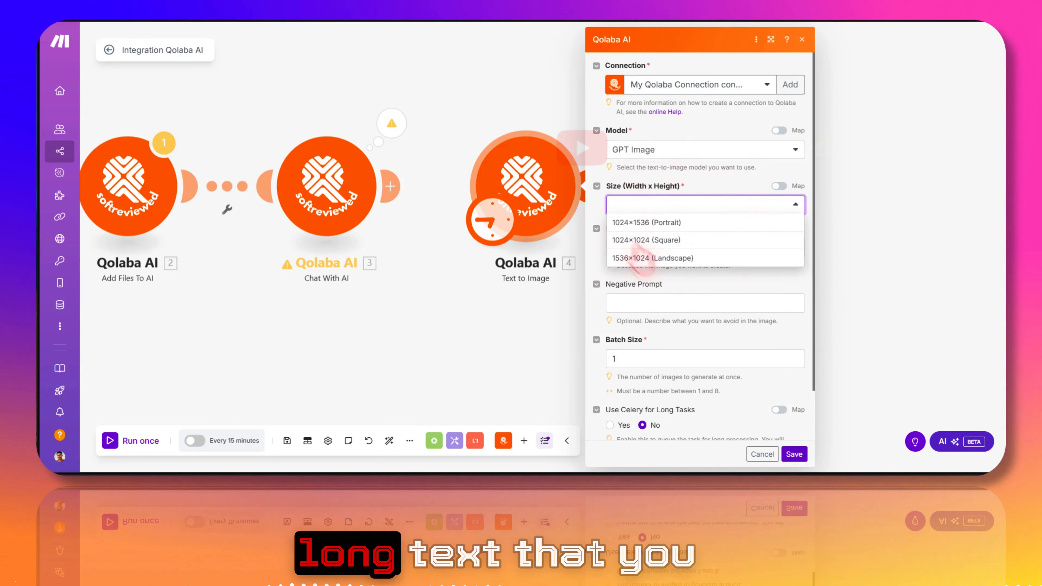
Step: Examine the size options offered by the Ideogram and Recraft V3 models
left_click(647, 144)
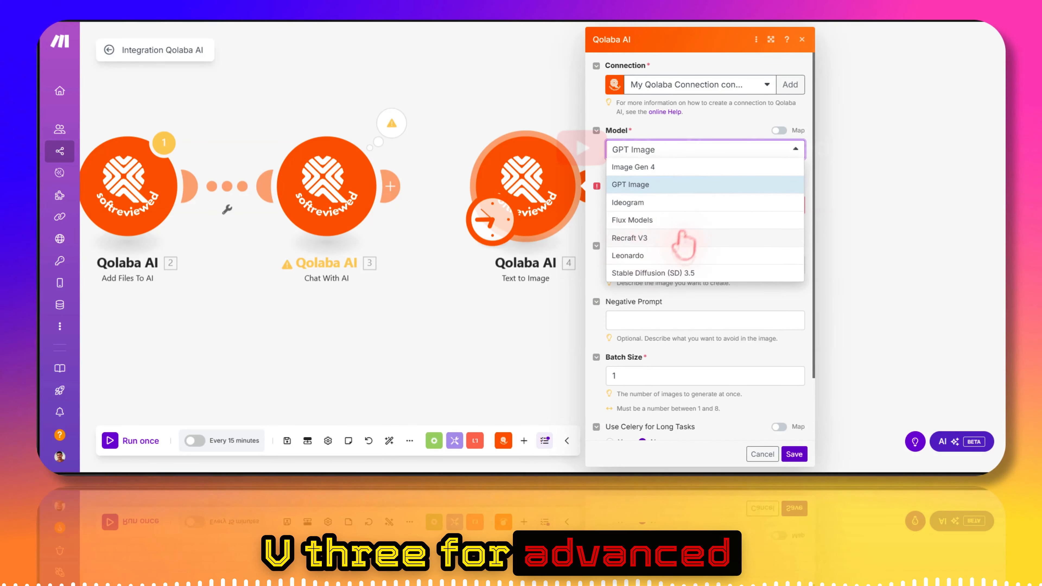
left_click(649, 202)
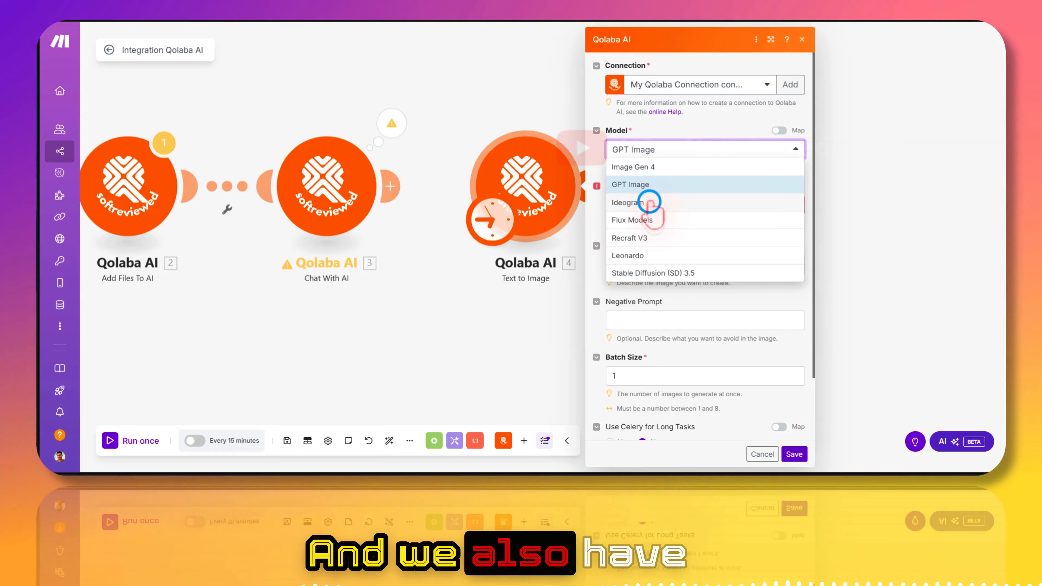
left_click(681, 205)
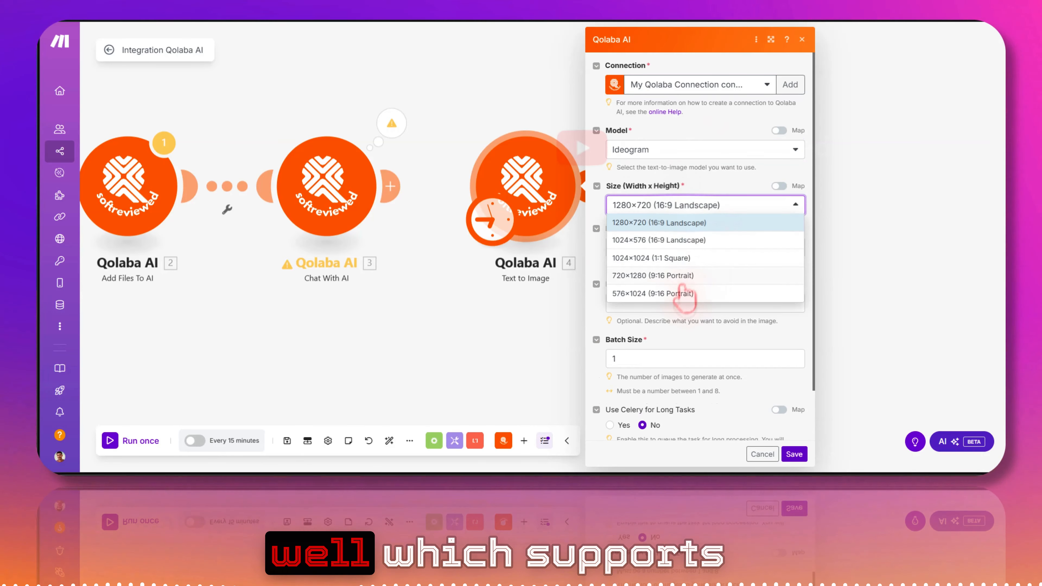
left_click(635, 149)
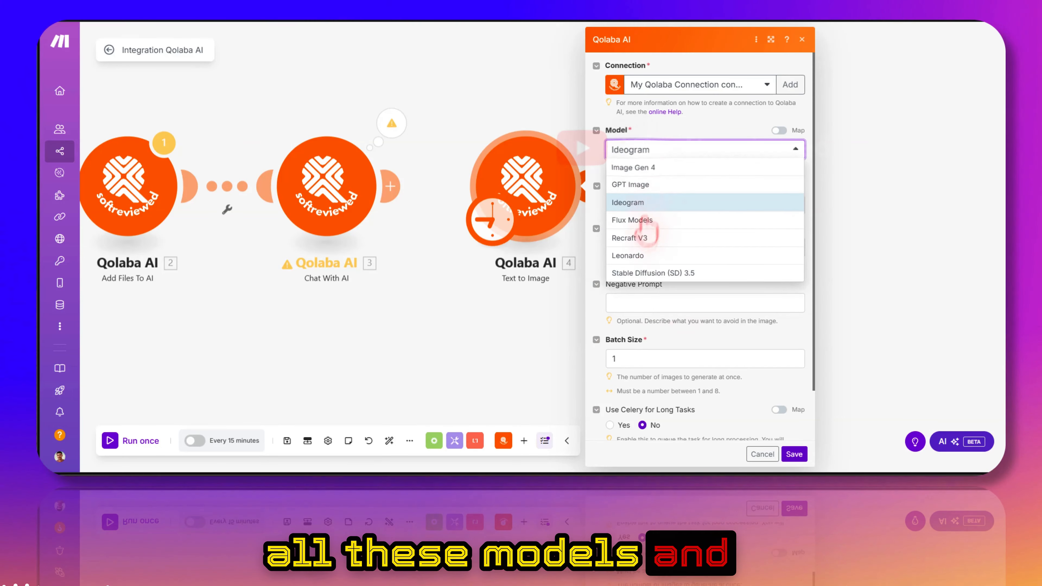
left_click(639, 239)
left_click(681, 204)
Step: Choose the Leonardo model with the size method "Select from a list" and examine its size options
left_click(649, 151)
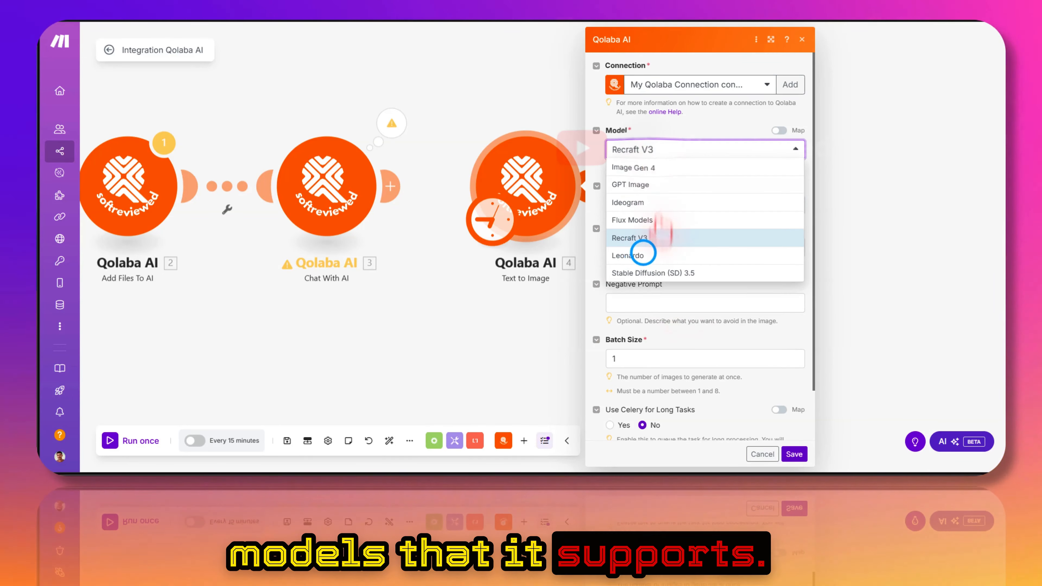
left_click(640, 255)
left_click(673, 206)
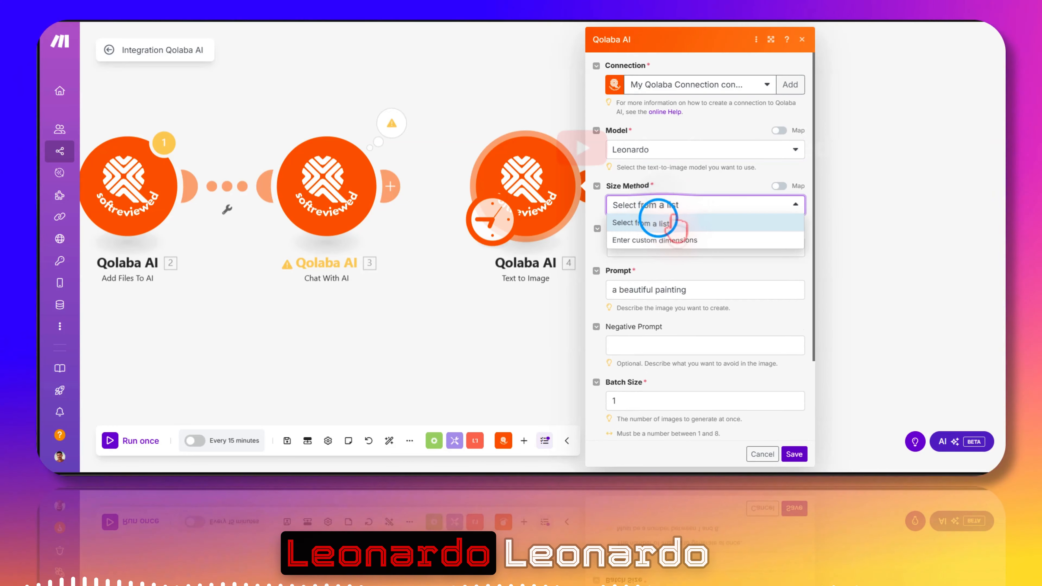
left_click(675, 223)
left_click(653, 248)
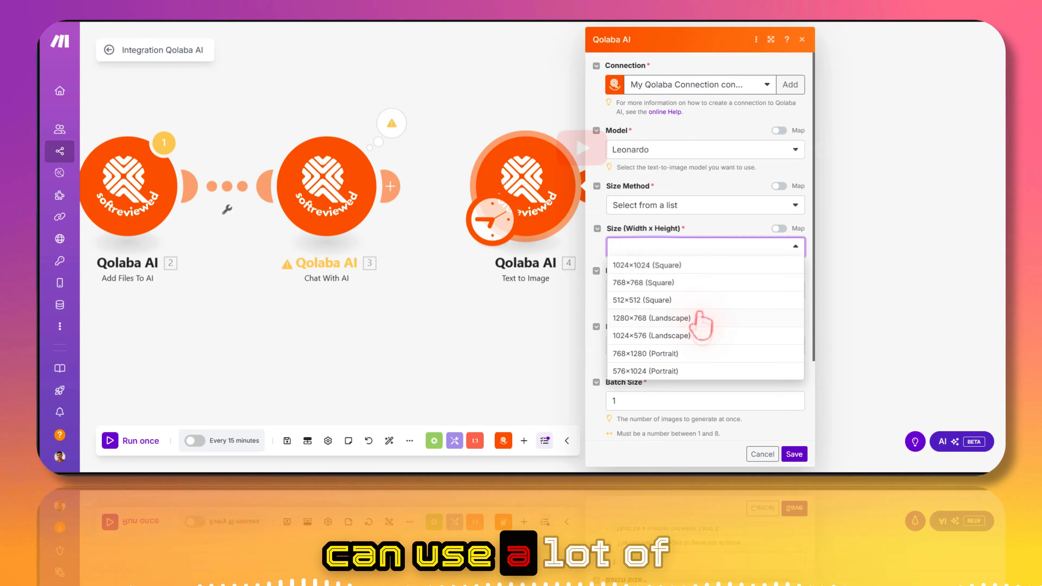
left_click(682, 226)
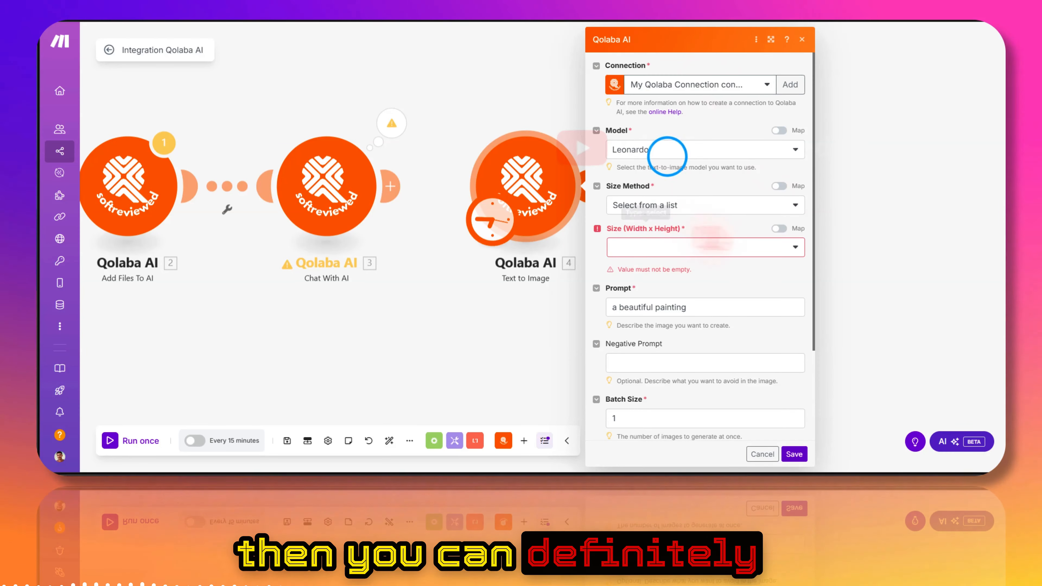
Step: Examine the specific models offered by Stable Diffusion (SD) 3.5 and Flux Models, choosing Flux Pro to view its size options
left_click(667, 156)
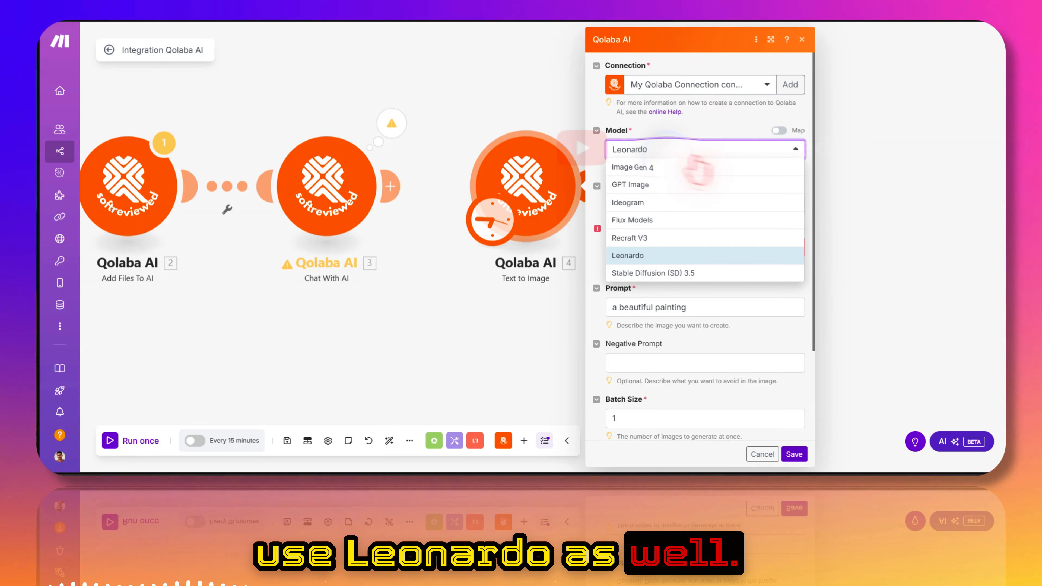
left_click(630, 273)
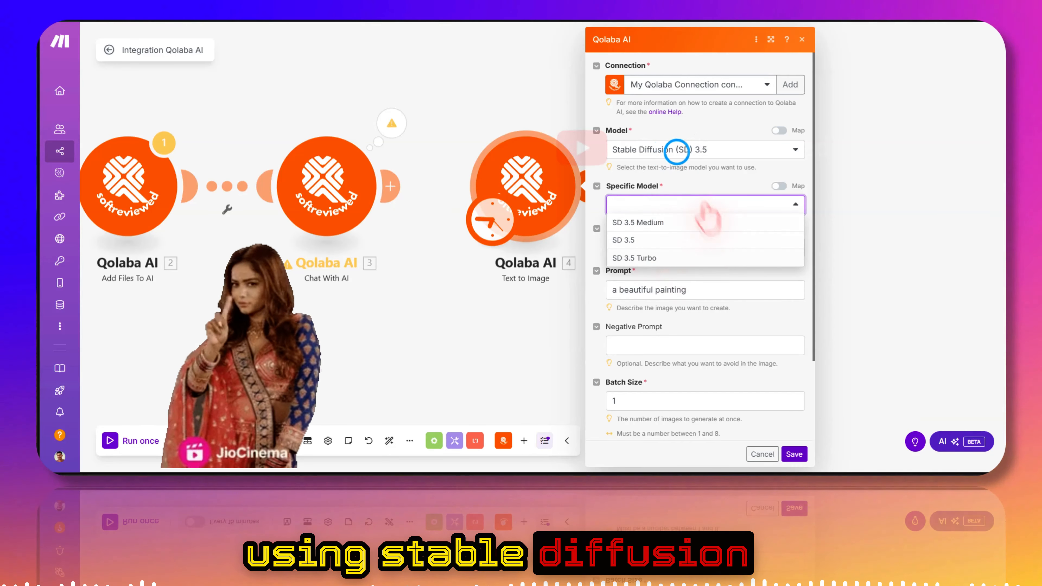
left_click(677, 152)
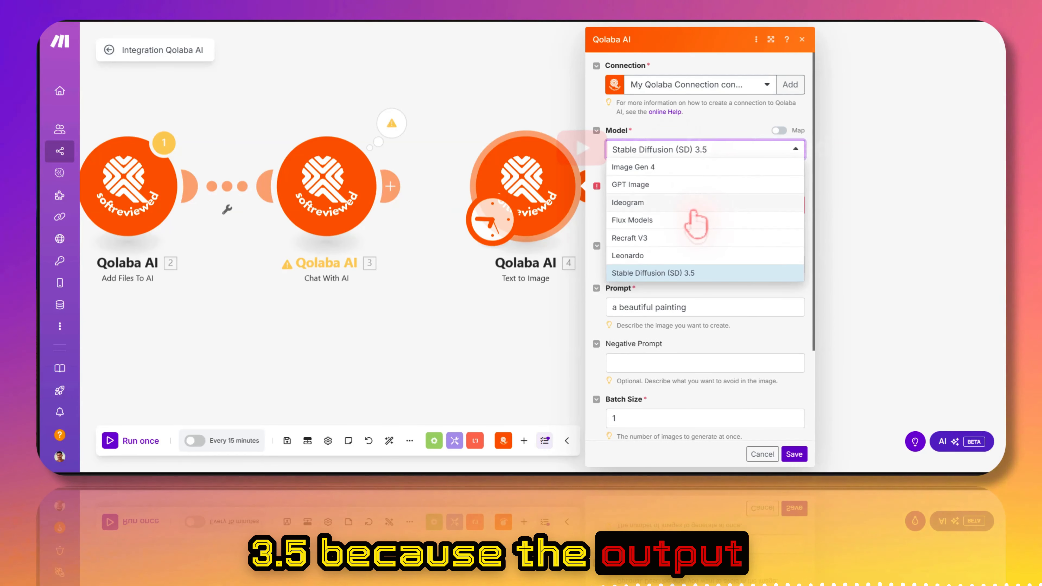
left_click(678, 220)
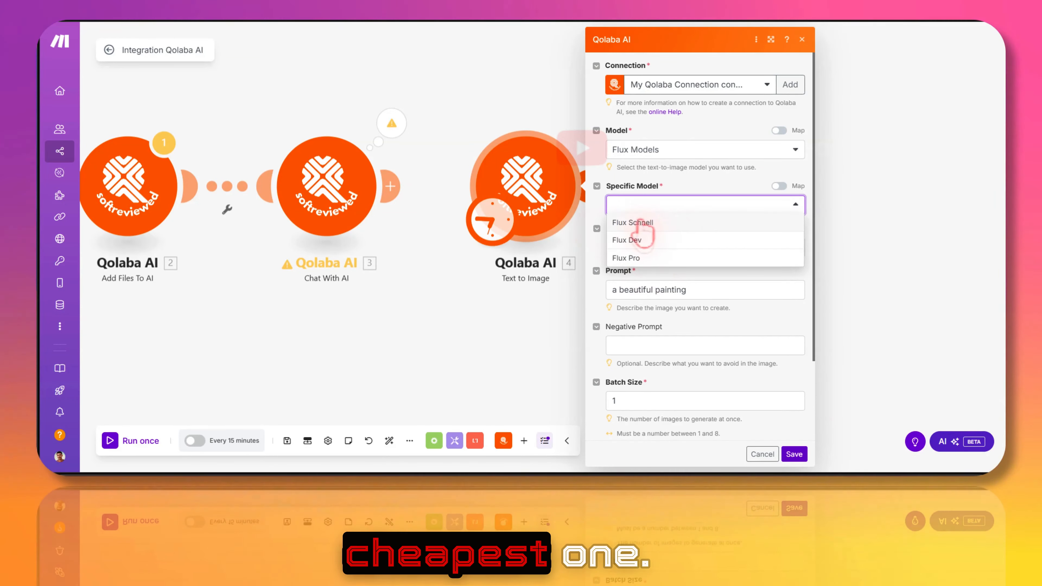
left_click(627, 259)
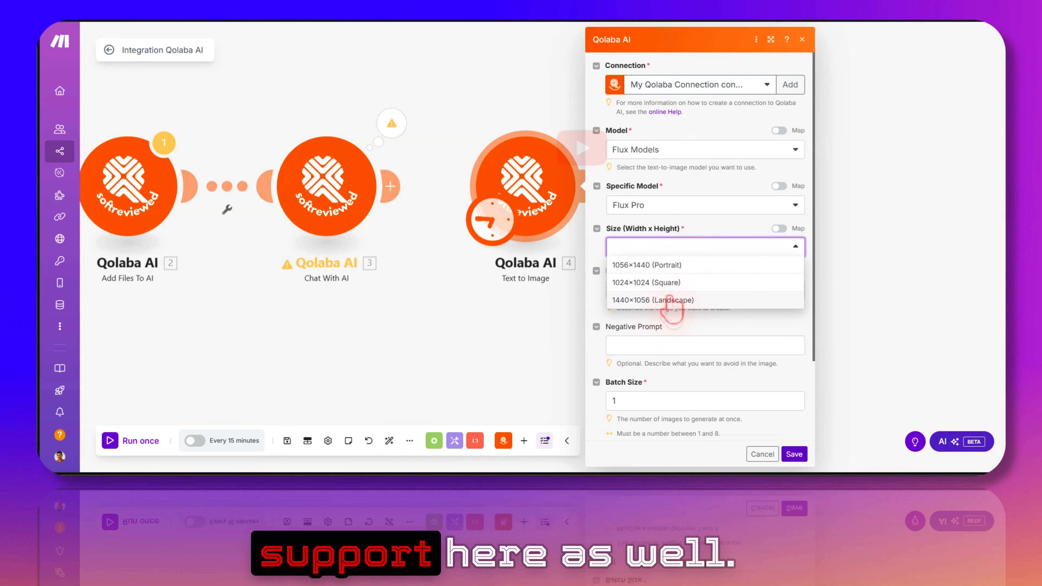
Step: Examine the Negative Prompt, Batch Size and Use Celery for Long Tasks settings of the Text to Image module
scroll(656, 213, "down", 3)
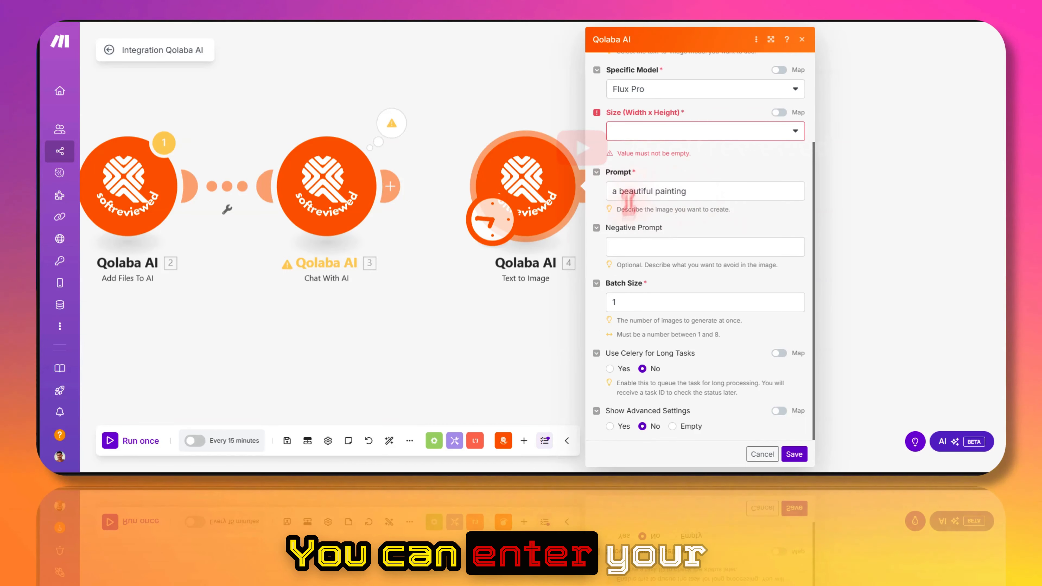
left_click(655, 248)
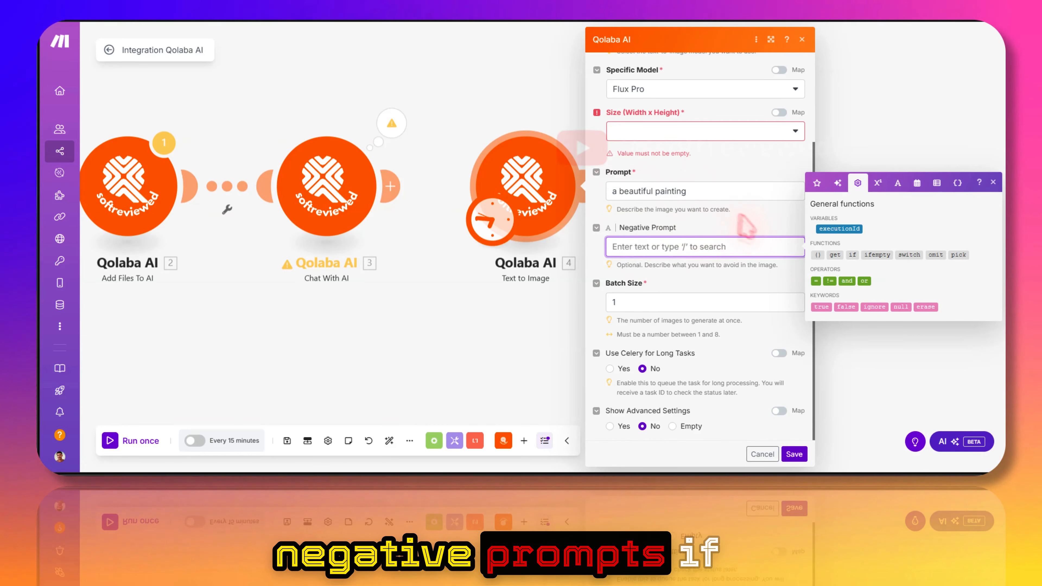
left_click(663, 302)
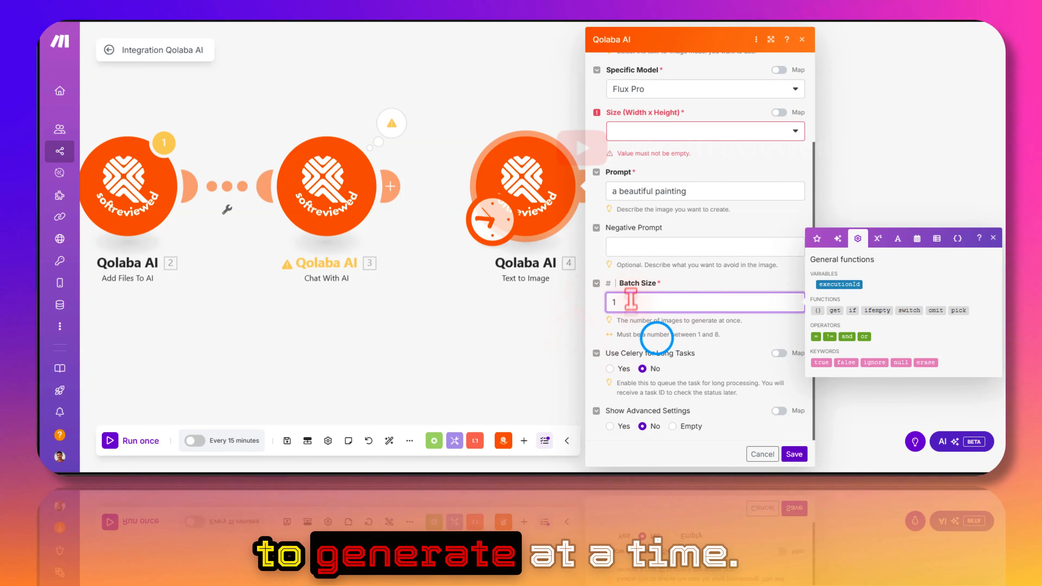
left_click(660, 336)
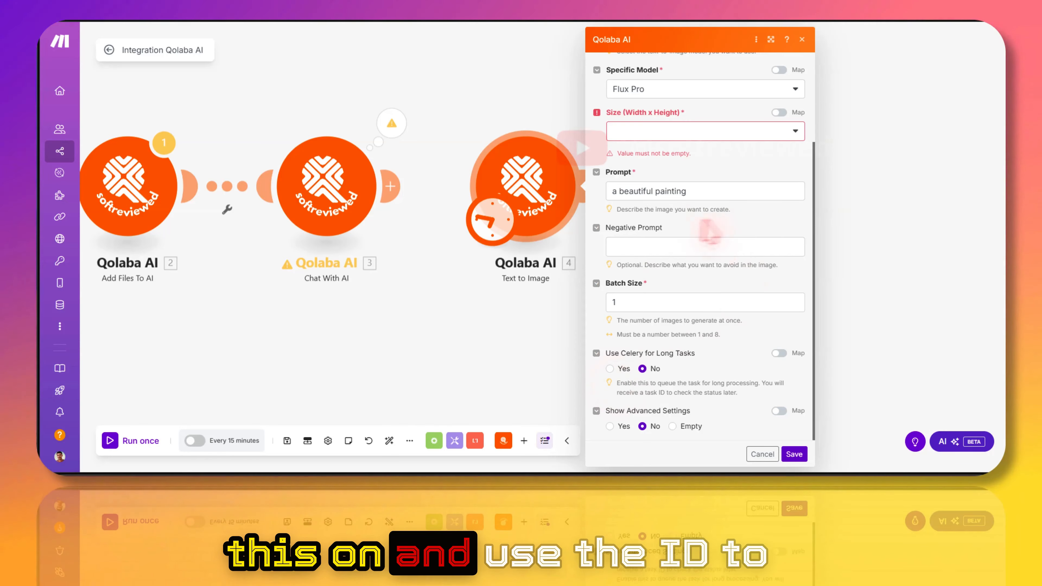
Step: Set the Text to Image model to Image Gen 4 with the size 1280×720 (Landscape)
scroll(656, 267, "up", 3)
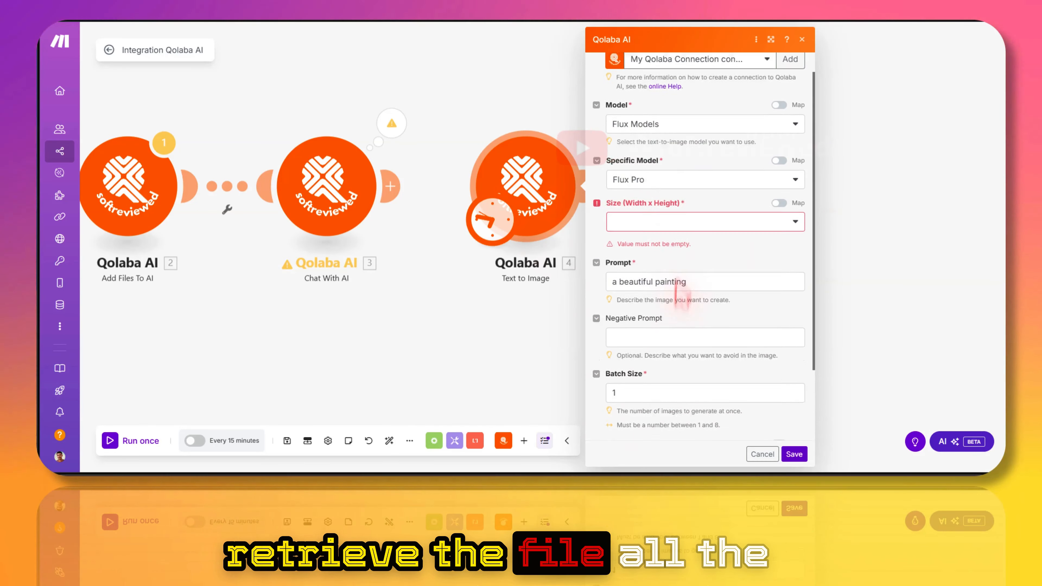
left_click(664, 135)
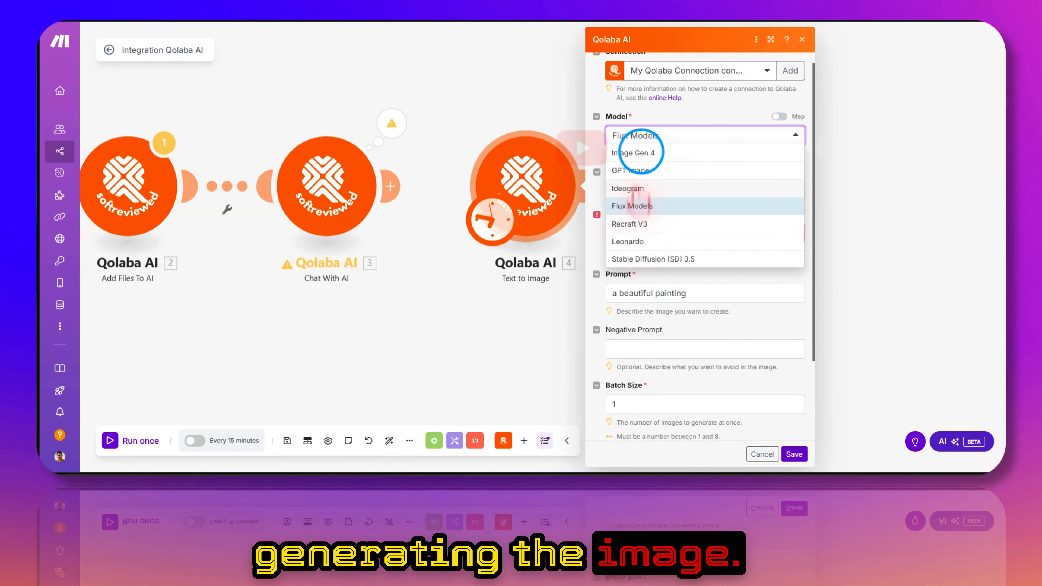
left_click(640, 153)
left_click(640, 190)
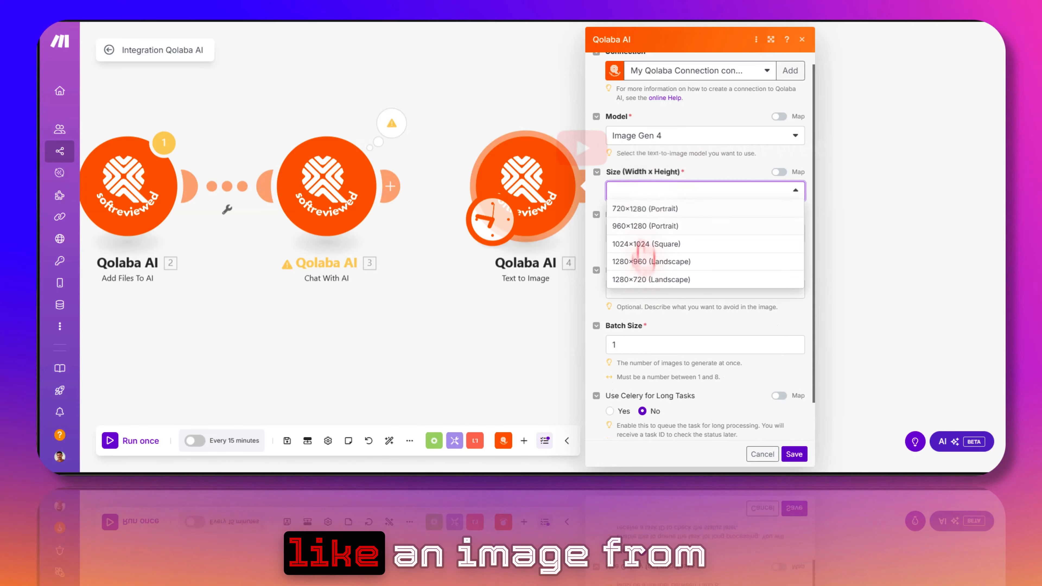
left_click(650, 279)
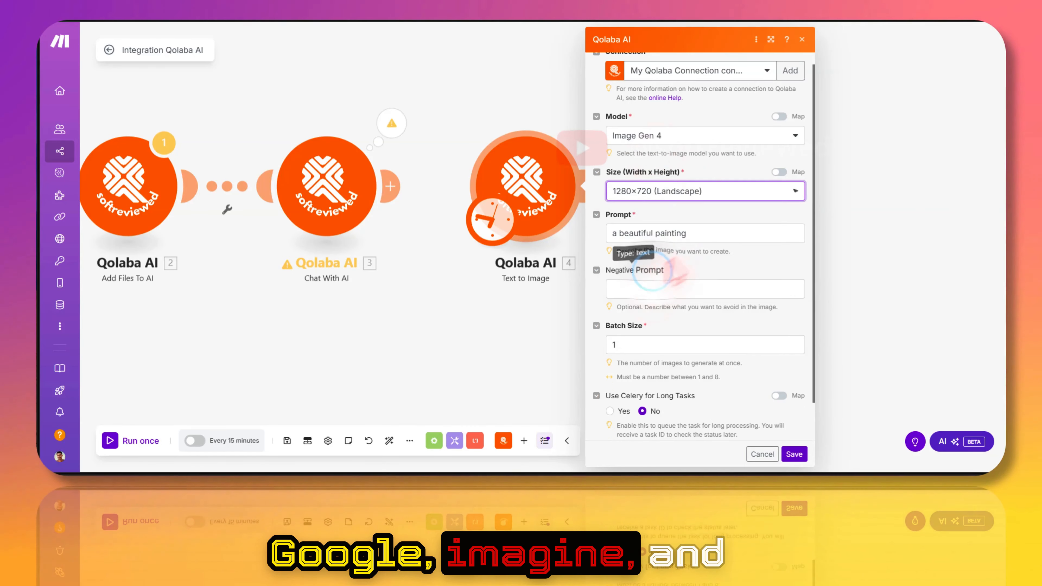
Step: Replace the prompt with: A classroom where a teacher writes on the board "like share and subscribe to softreviewed for more tech videos"
triple_click(708, 232)
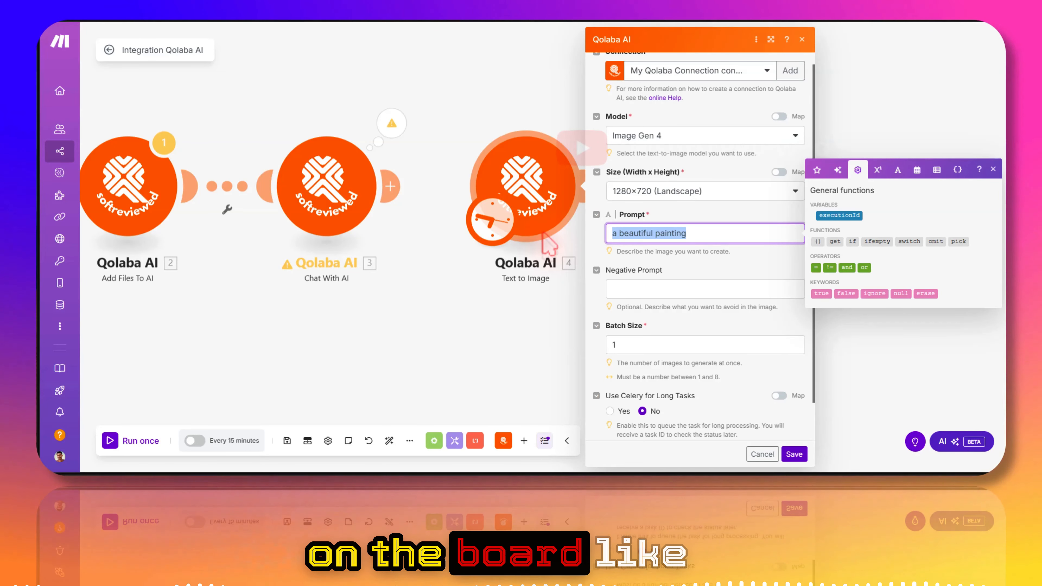
type("A classroom where a teacher writes on the board")
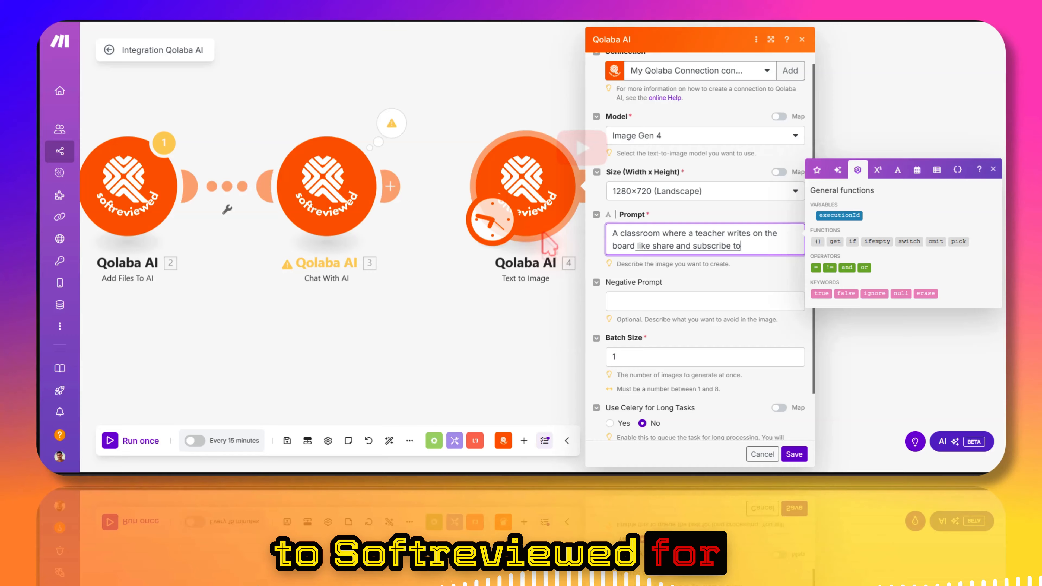
type("soft tribute for")
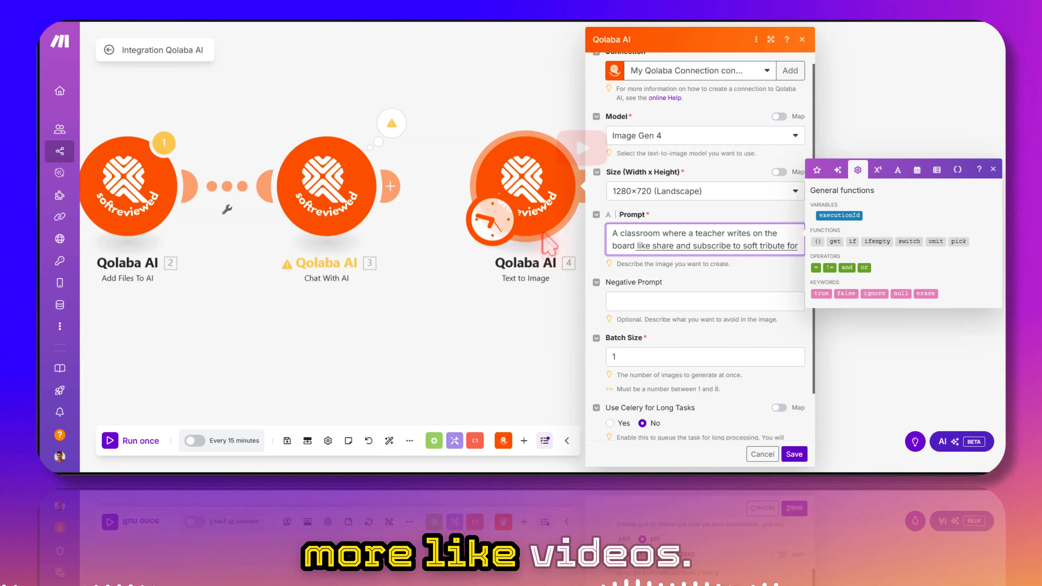
type(" more tech videos")
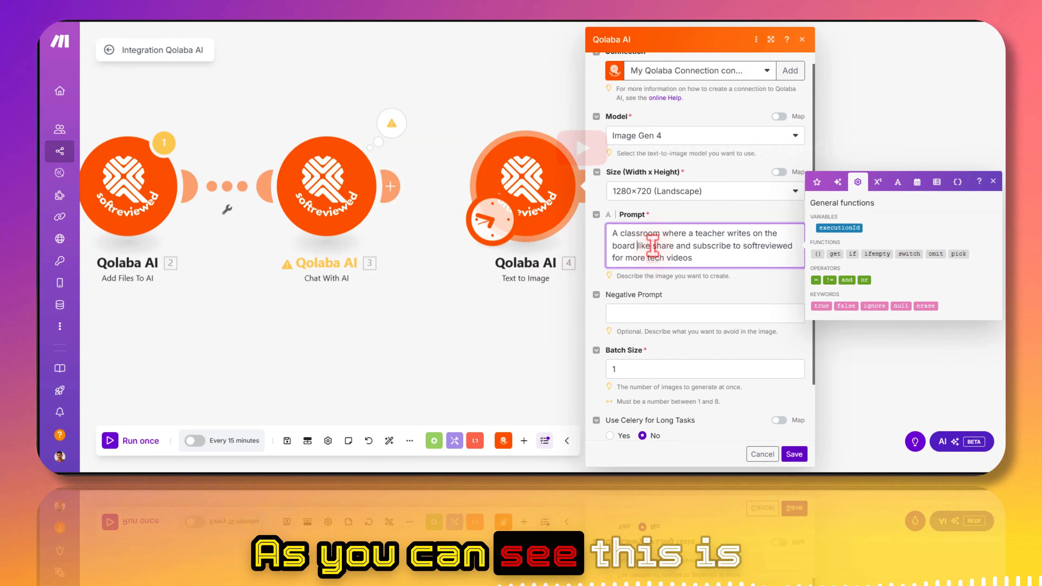
type("\"")
left_click(692, 258)
type("\"")
left_click(774, 288)
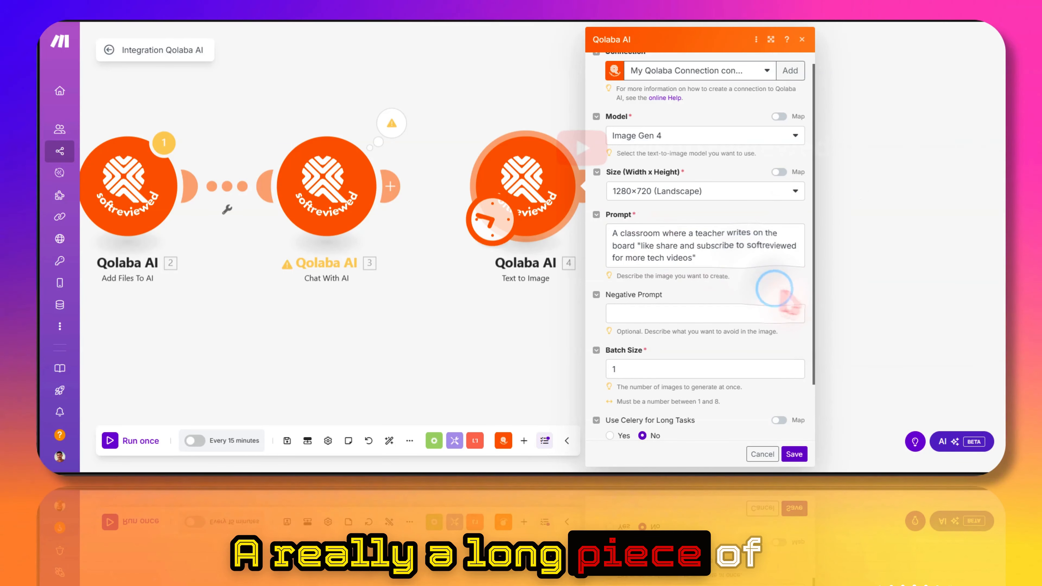
Step: Show the advanced settings to examine the inference steps, guidance scale and inference GPU options, and hide them again
scroll(704, 205, "down", 2)
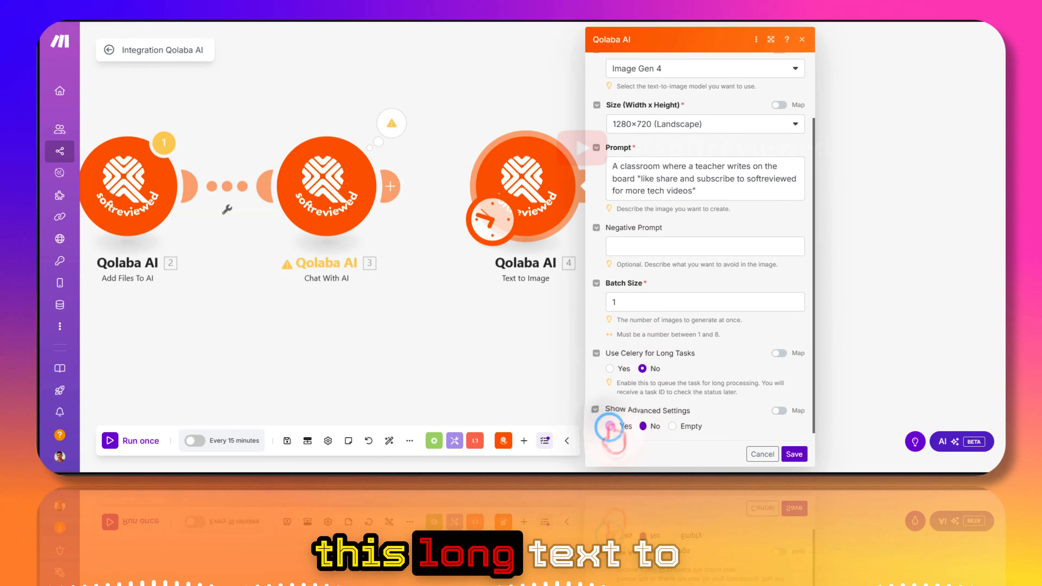
left_click(610, 427)
scroll(693, 384, "down", 5)
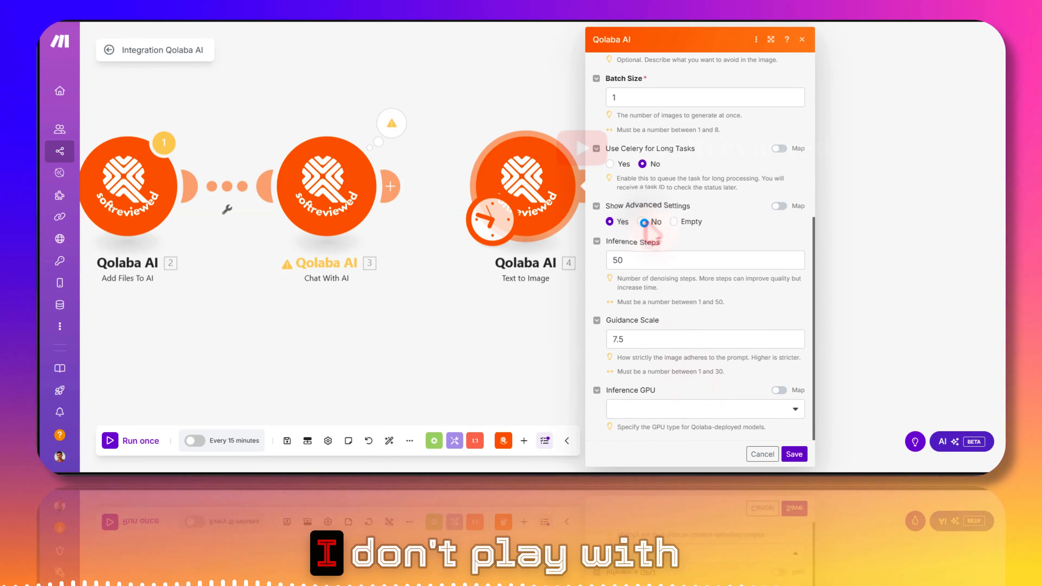
scroll(635, 229, "up", 5)
left_click(638, 427)
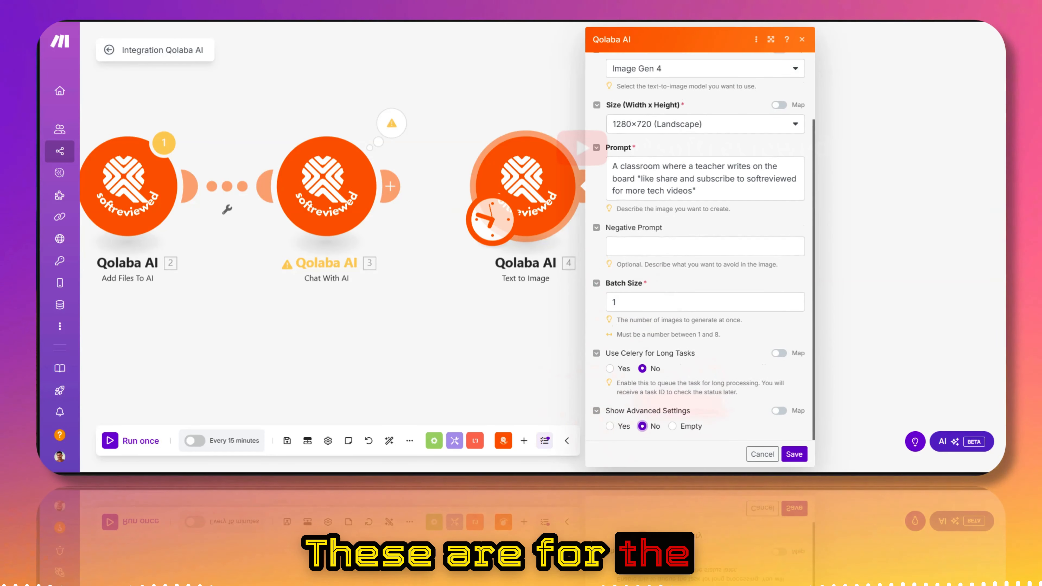